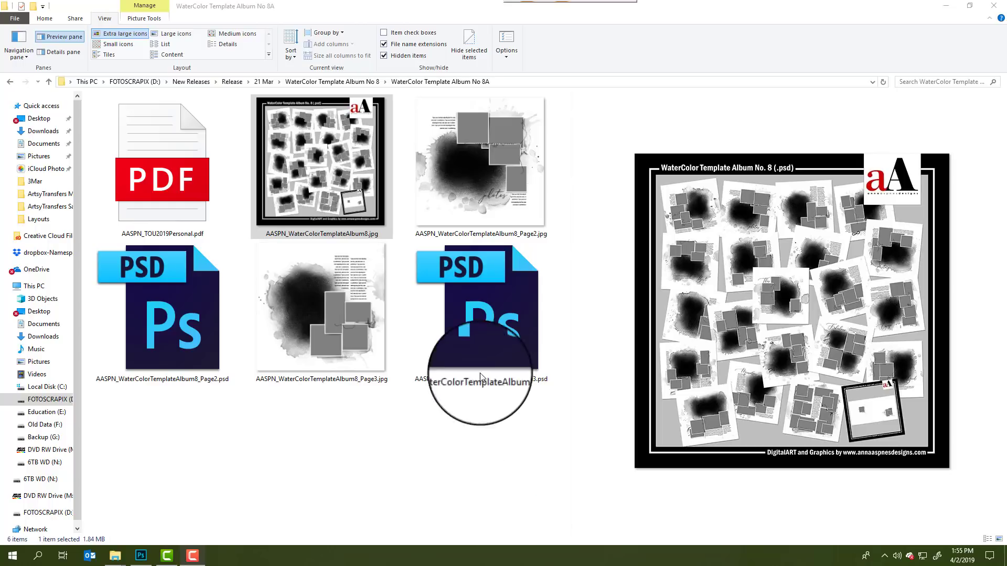
- Preview the Page4 template image in the WaterColor Template Album No 8B folder and look through the No 8A folder
click(336, 82)
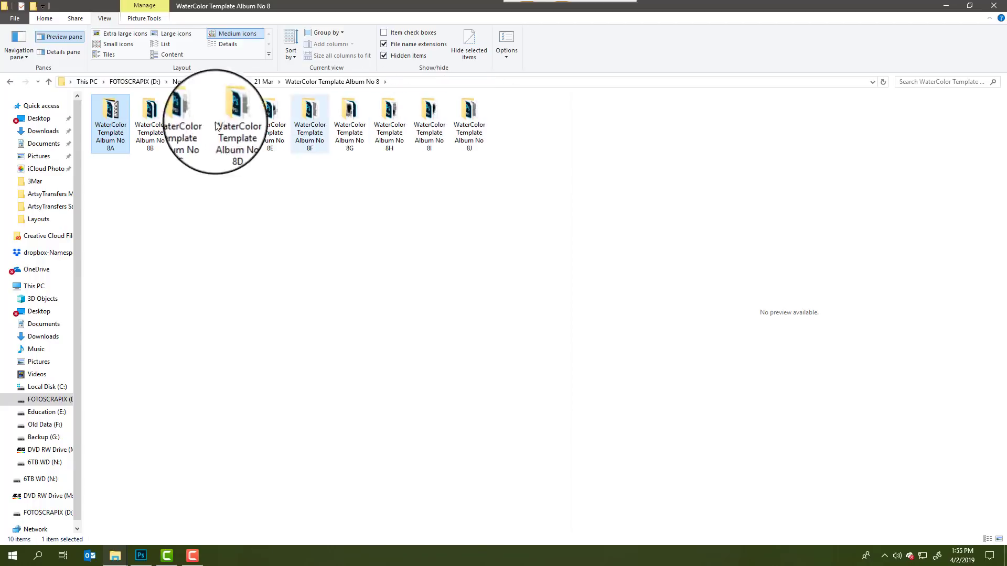
double_click(157, 116)
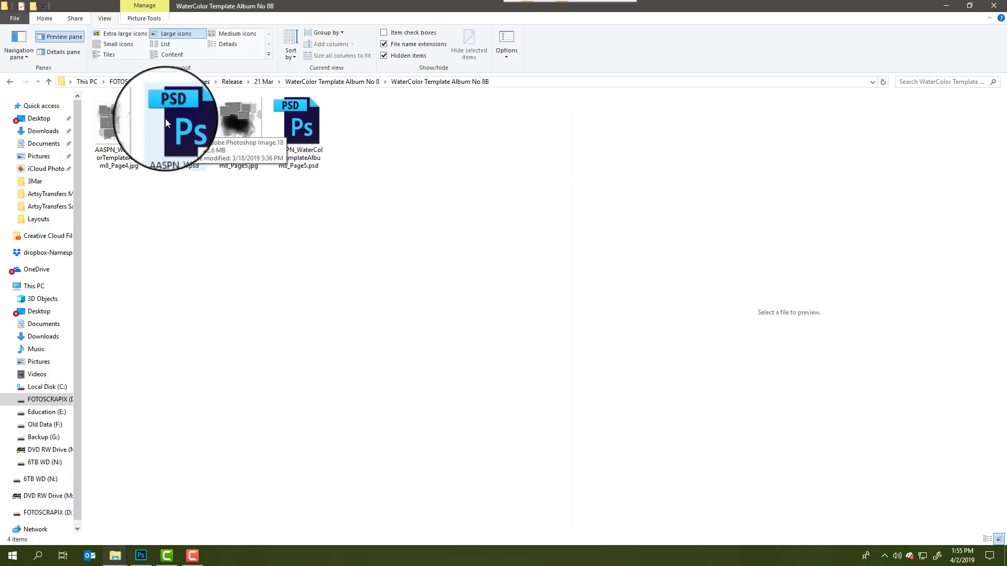
click(129, 132)
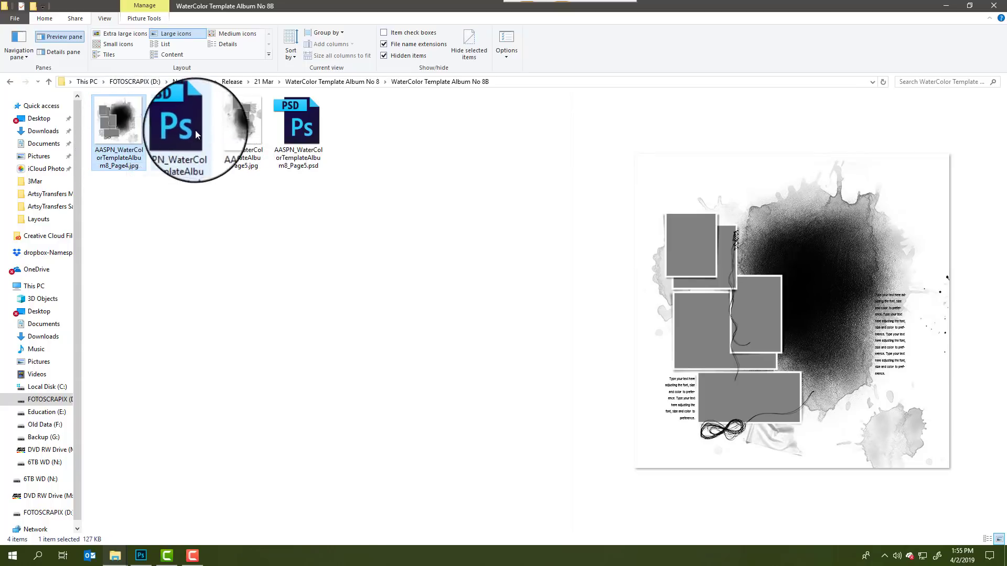
click(9, 81)
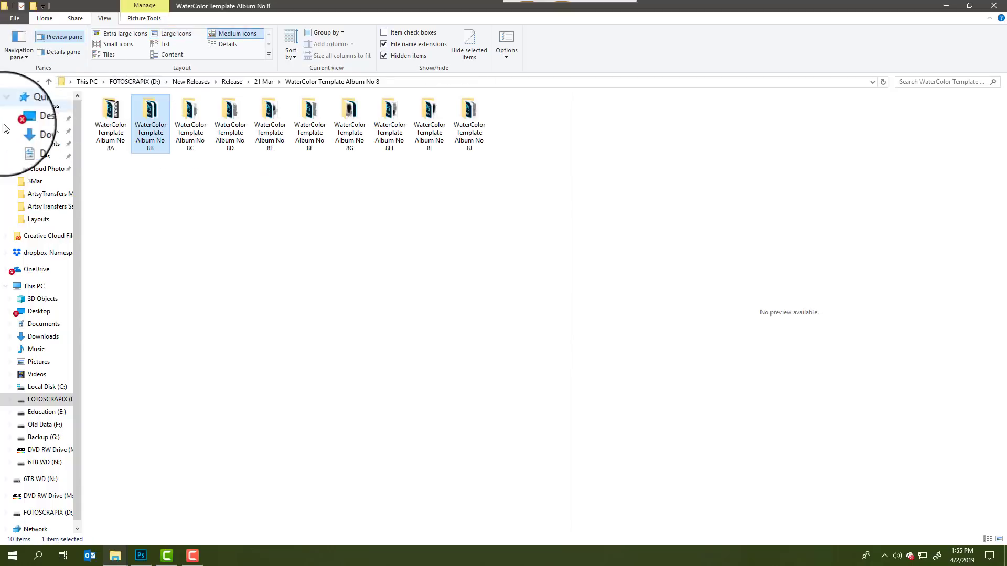
double_click(113, 125)
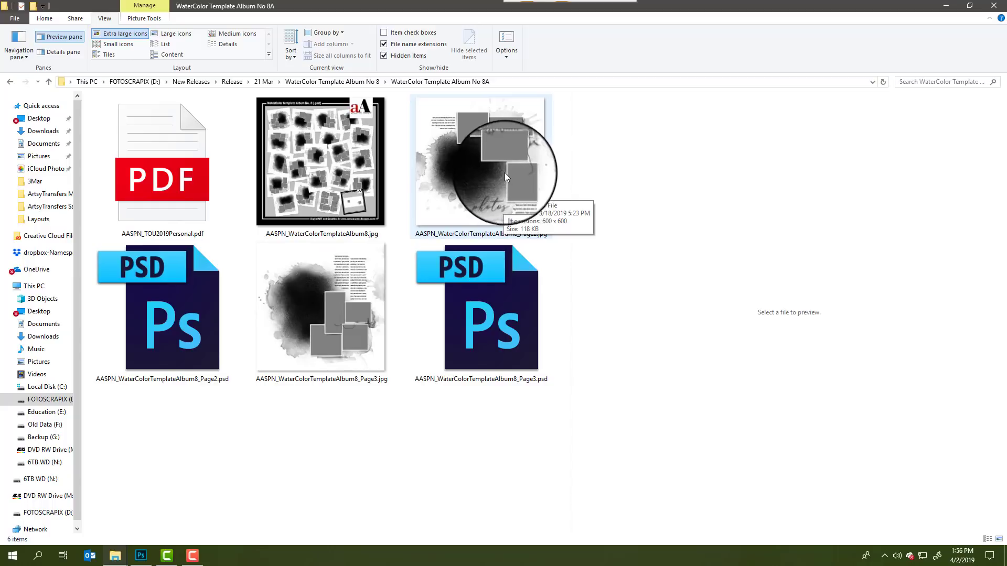
click(355, 84)
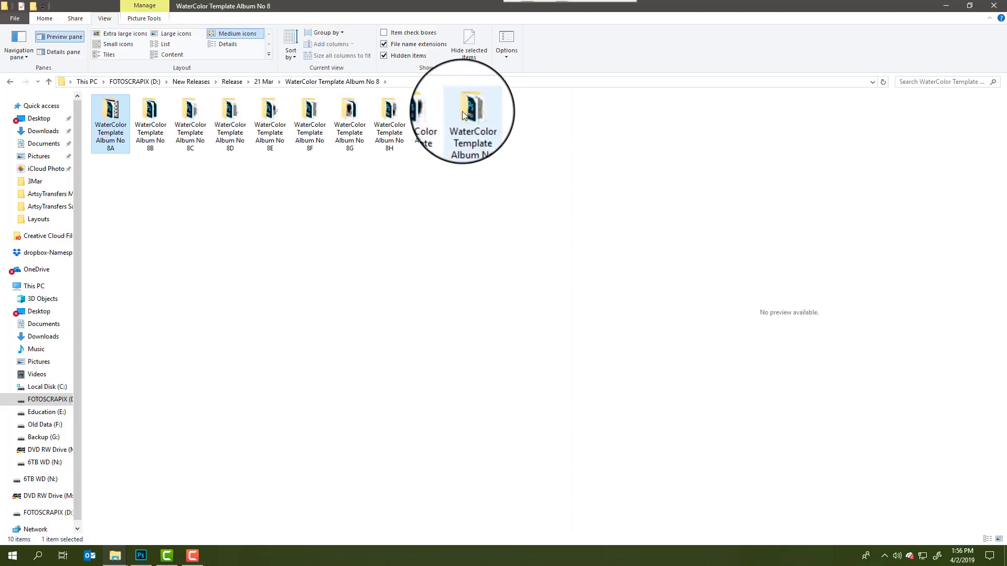
- Preview the Page1 and Page20 templates and the Photo Book CoverSet cover image in the WaterColor Template Album No 8J folder
double_click(458, 126)
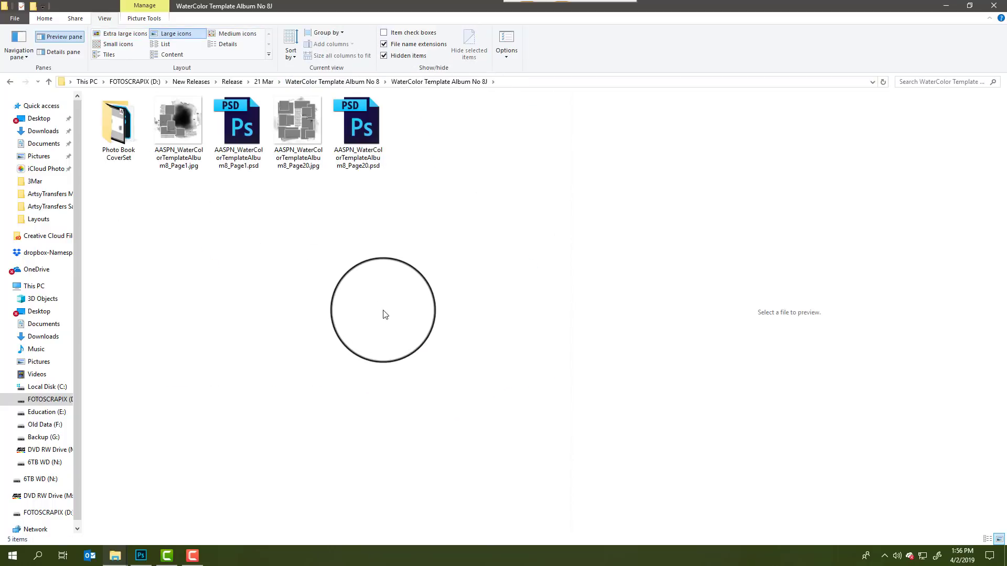
click(177, 125)
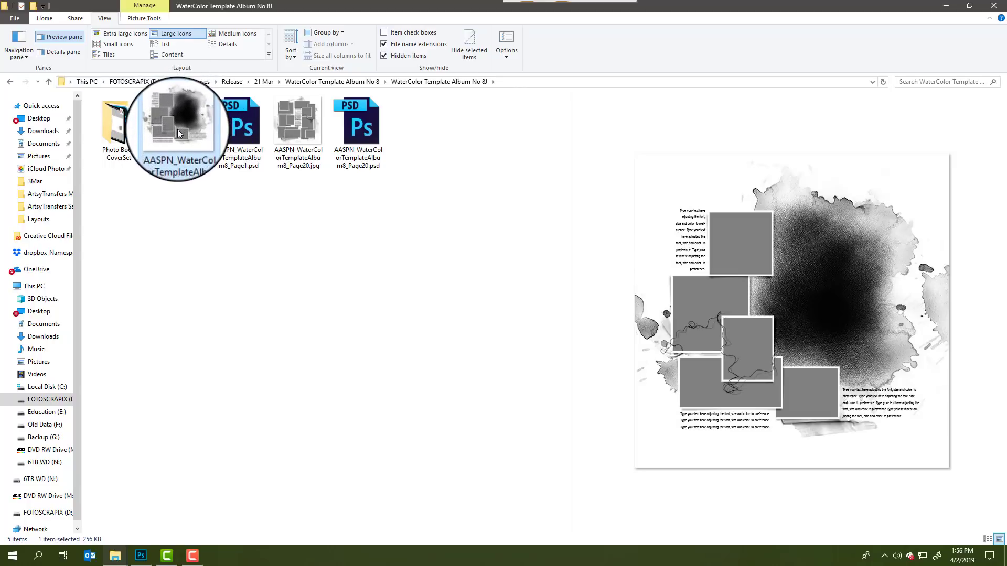
click(301, 125)
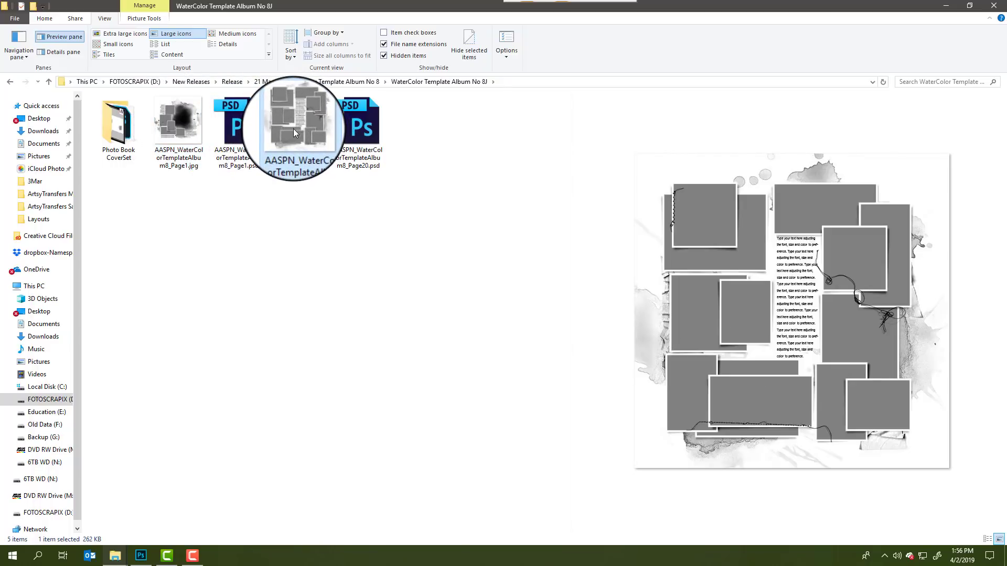
click(116, 127)
double_click(117, 129)
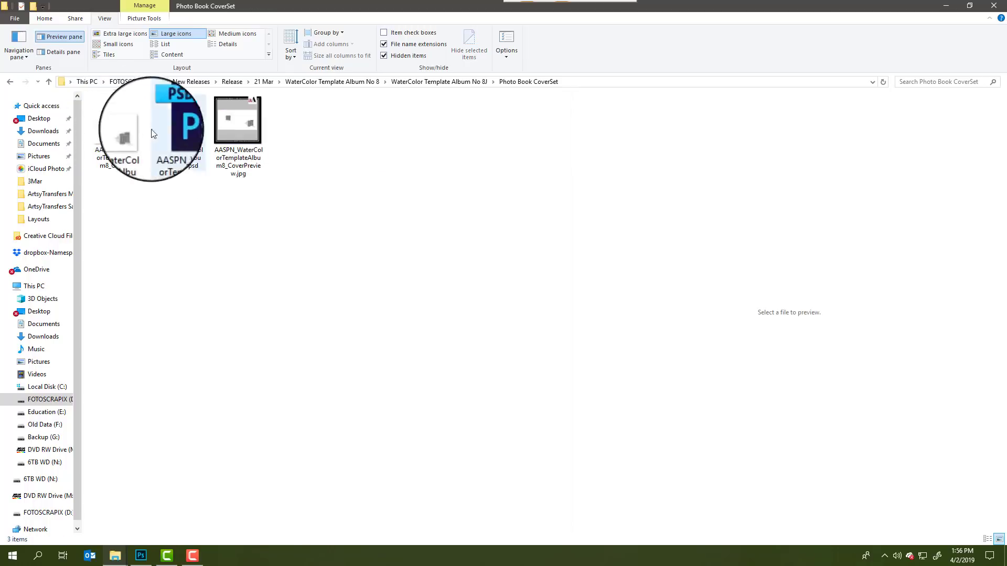
click(128, 132)
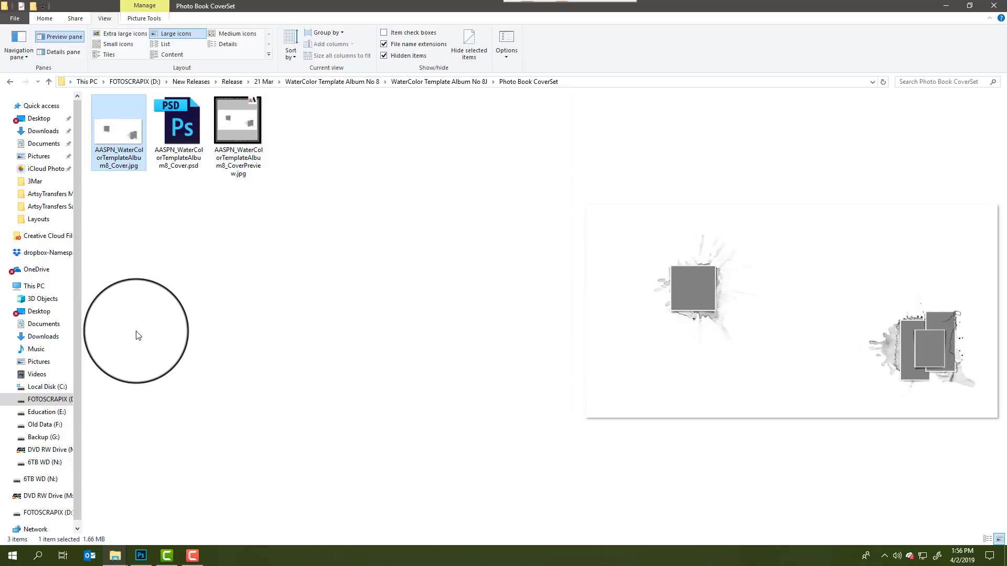
- Open AASPN_WaterColorTemplateAlbum8_Page2.psd from the No 8A folder in Photoshop and widen its floating window to show the full page width
click(397, 81)
click(344, 82)
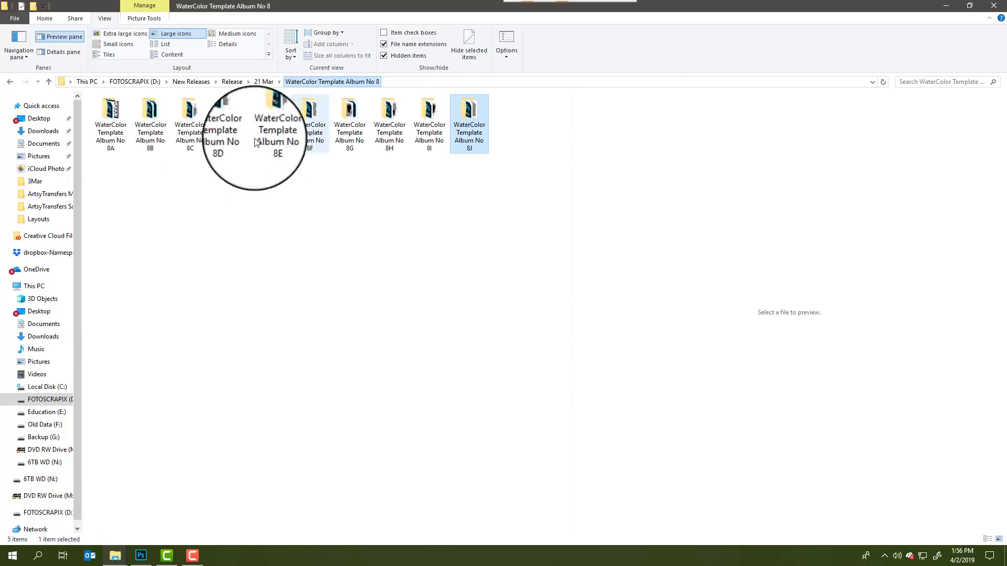
double_click(121, 125)
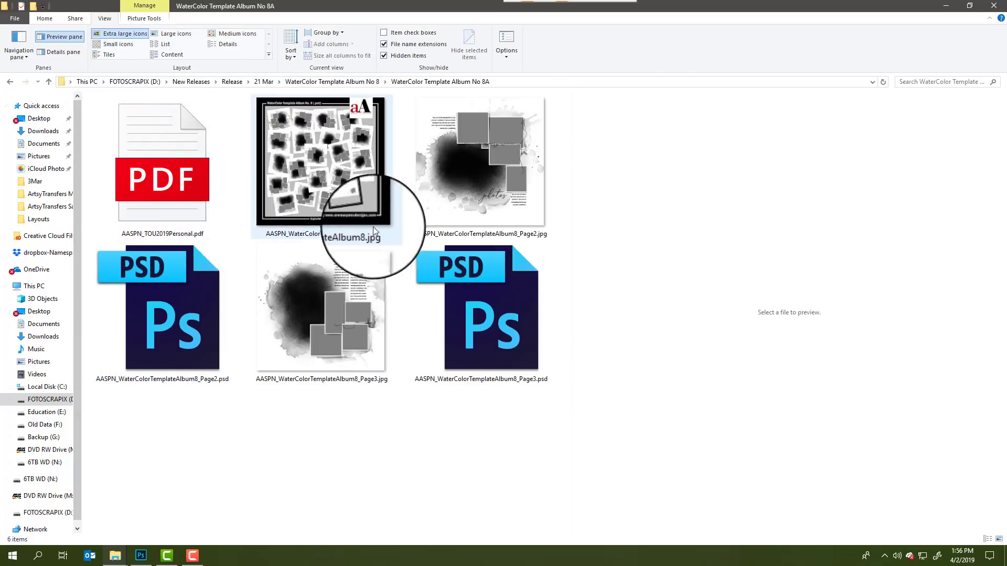
drag(206, 291, 267, 318)
drag(150, 42, 352, 22)
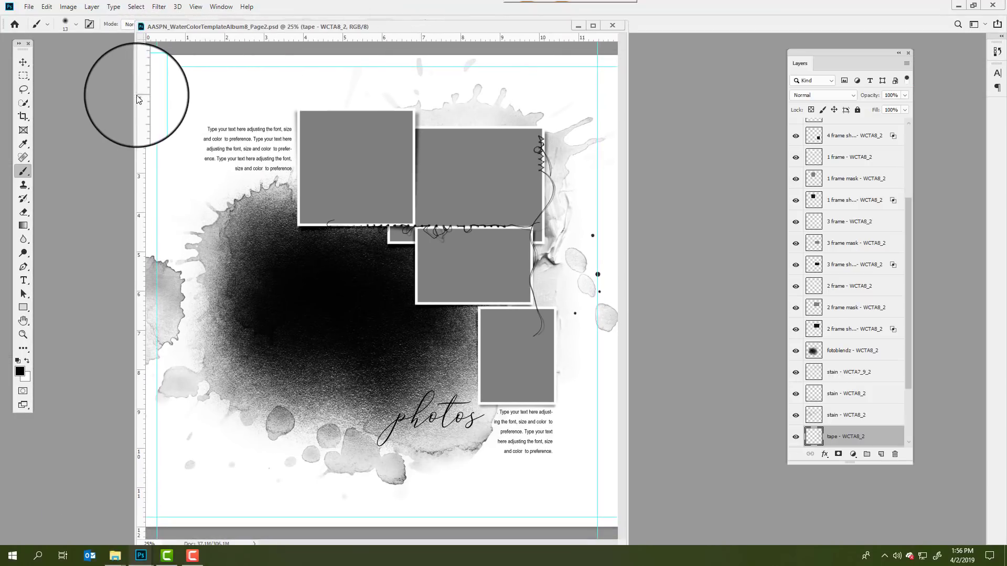
drag(133, 95, 76, 95)
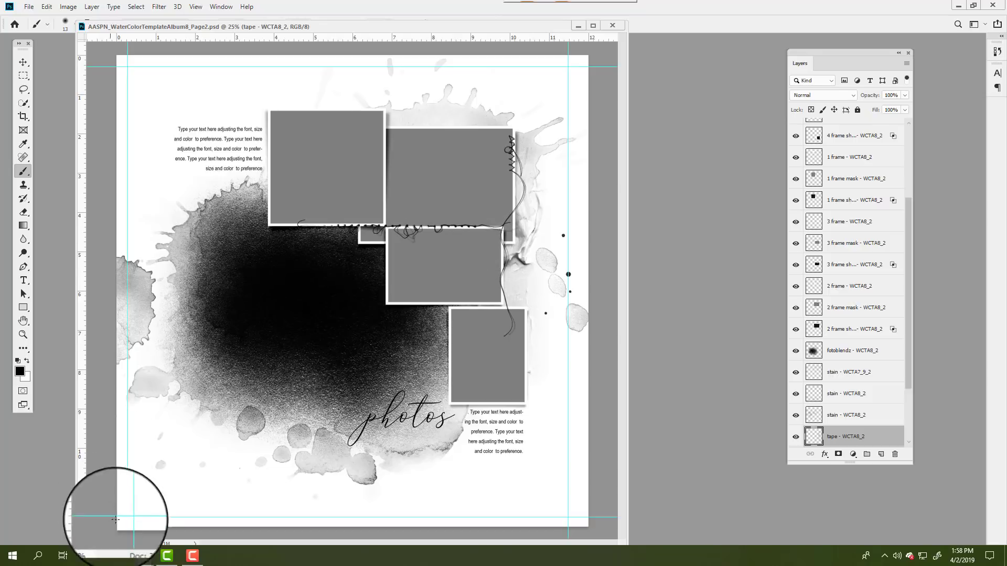
- Open the photo IMG_E9134.JPG in Photoshop and float it in its own window over the template
mouse_move(116, 559)
click(159, 515)
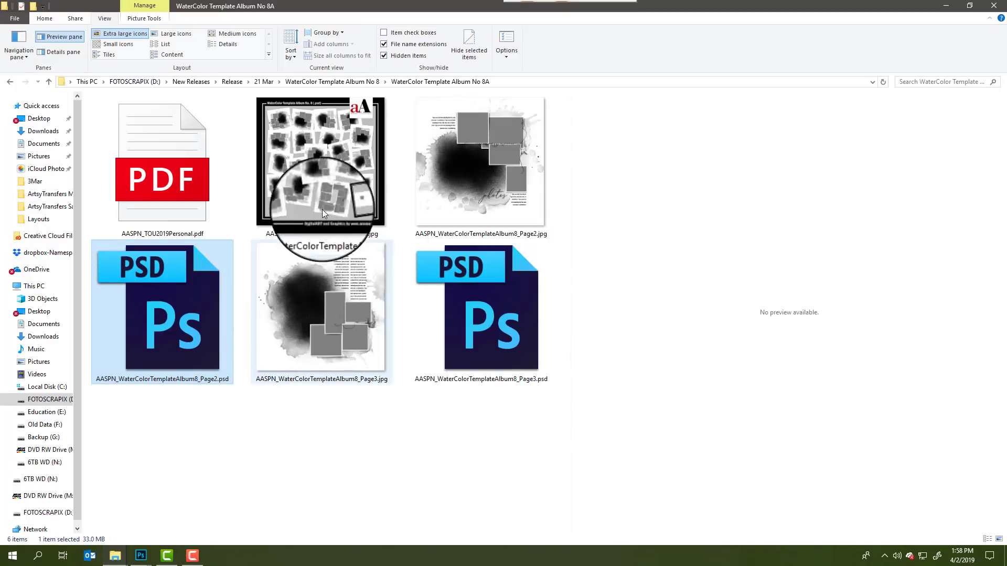
click(260, 81)
drag(125, 135, 677, 263)
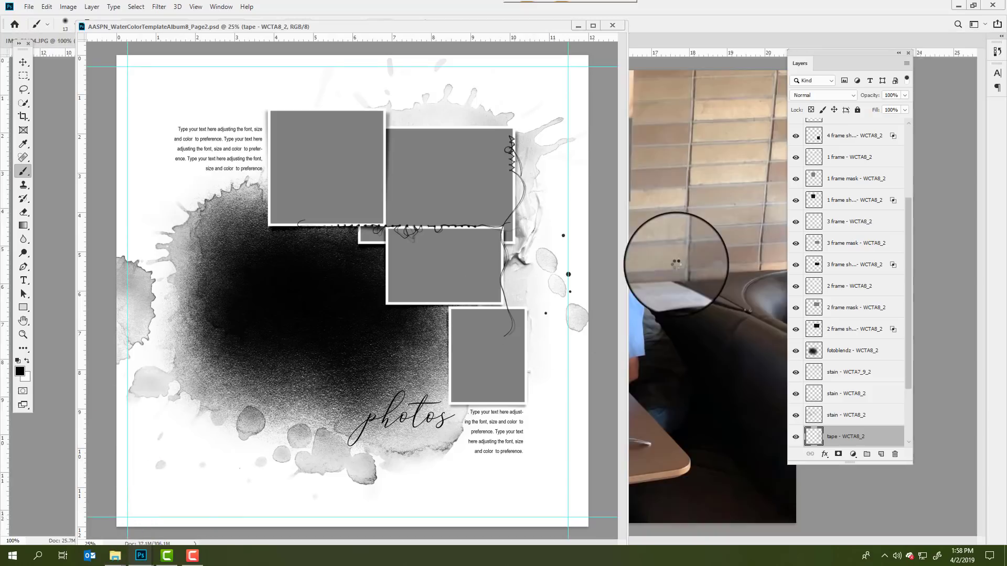
drag(663, 40, 572, 71)
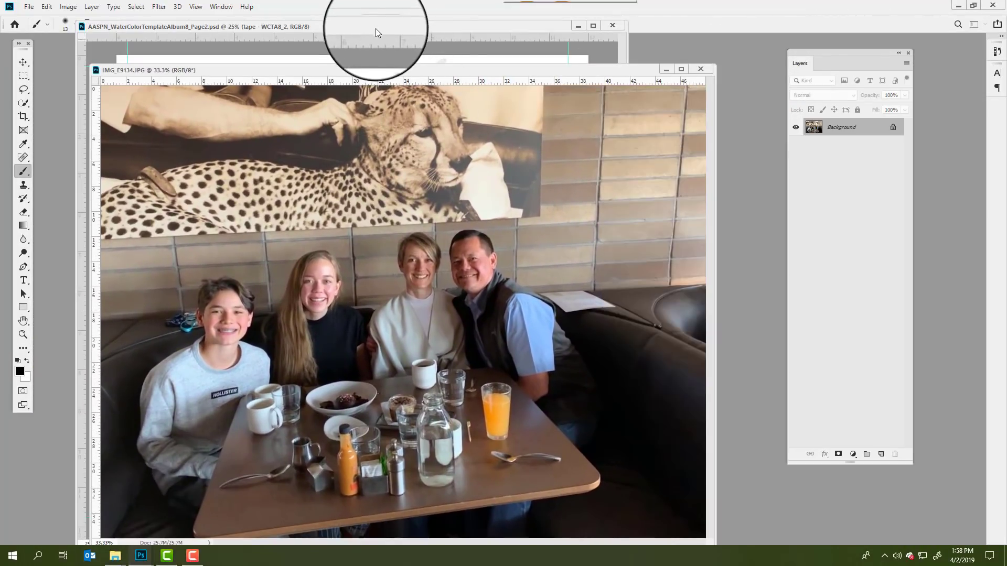
- Bring the template document to the front, shift its window slightly down and activate the Move tool
click(375, 28)
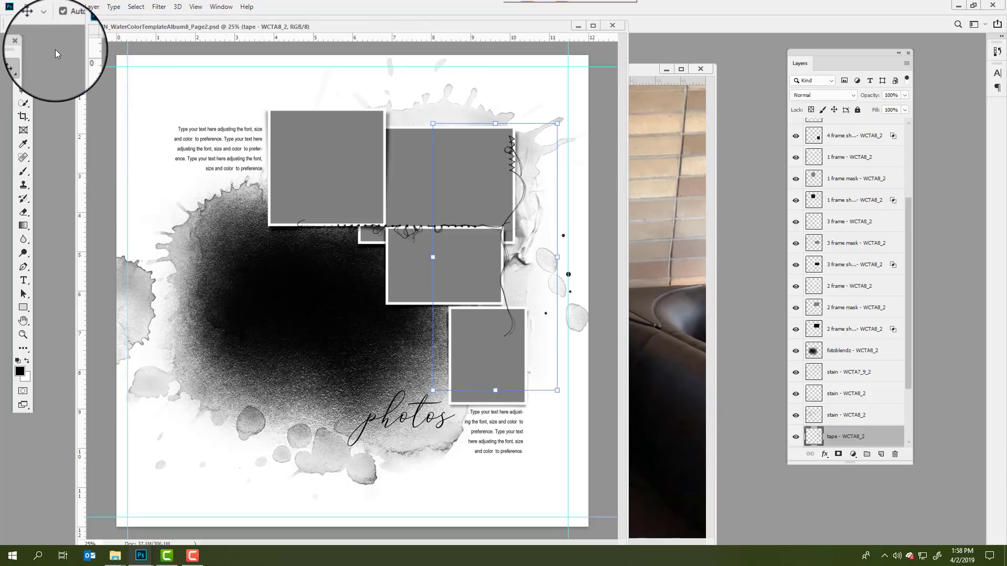
drag(121, 33, 122, 57)
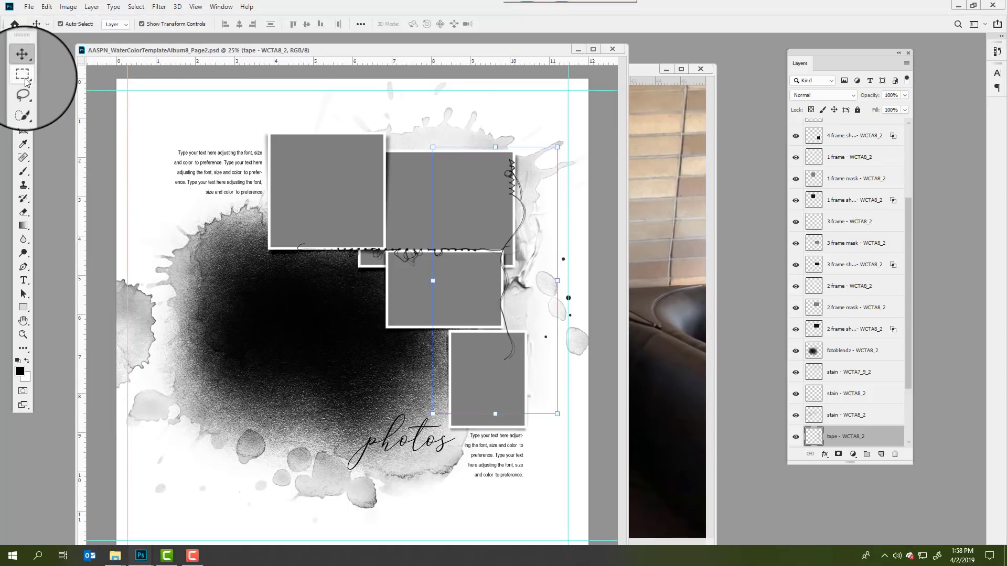
click(22, 75)
click(23, 63)
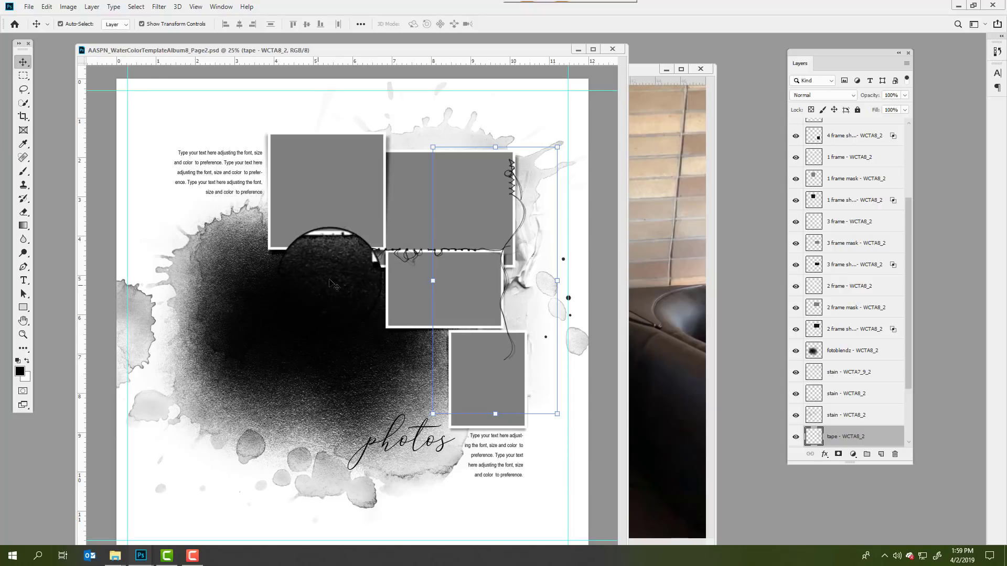
- Identify the fotoblendz and numbered frame mask layers by selecting each one on the template page
click(320, 308)
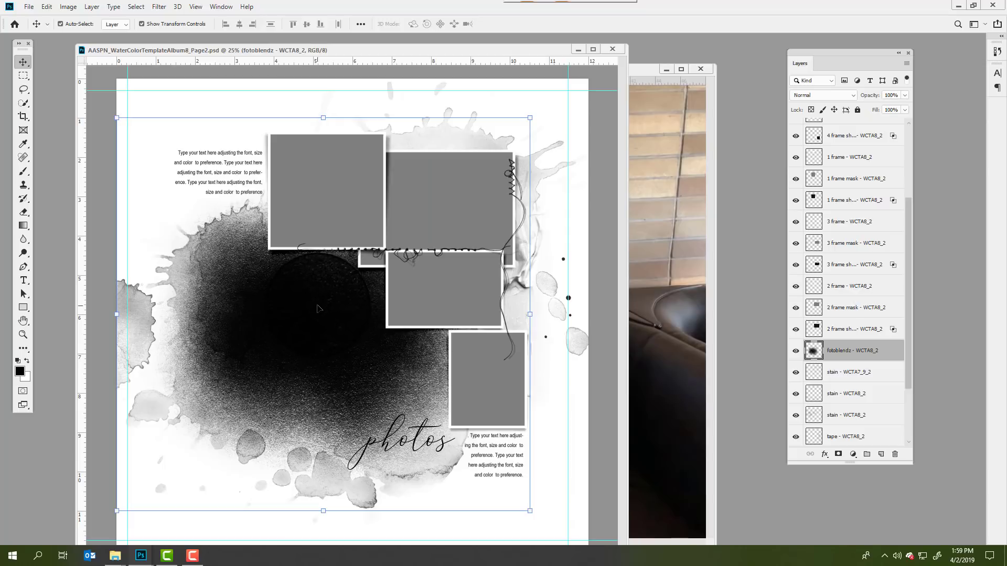
click(461, 210)
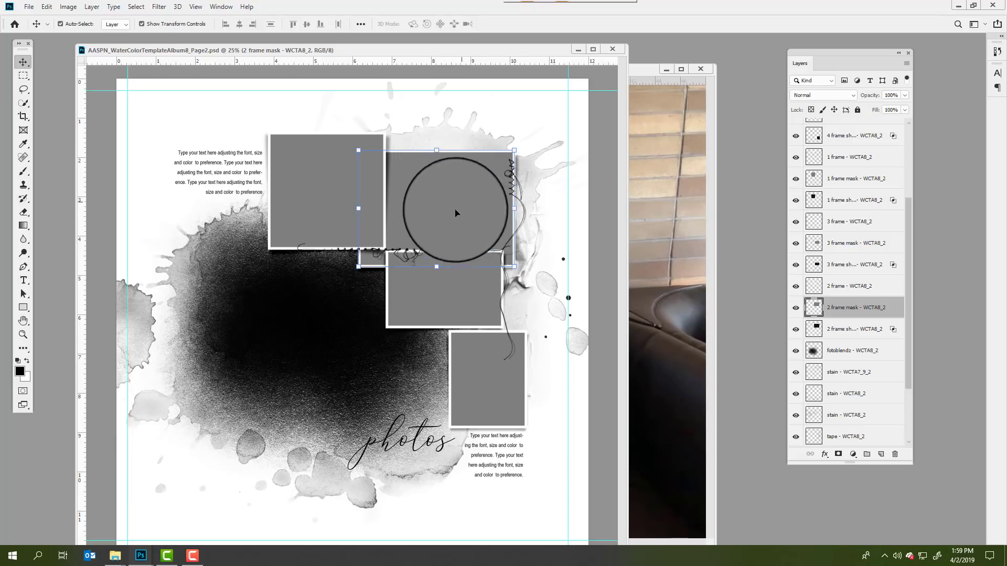
click(443, 292)
click(476, 363)
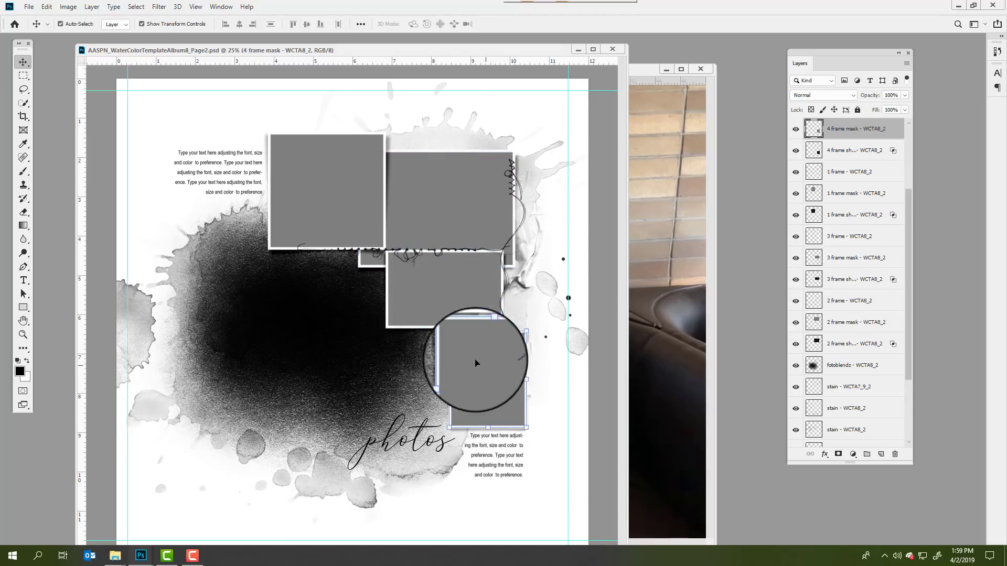
click(319, 173)
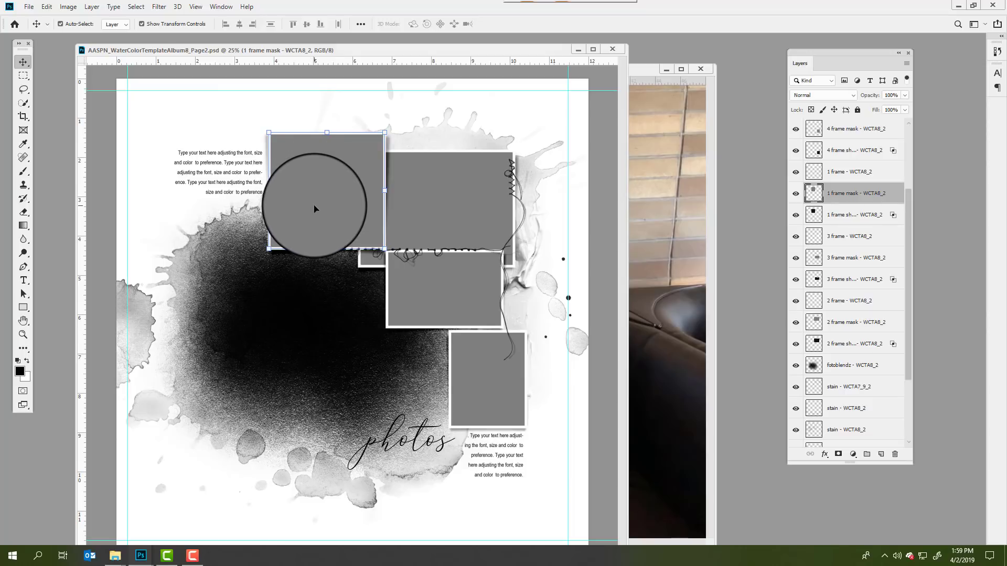
click(308, 320)
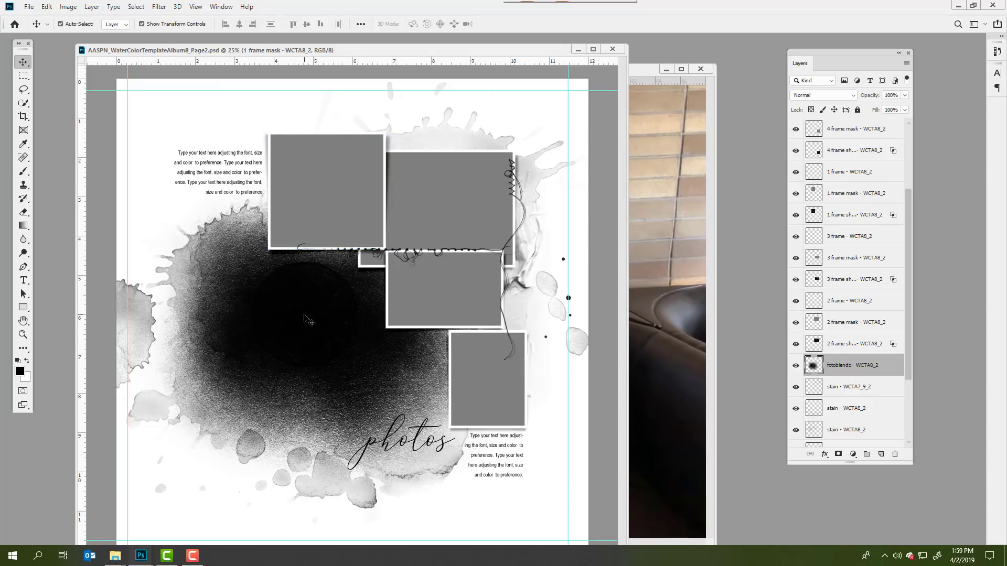
click(427, 300)
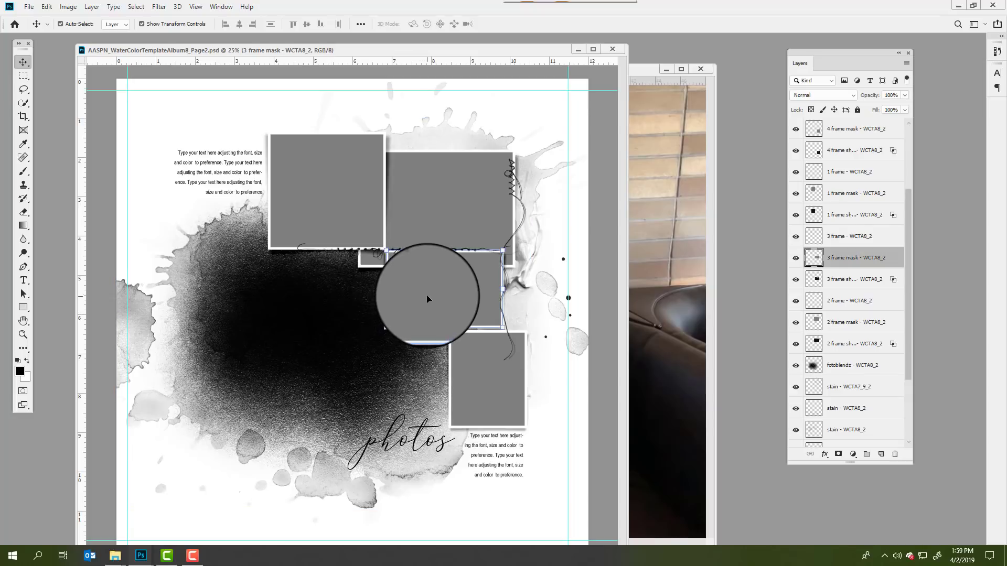
- Select the 2 frame mask layer and copy the family photo into the template directly above it
click(458, 214)
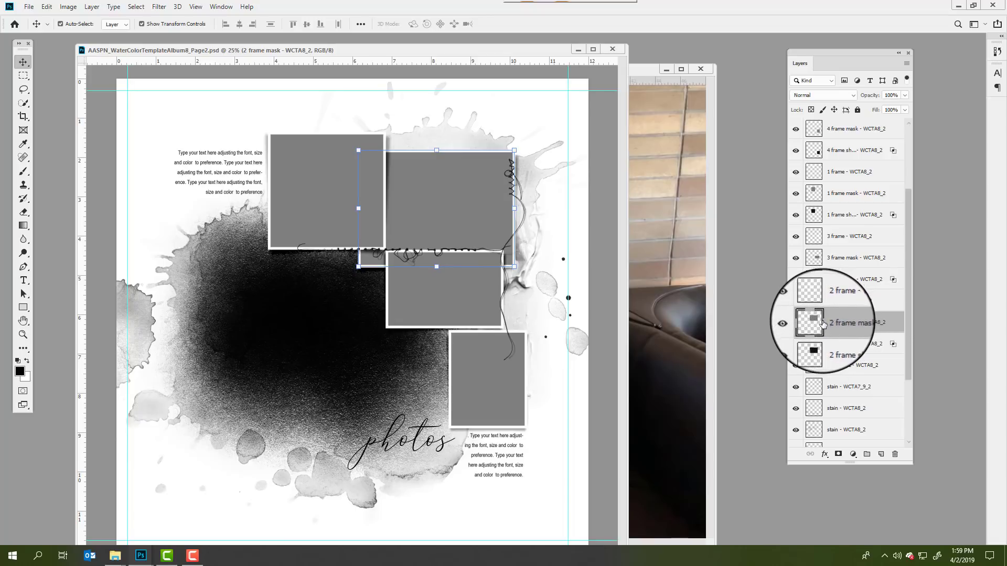
click(669, 226)
drag(493, 71, 718, 180)
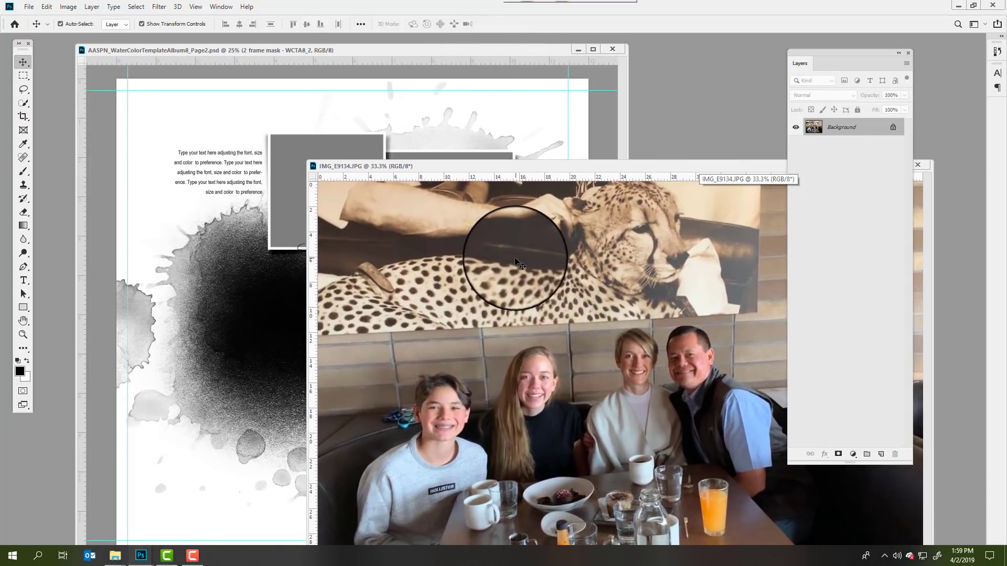
drag(518, 265, 435, 140)
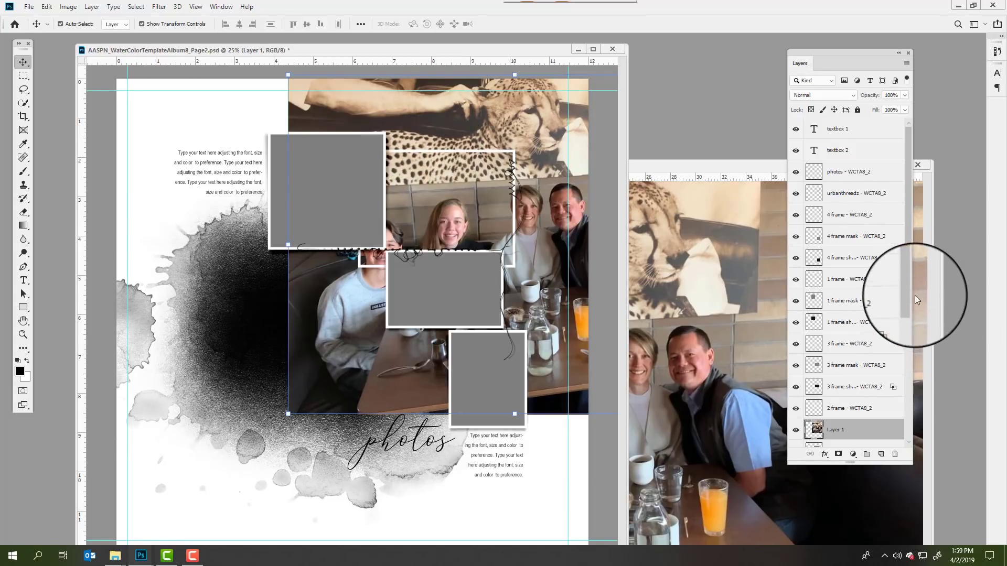
- Minimize the source photo's window, leaving the template document active
scroll(911, 314, down, 3)
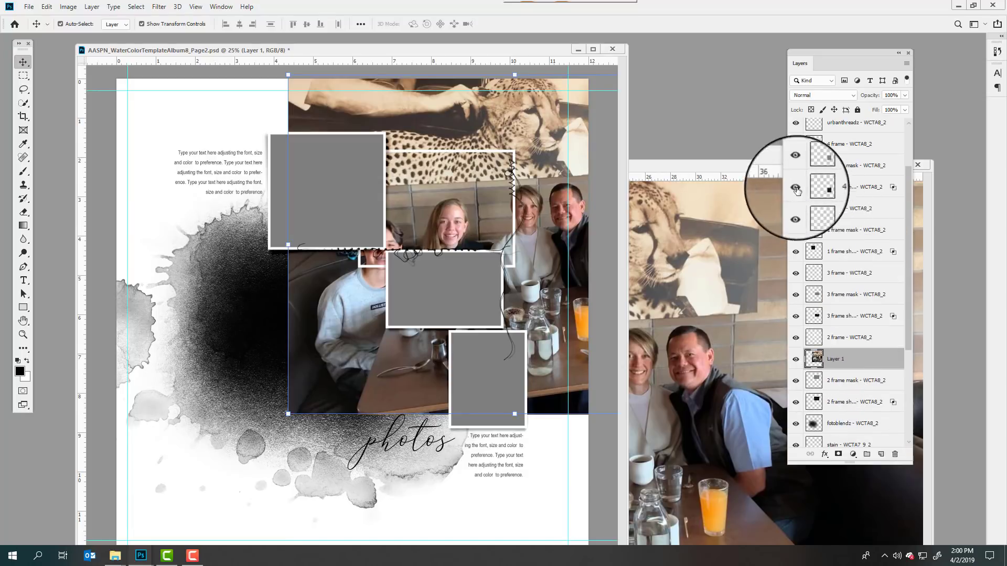
drag(764, 166, 527, 219)
click(646, 221)
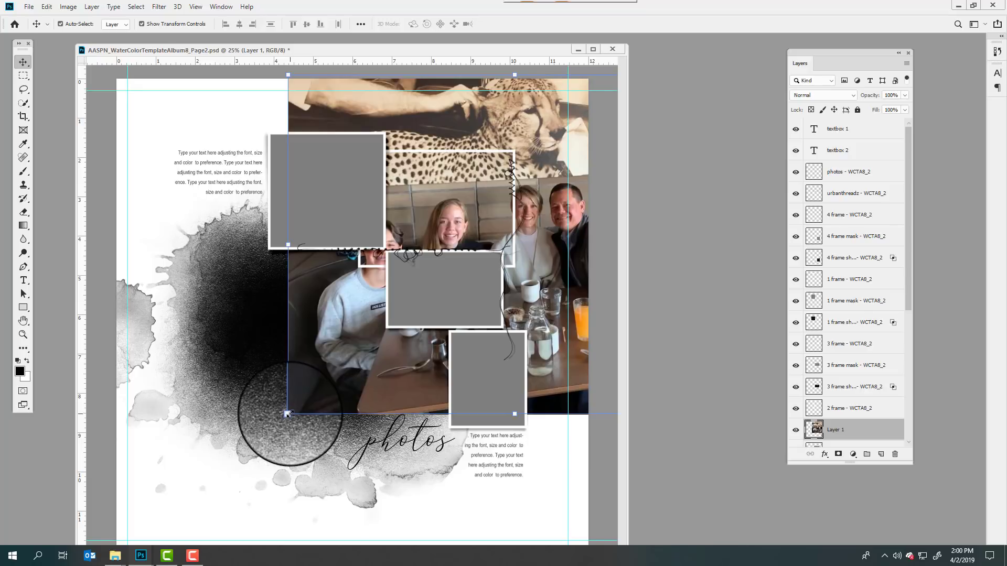
- Scale the copied family photo to about 43% and position it over the 2 frame opening
click(287, 414)
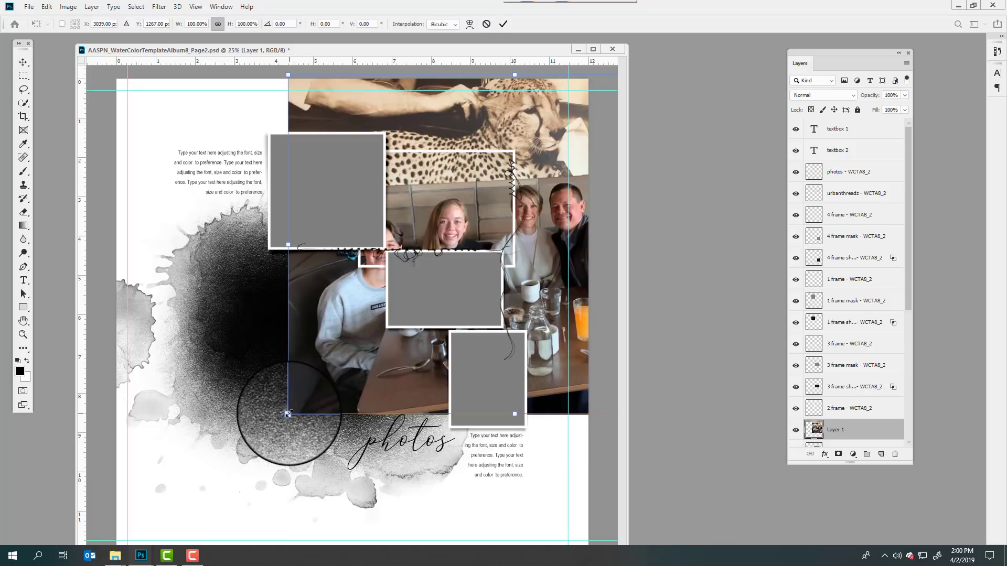
drag(288, 414, 532, 263)
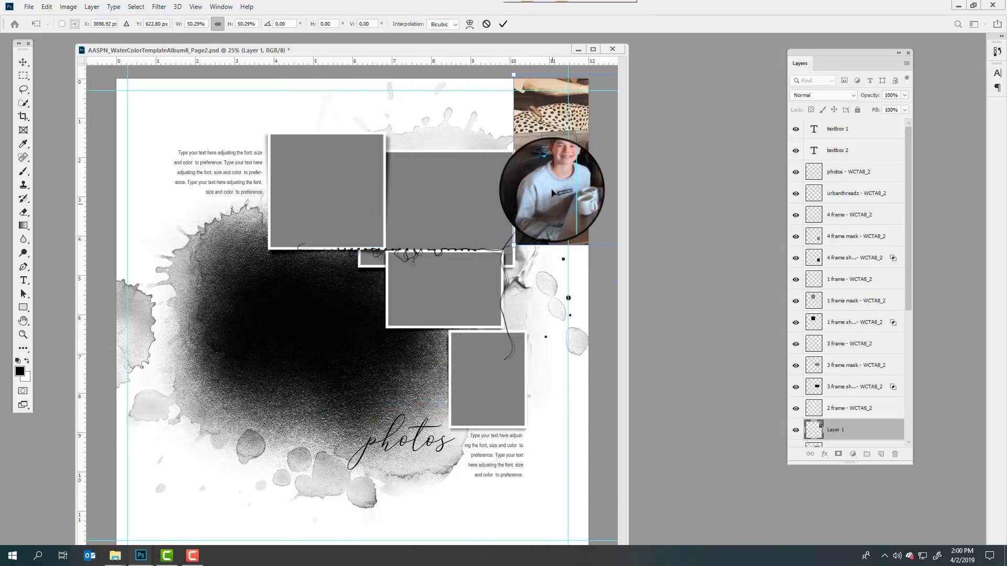
drag(552, 189, 386, 229)
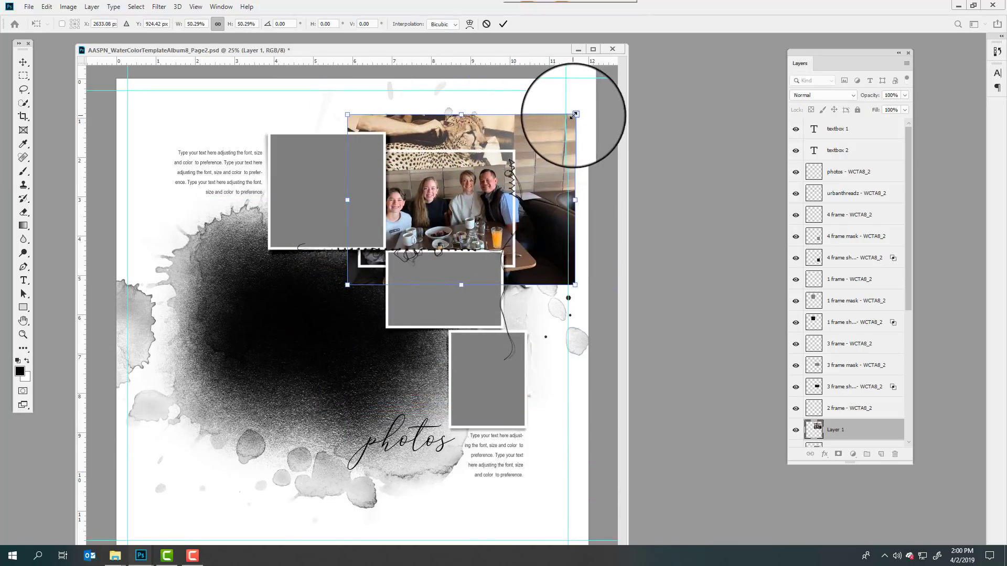
drag(575, 115, 543, 138)
drag(488, 167, 498, 153)
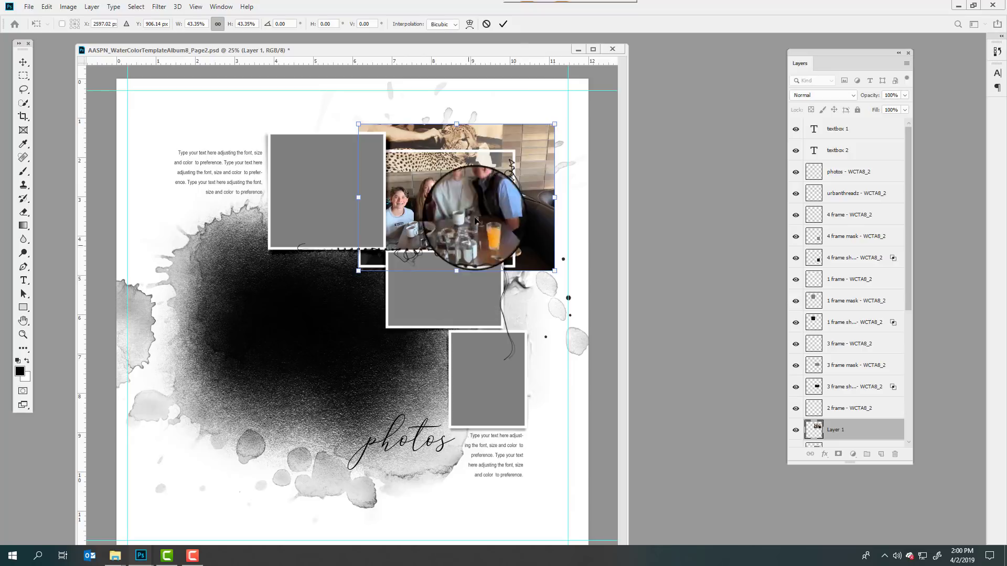
click(503, 24)
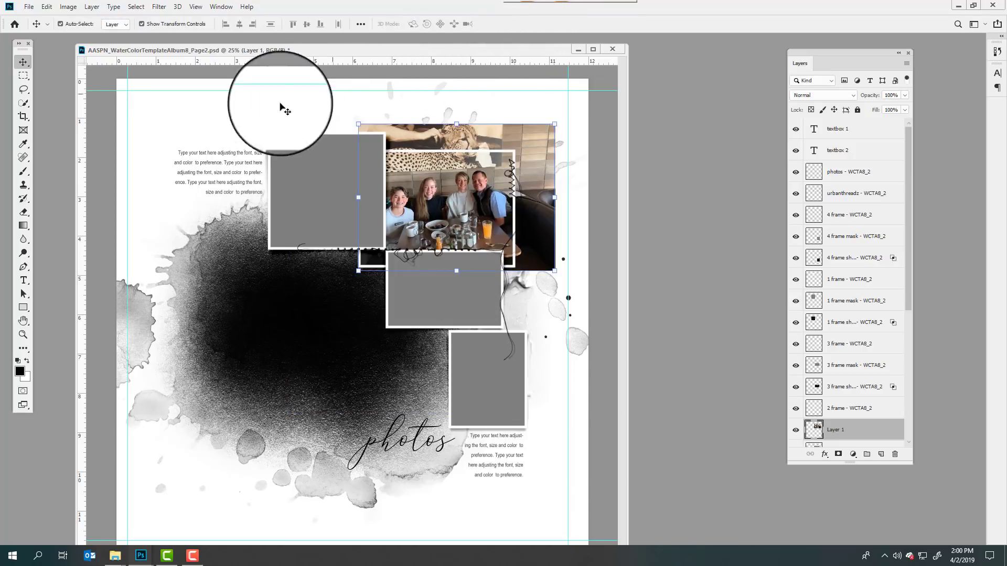
- Clip the photo to the 2 frame mask layer and shift it slightly left within the frame
click(92, 6)
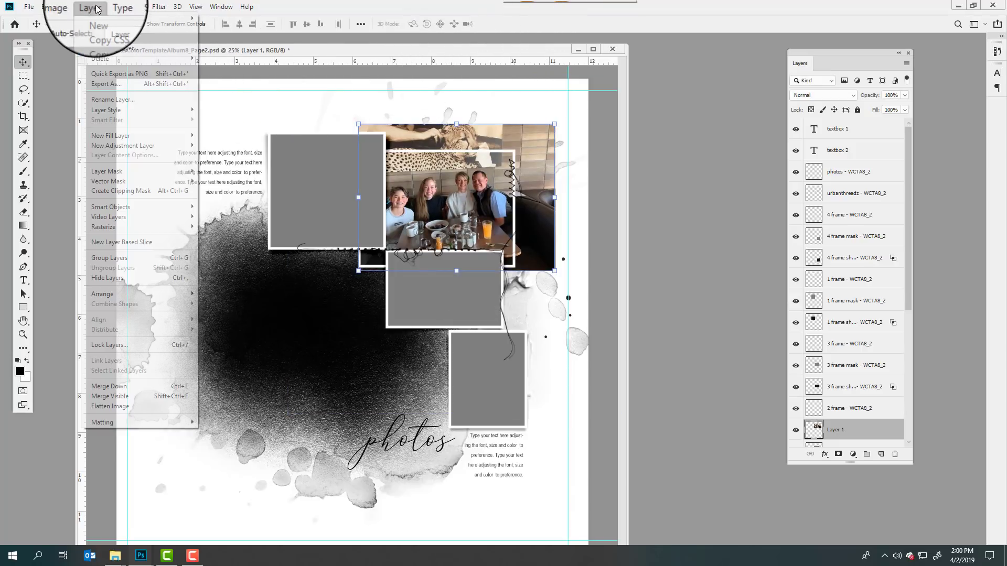
click(120, 191)
drag(177, 204, 445, 204)
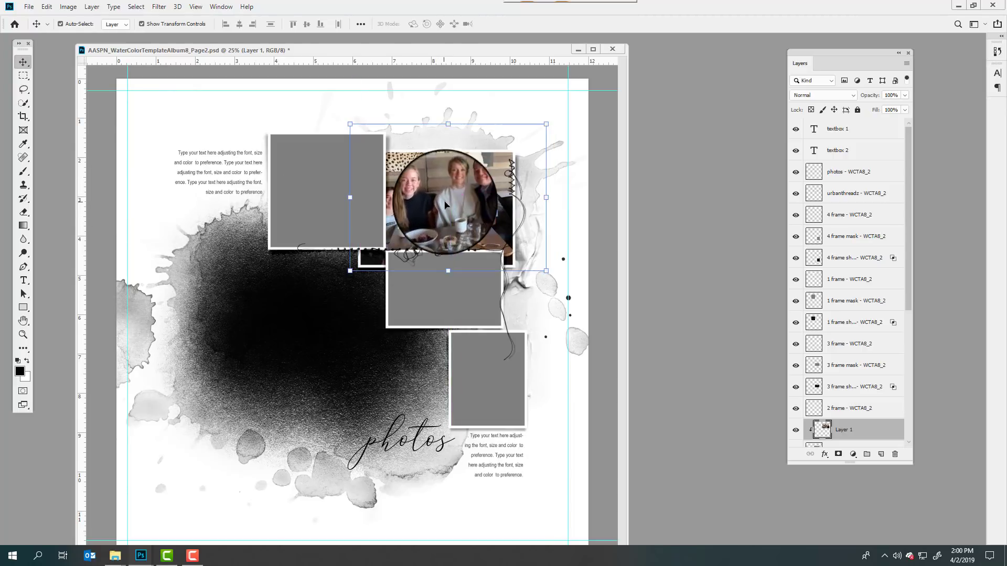
- Select the fotoblendz layer and place IMG_E9134.JPG from the 21 Mar folder into the template directly above it
drag(910, 318, 911, 385)
click(816, 313)
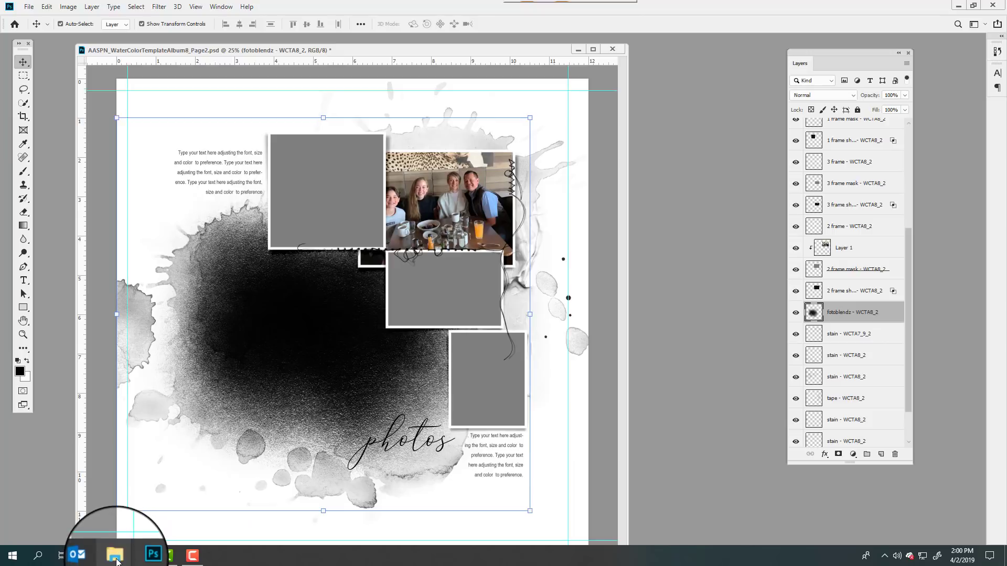
mouse_move(119, 560)
click(155, 524)
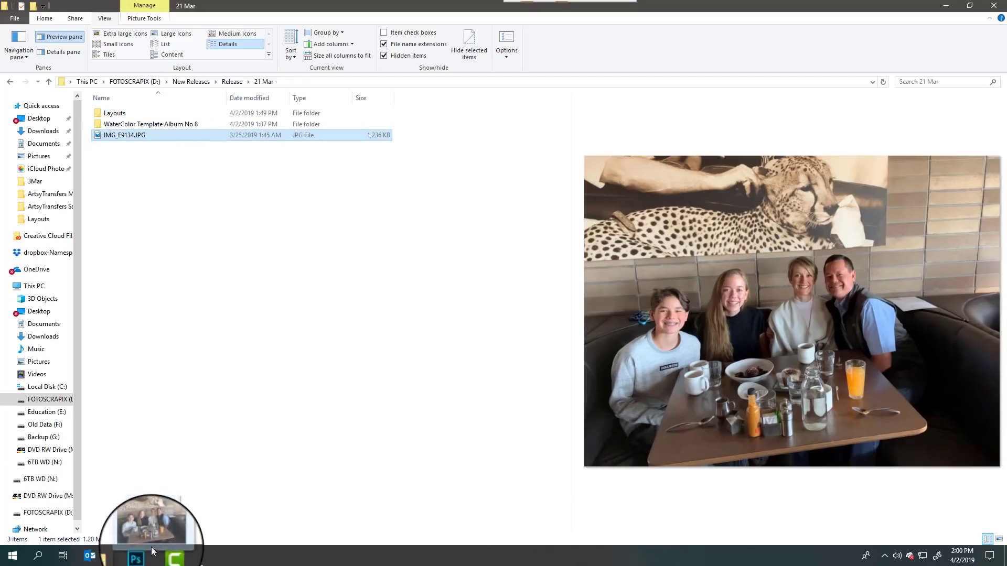
mouse_move(140, 555)
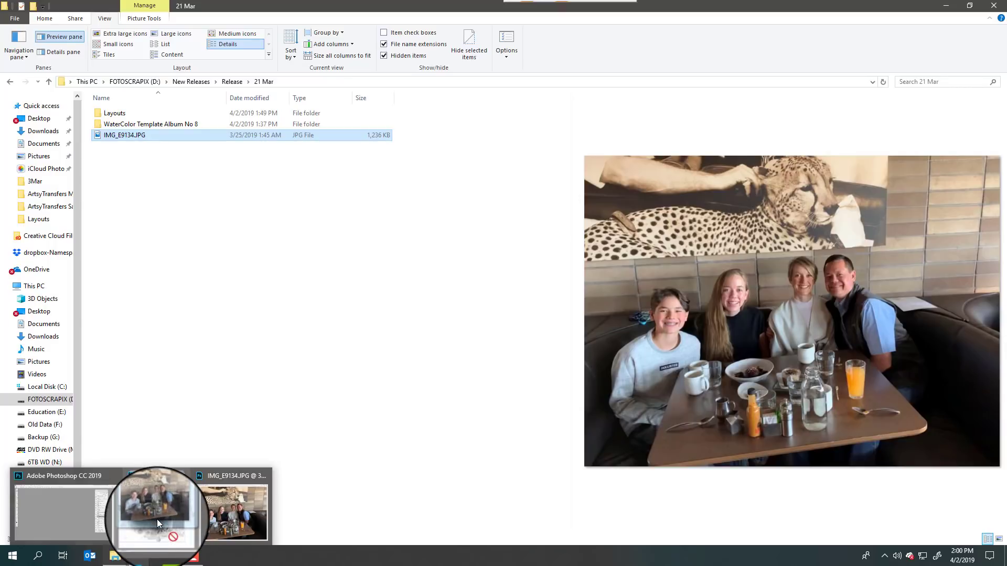
click(156, 520)
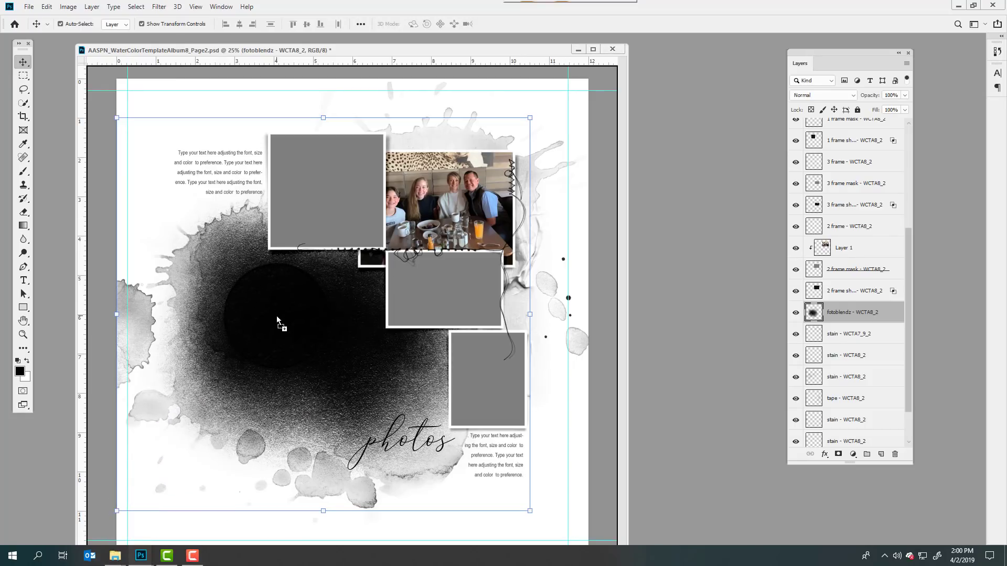
key(ctrl+t)
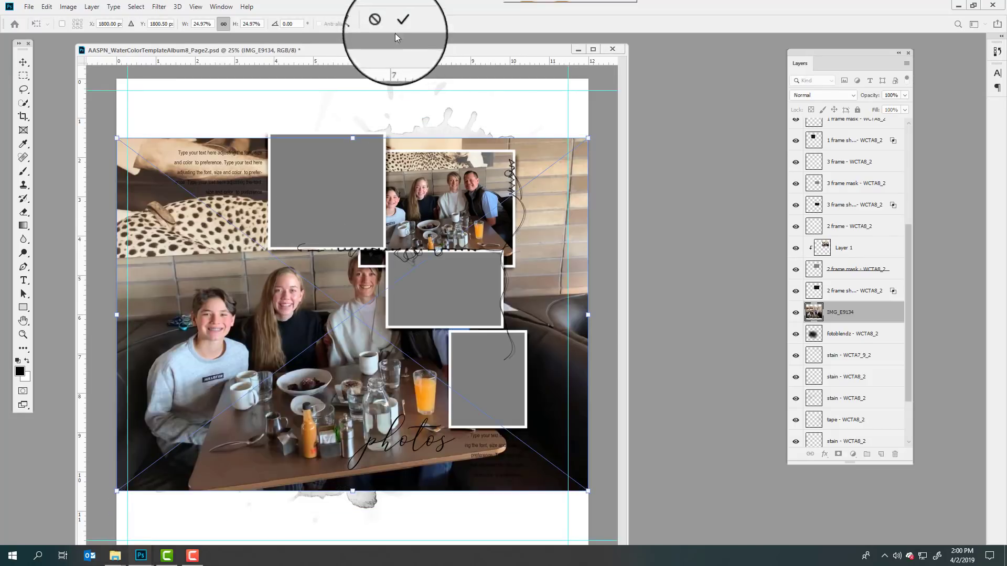
click(403, 23)
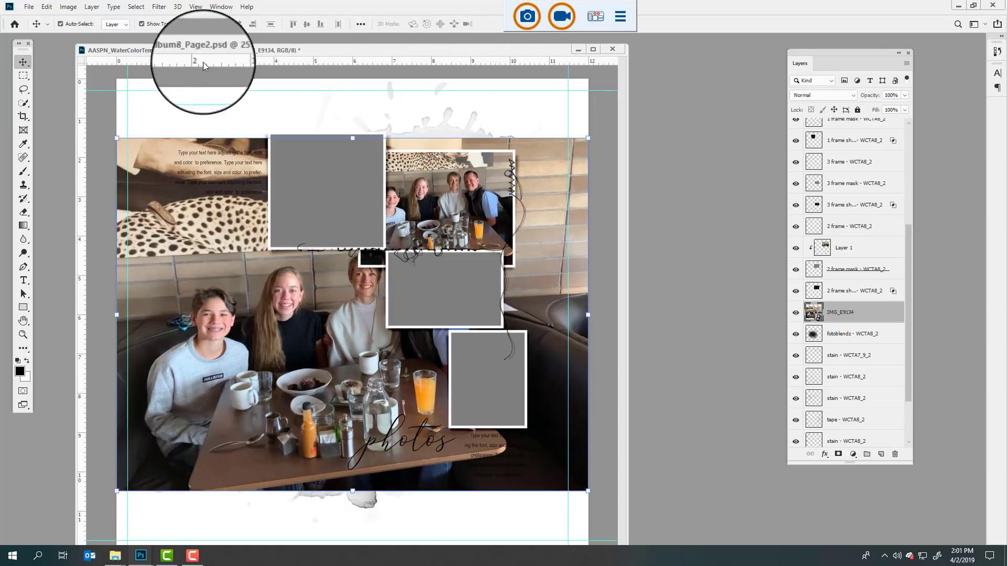
- Clip the placed photo to the fotoblendz layer, scale it to about 19% and position the family inside the blend shape
click(92, 7)
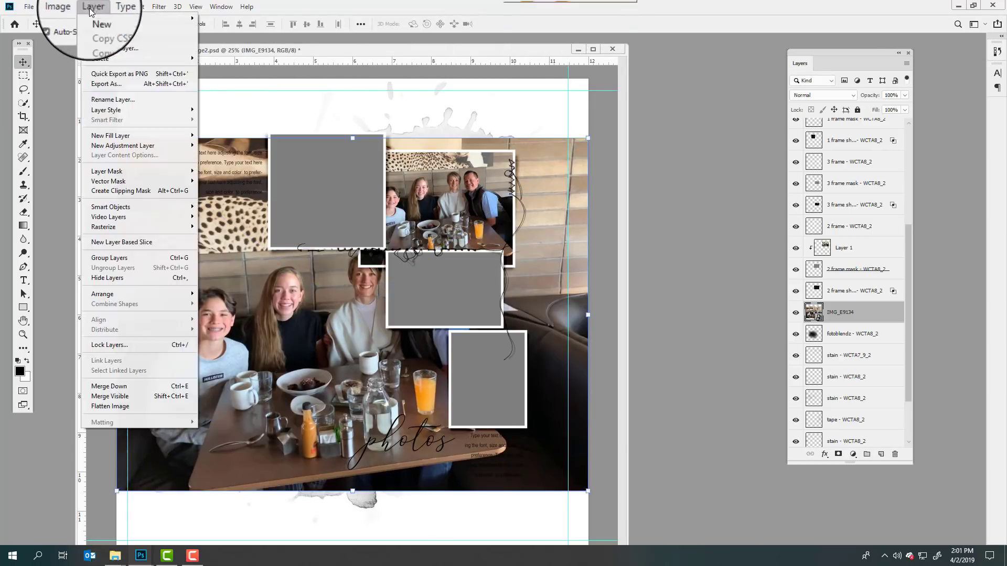
click(126, 189)
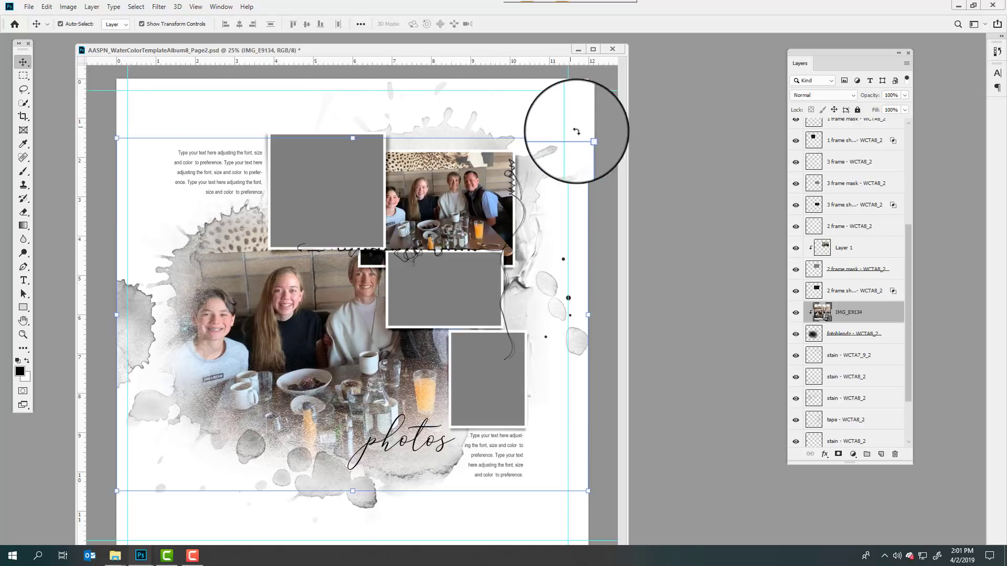
drag(588, 138, 506, 188)
drag(435, 234, 441, 218)
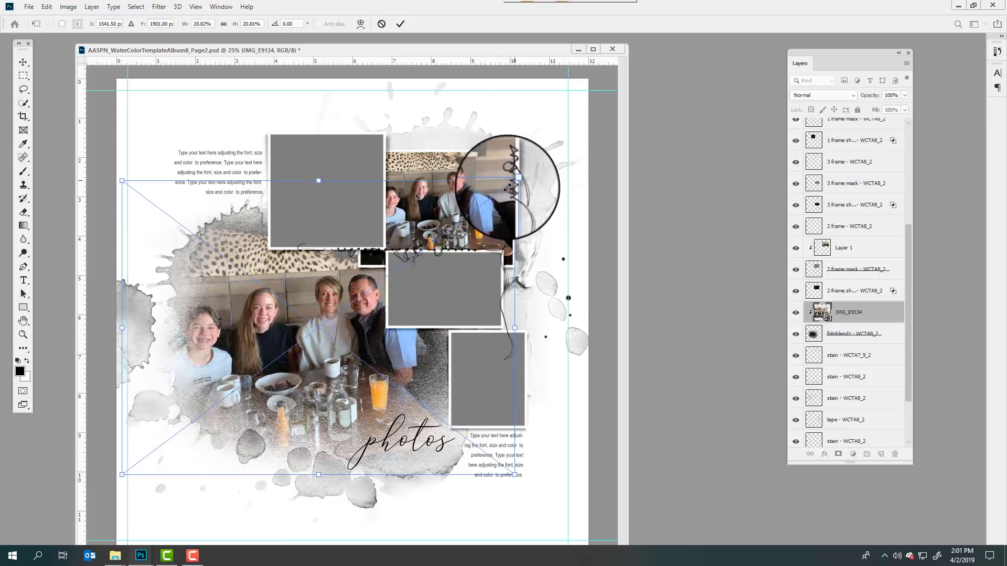
drag(515, 181, 464, 192)
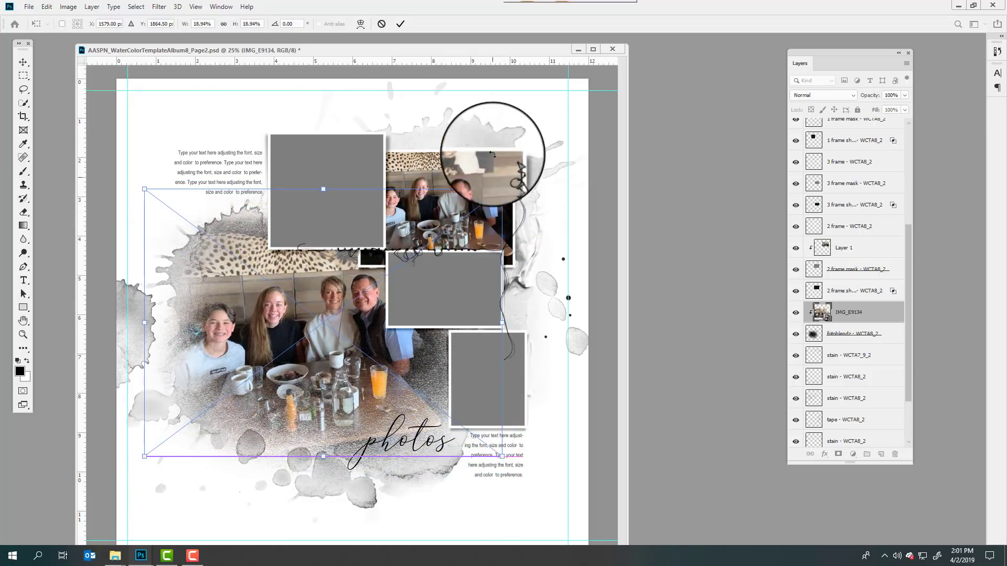
click(425, 24)
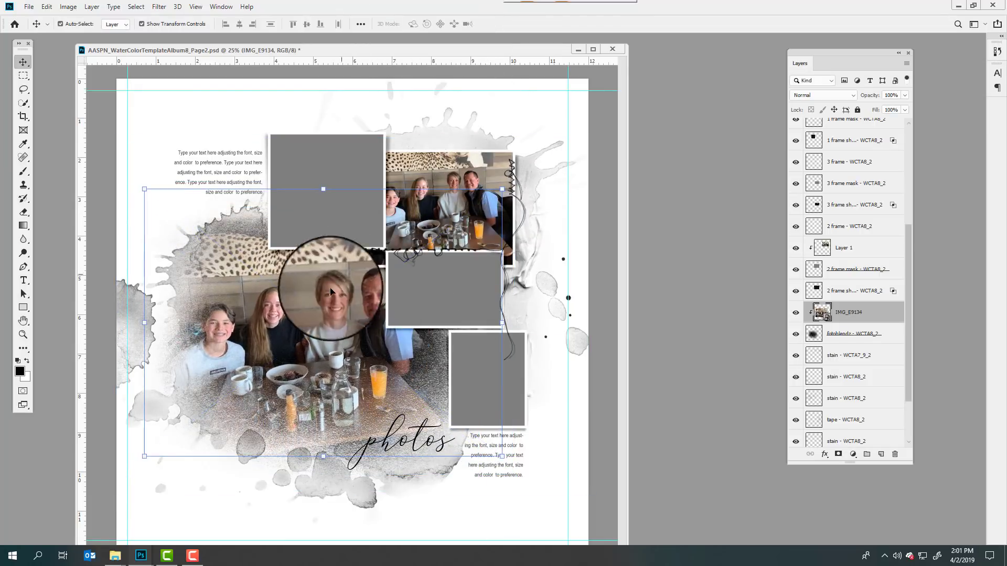
drag(344, 291, 348, 290)
drag(348, 295, 264, 297)
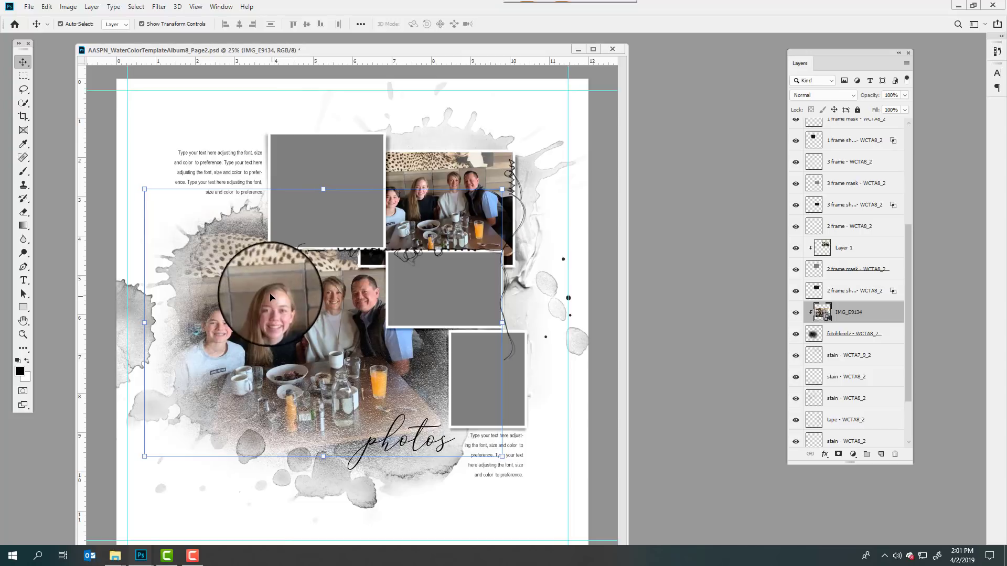
- Select the fotoblendz layer and paint black over the girl's area with a soft round General Brushes brush at 228 px
click(816, 338)
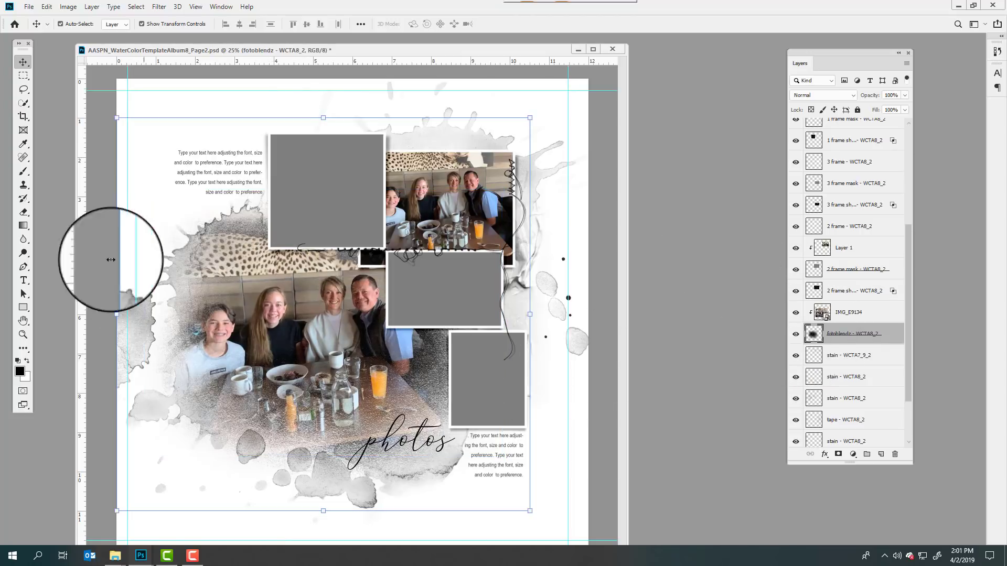
click(23, 172)
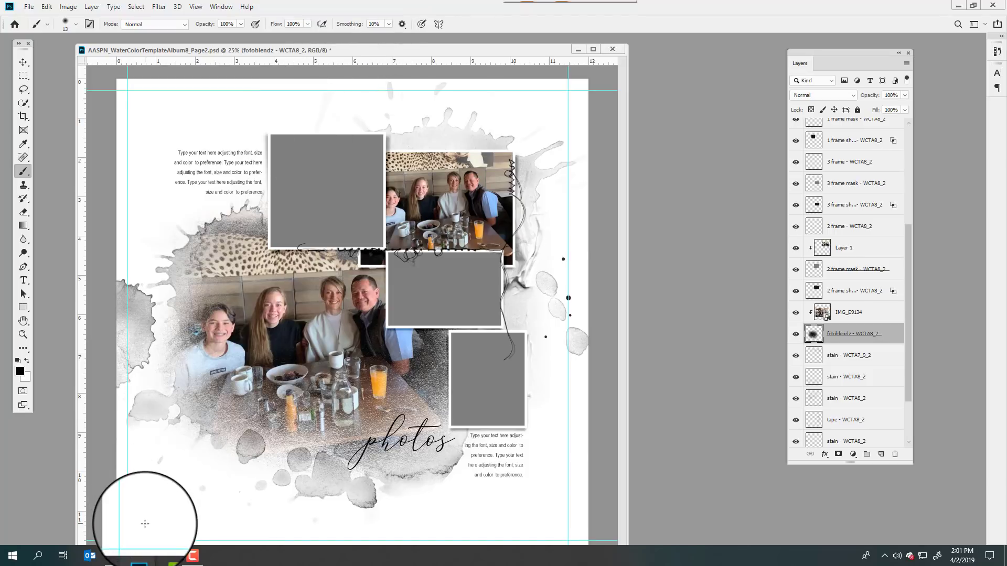
click(76, 24)
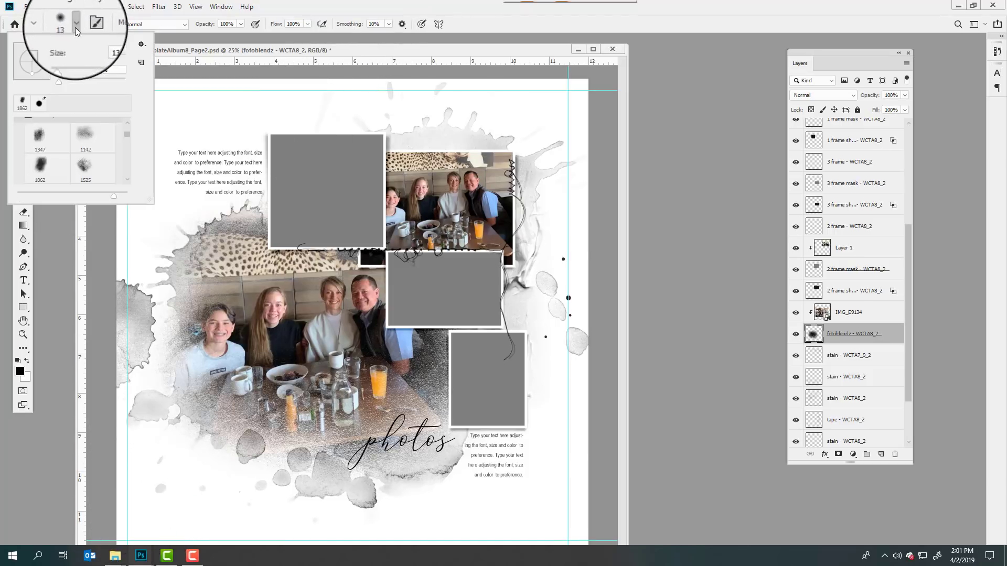
drag(127, 135, 127, 129)
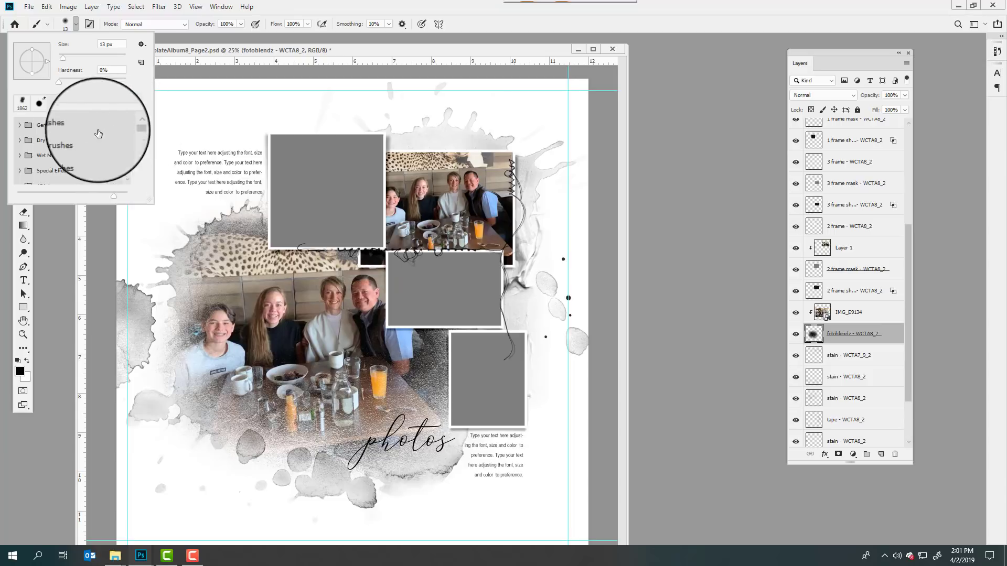
click(20, 126)
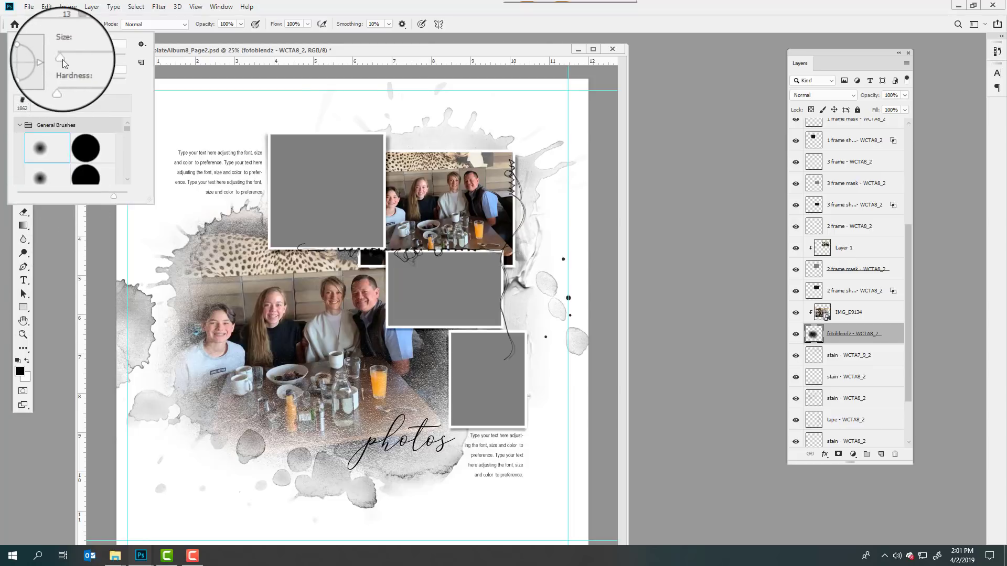
drag(63, 58, 111, 58)
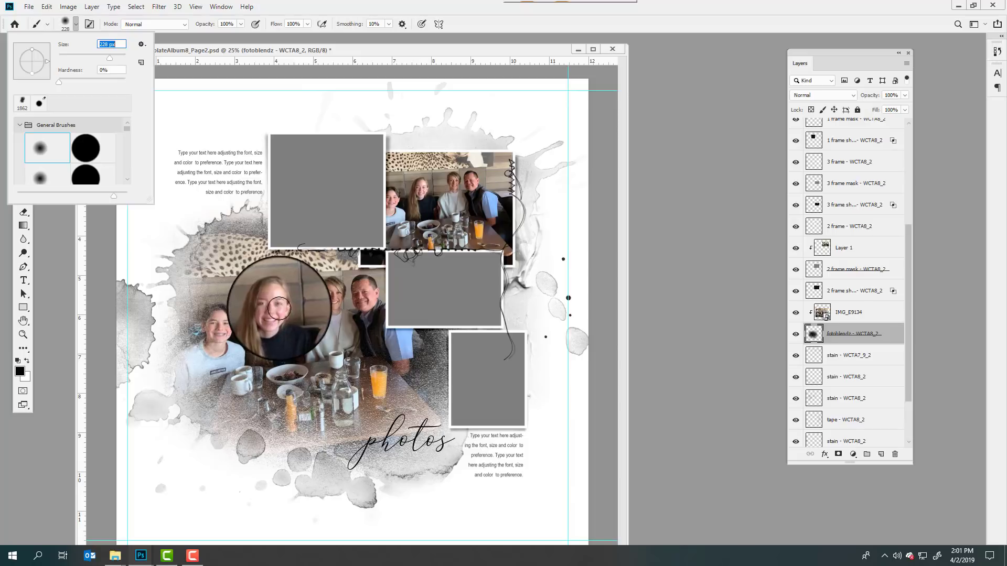
click(270, 305)
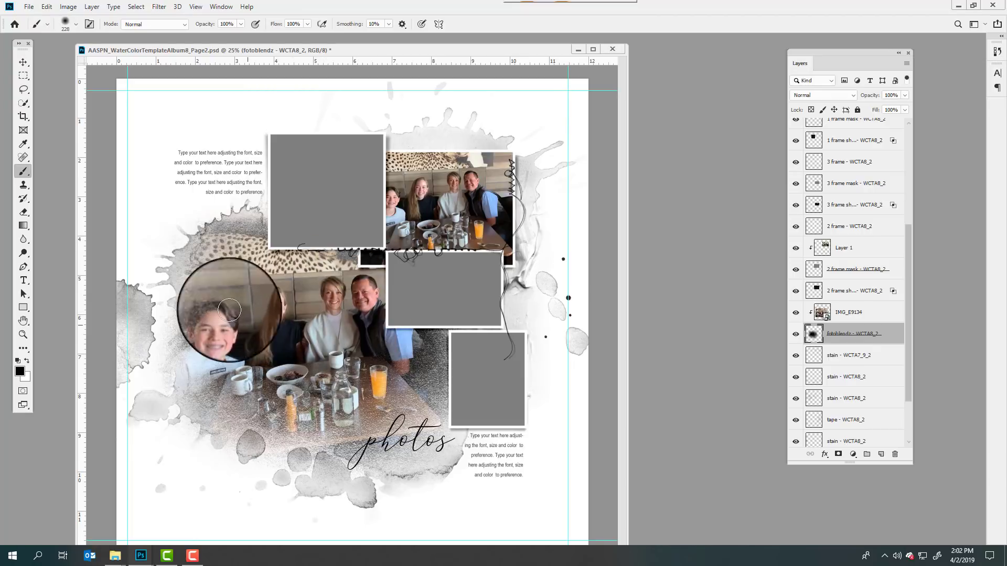
- Enlarge the brush to 448 px and paint on the fotoblendz layer to reveal more of the photo around the table
click(76, 24)
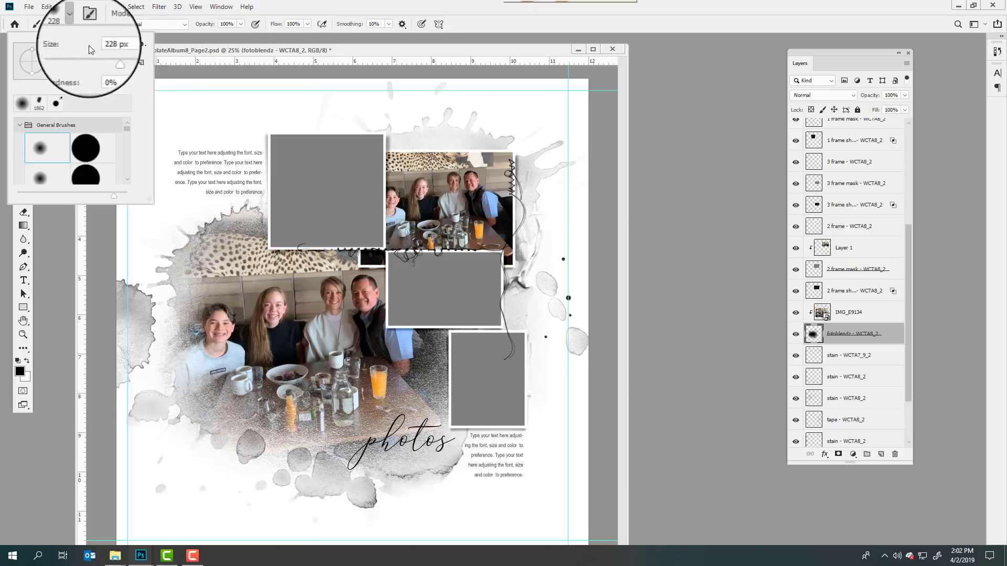
drag(112, 58, 117, 60)
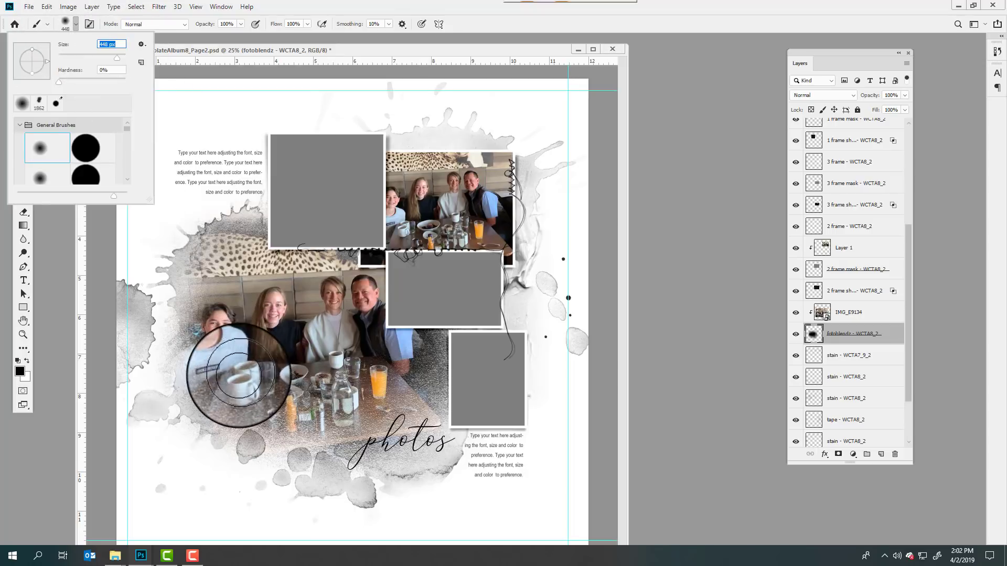
click(242, 374)
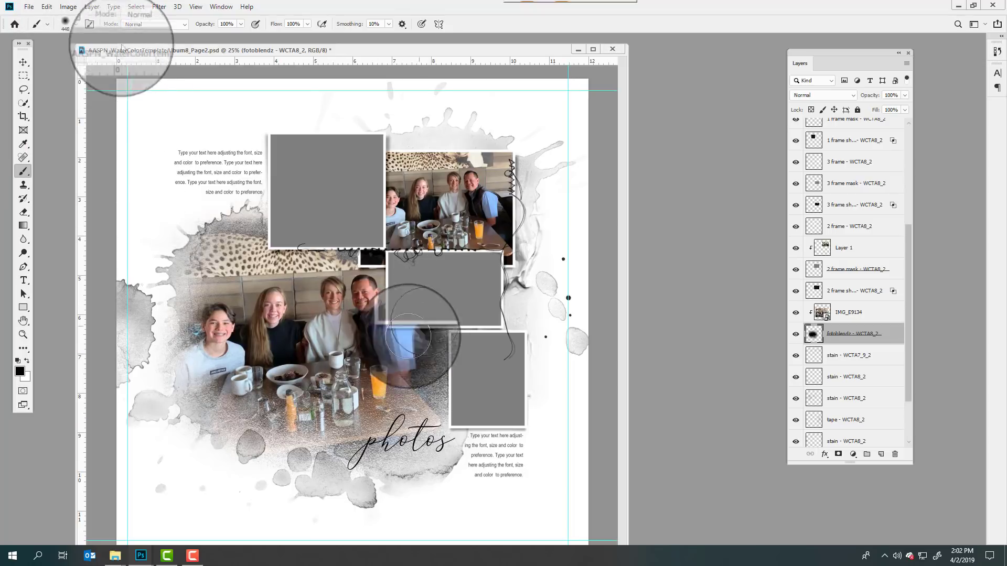
- Set the brush to 55% opacity and 495 px, paint over the blend's lower-right area, and return to the Move tool
click(240, 23)
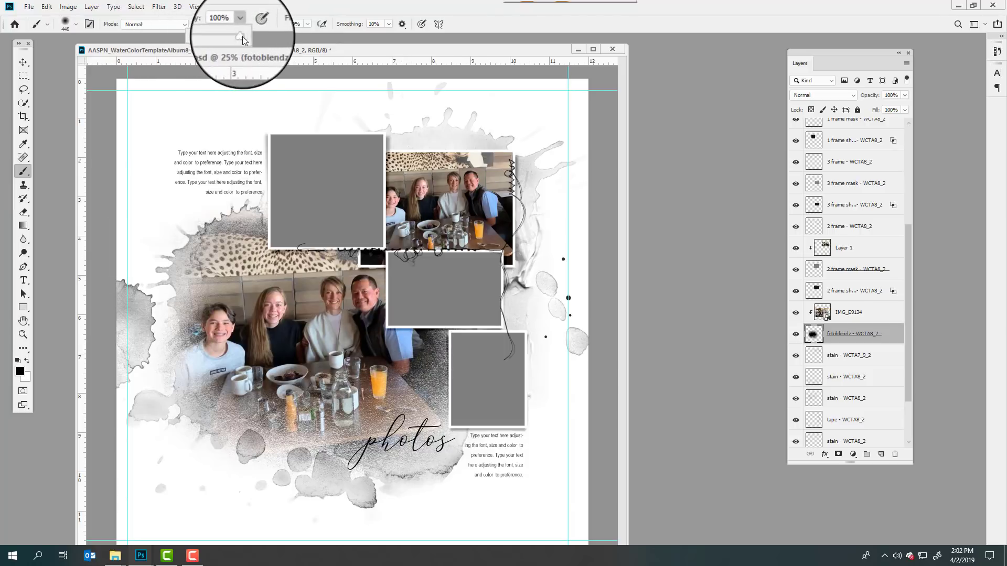
drag(242, 36, 215, 41)
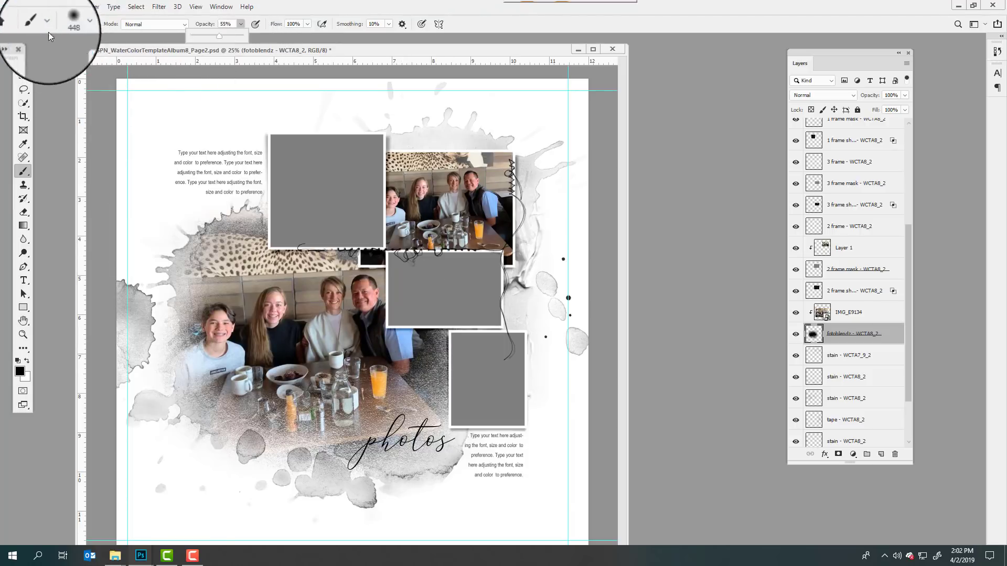
click(66, 23)
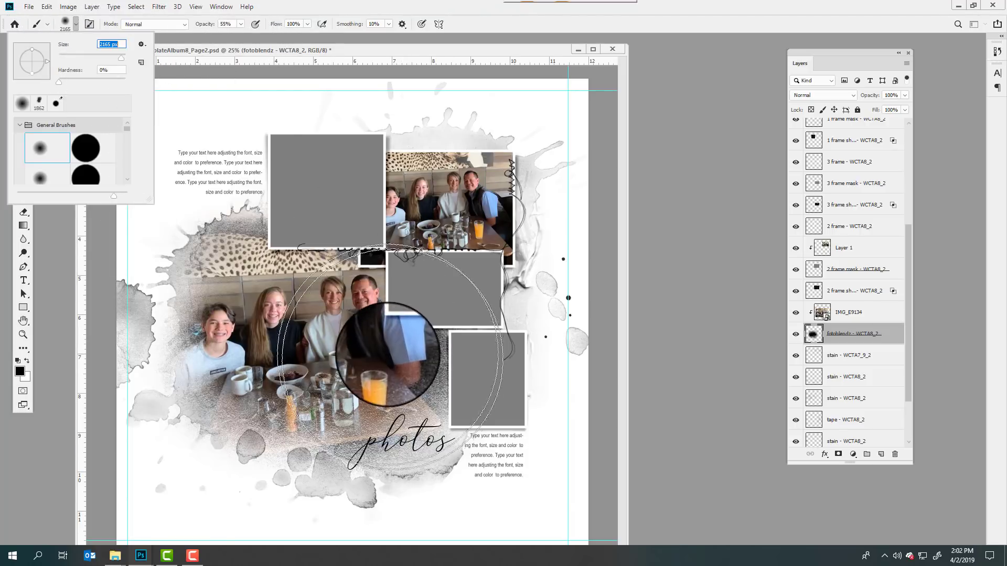
drag(126, 56, 116, 60)
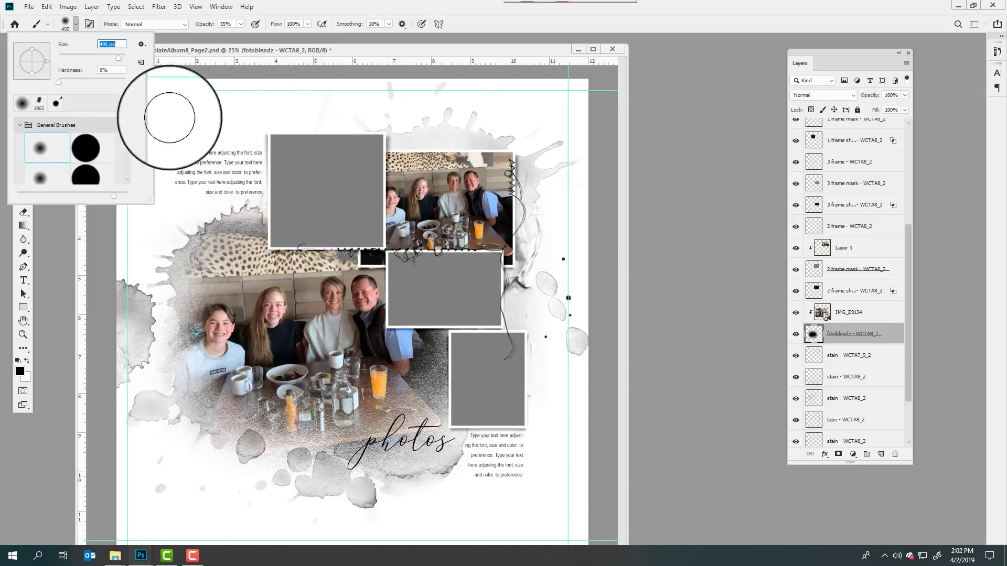
mouse_move(401, 389)
mouse_down()
mouse_move(427, 353)
mouse_move(411, 375)
mouse_move(360, 381)
mouse_move(283, 363)
mouse_move(265, 326)
mouse_move(319, 304)
mouse_move(324, 271)
mouse_up()
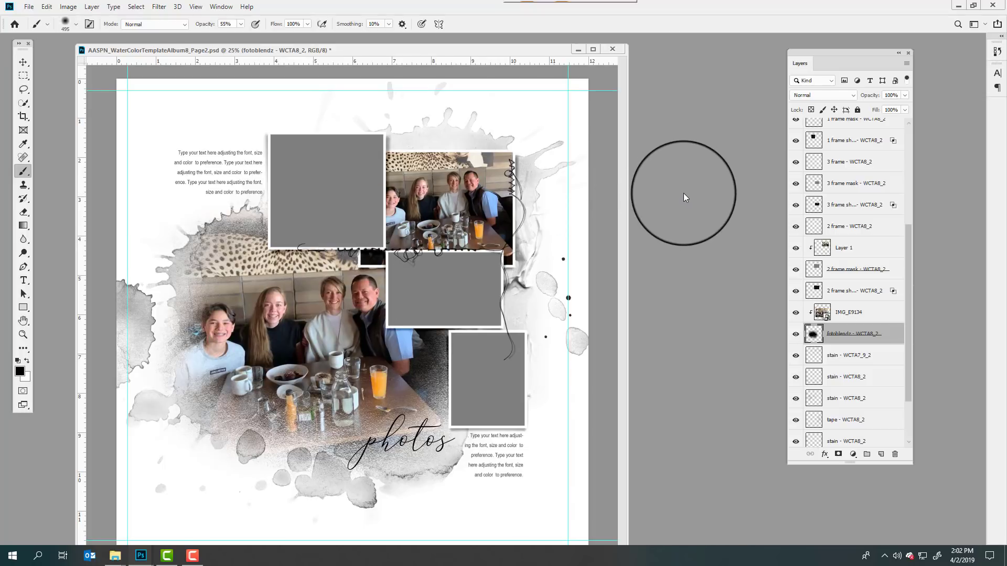
key(v)
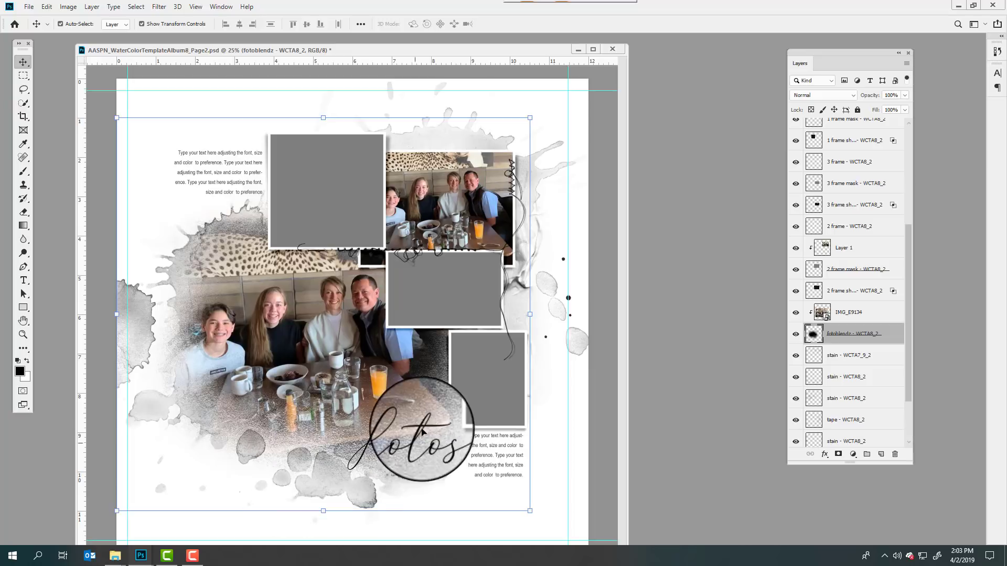
- Select the watercolor stain layer at the page's lower edge and set up a Fill with Preserve Transparency on and a custom color
click(373, 505)
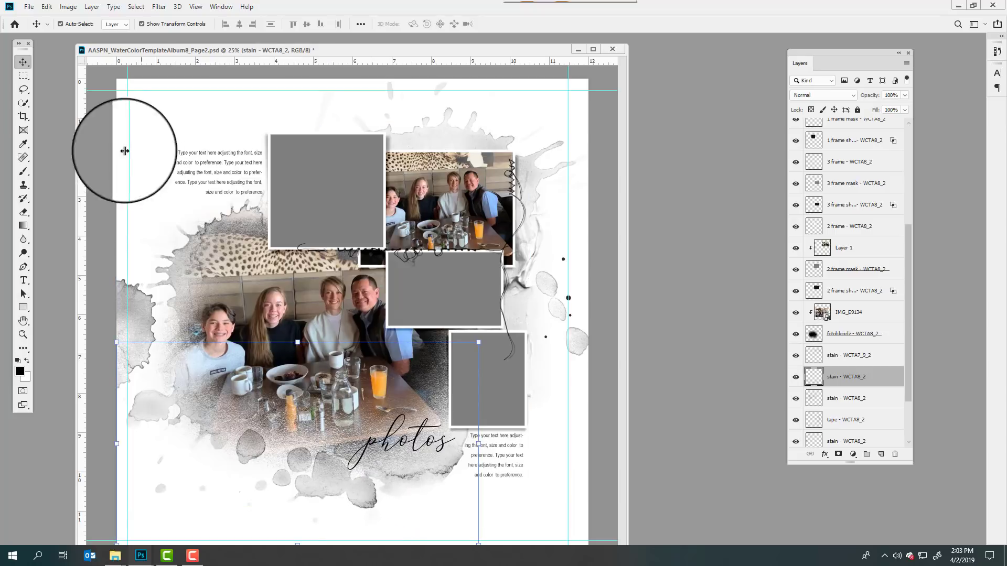
click(47, 7)
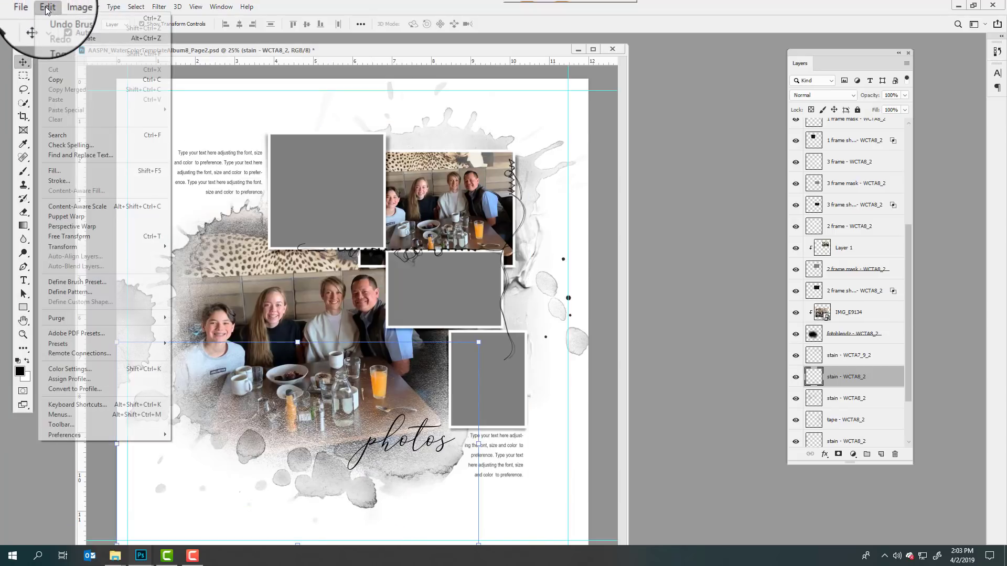
click(59, 168)
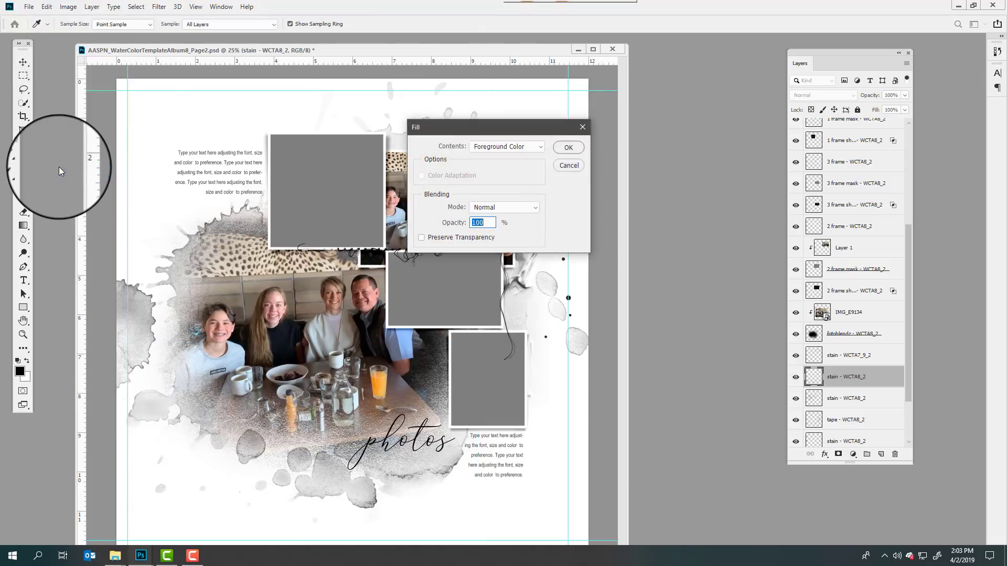
click(423, 238)
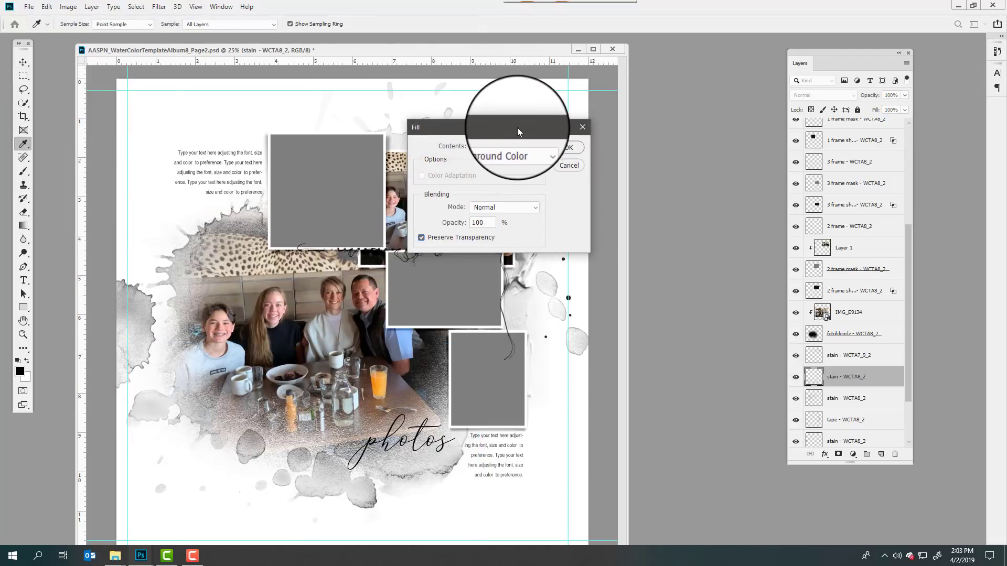
drag(522, 127, 691, 128)
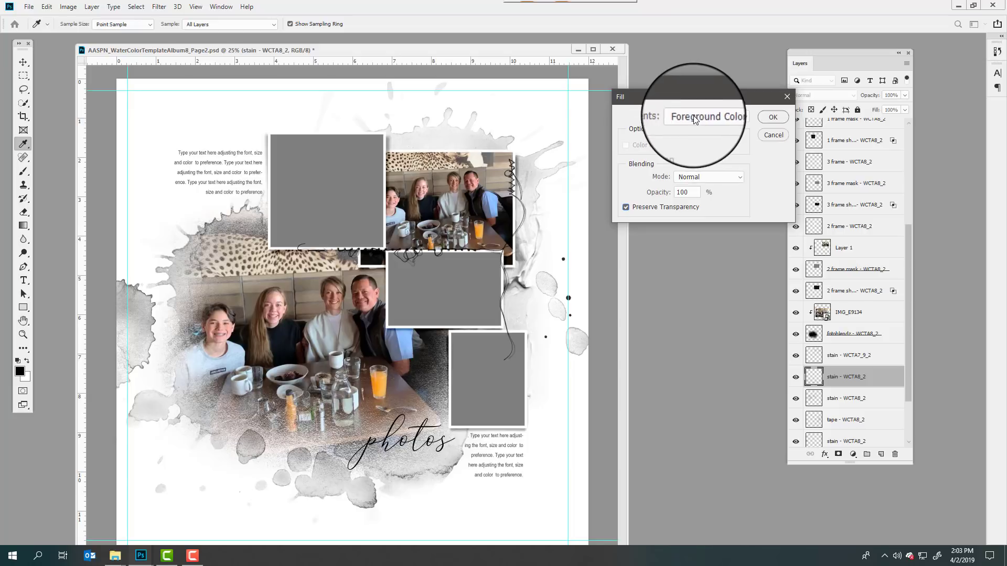
click(691, 117)
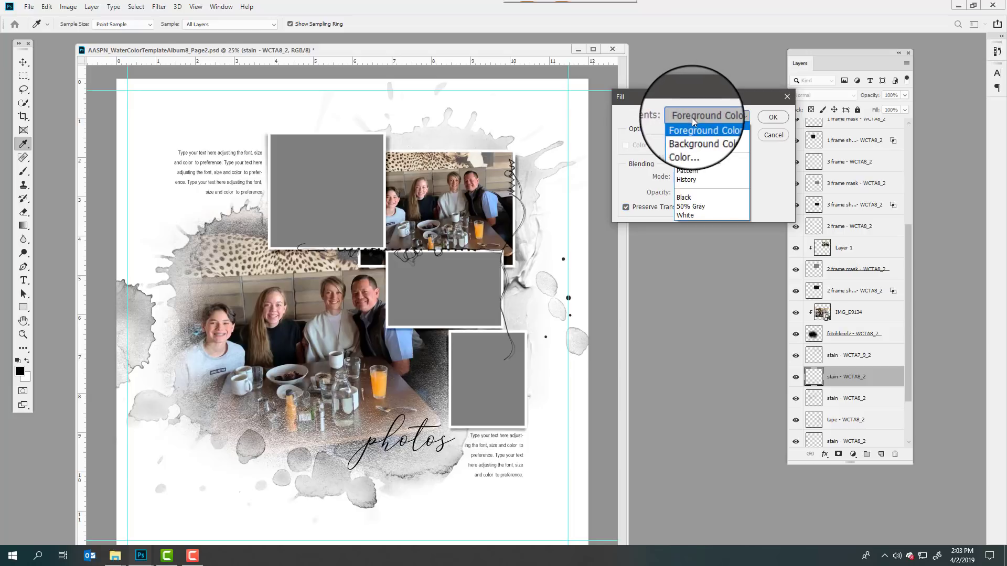
click(684, 144)
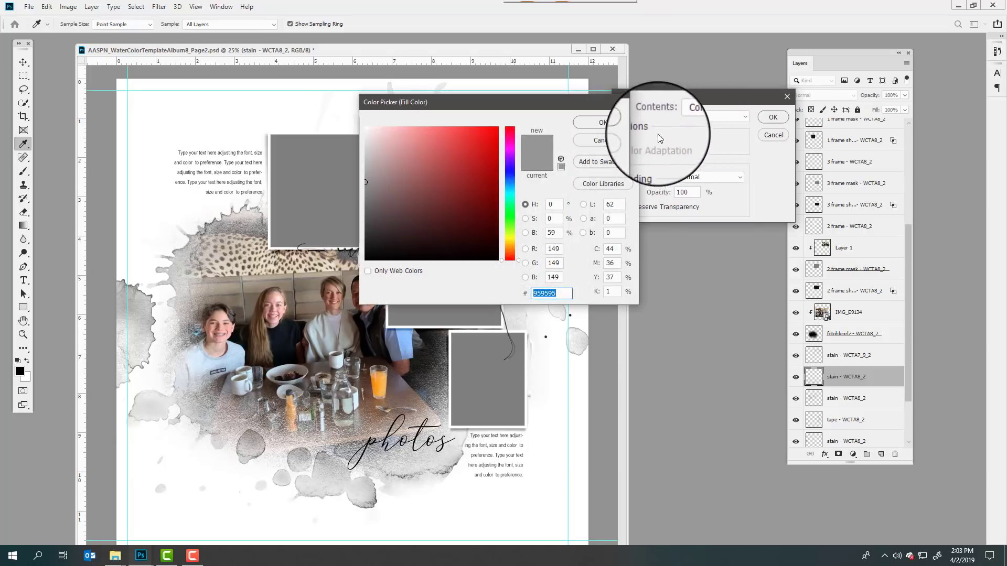
- Sample brown from the table in the photo, darken it to #4f3721, and apply the fill to the lower stain
click(367, 409)
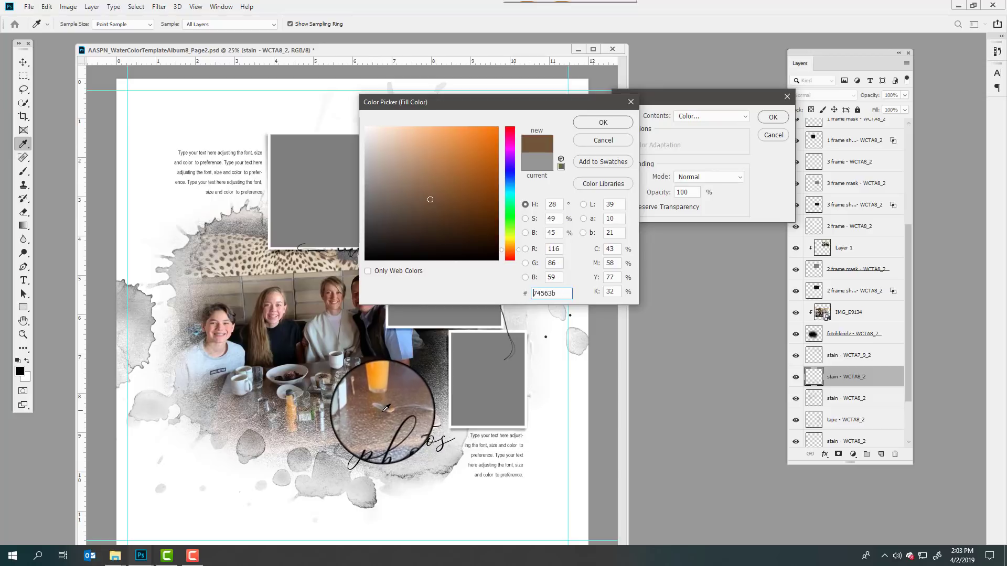
mouse_move(400, 377)
mouse_down()
mouse_move(462, 247)
mouse_move(446, 214)
mouse_up()
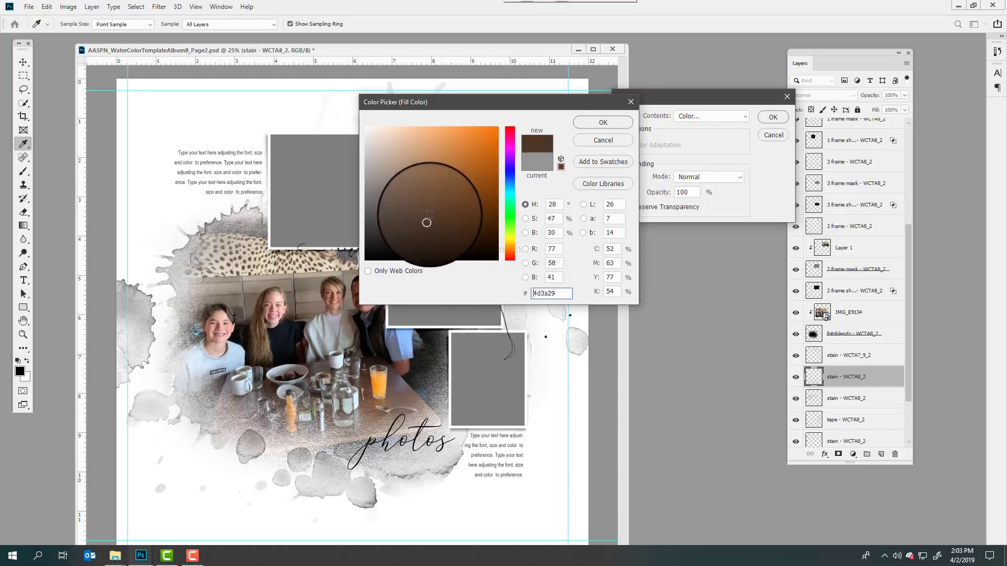
drag(426, 222, 546, 193)
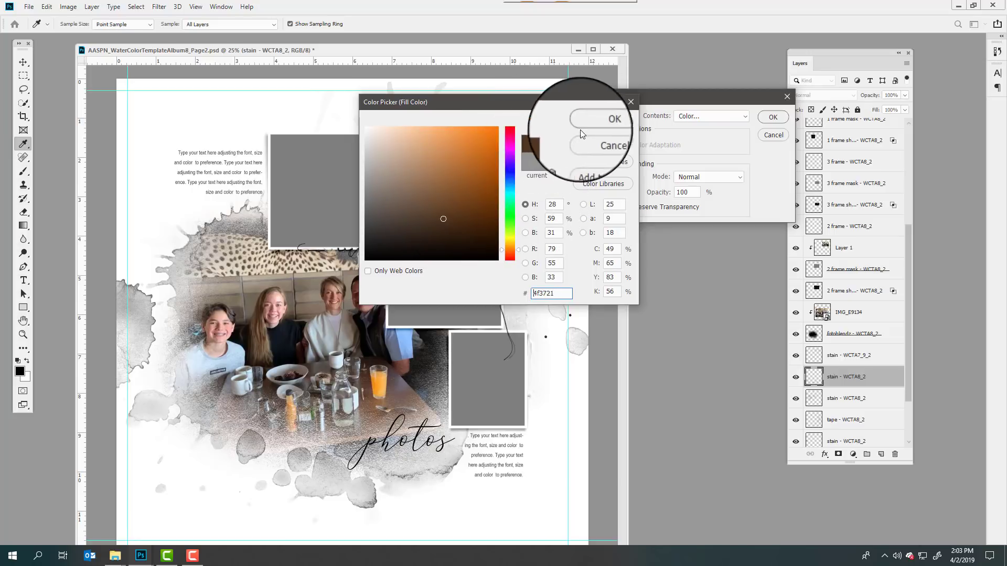
click(597, 123)
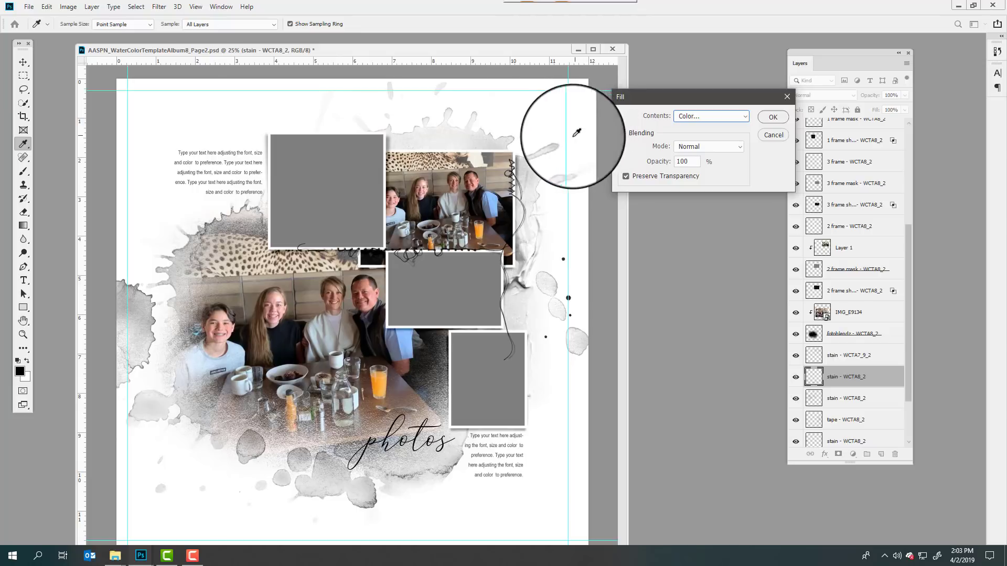
click(773, 118)
key(v)
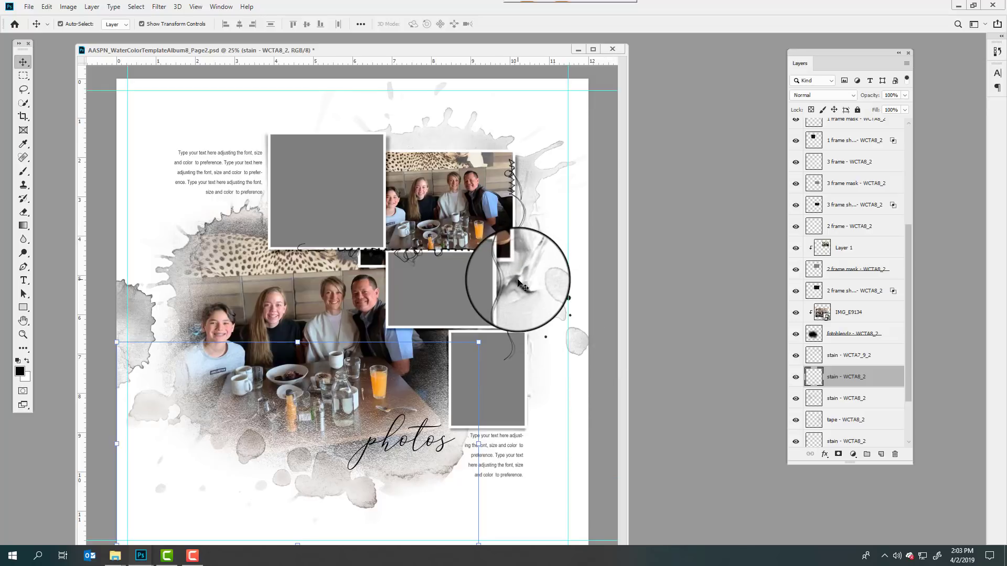
- Select the tape layer beside the frames and fill it with #796357 sampled from the photo, preserving transparency
mouse_move(519, 283)
mouse_down()
mouse_move(519, 272)
mouse_move(518, 287)
mouse_up()
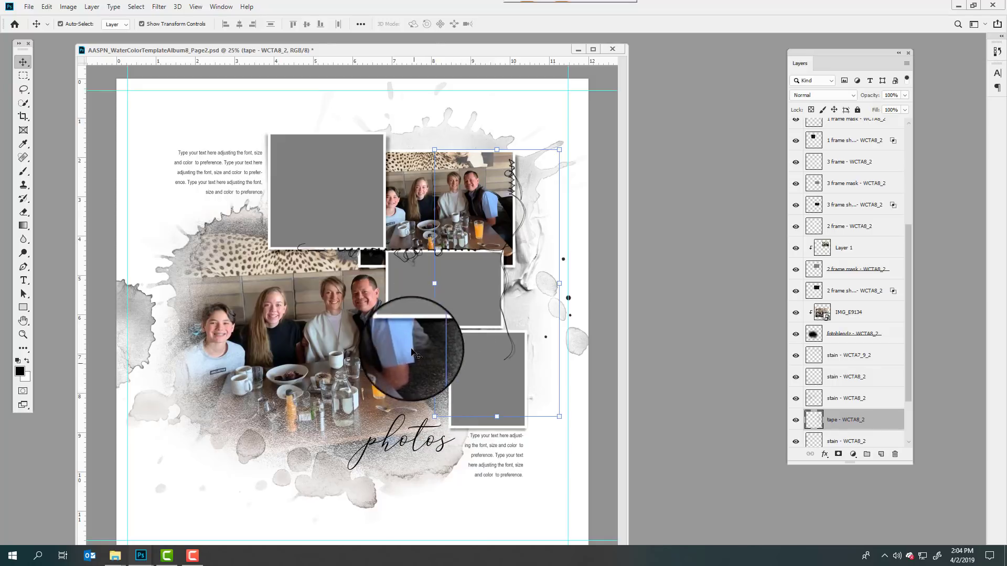
click(47, 7)
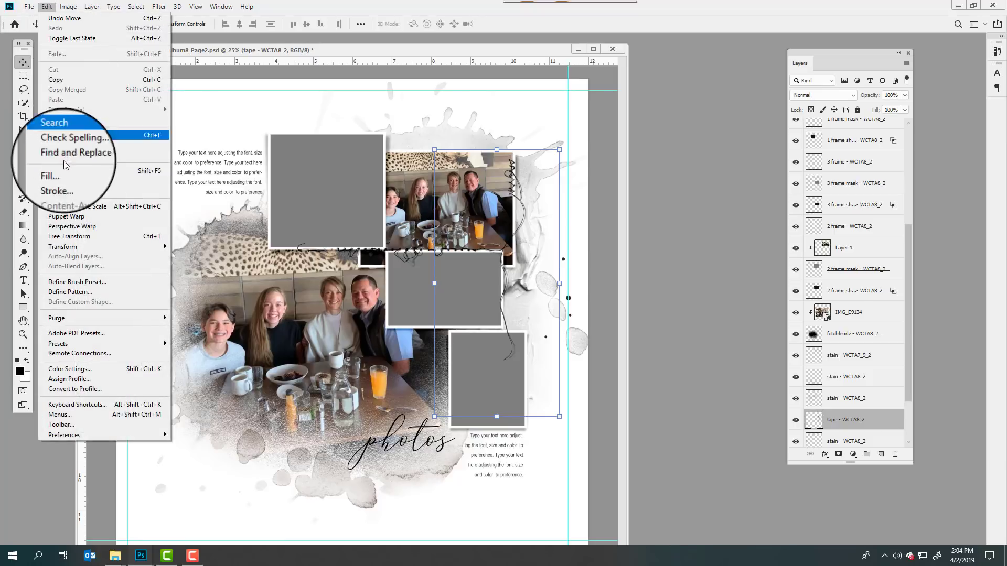
click(63, 169)
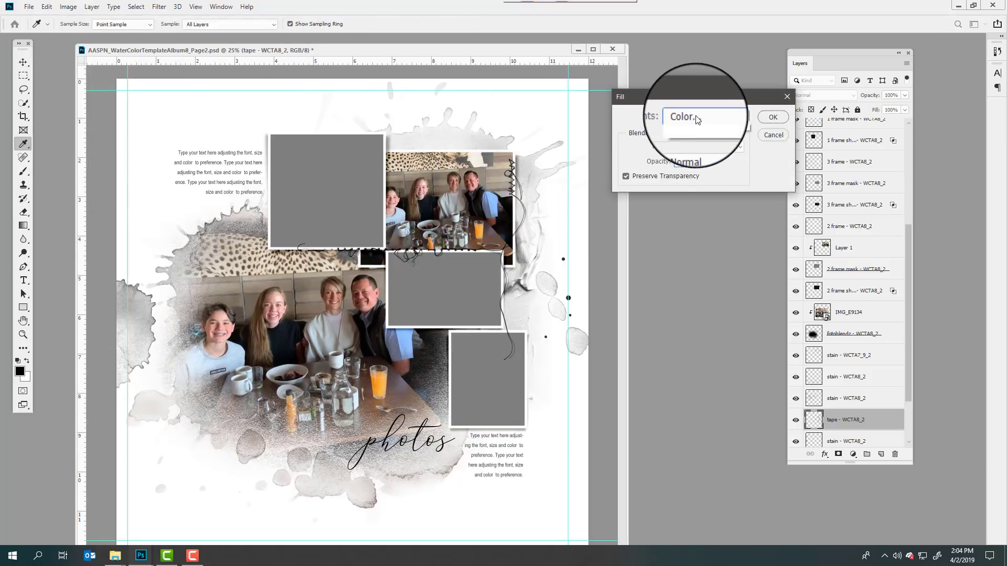
click(693, 117)
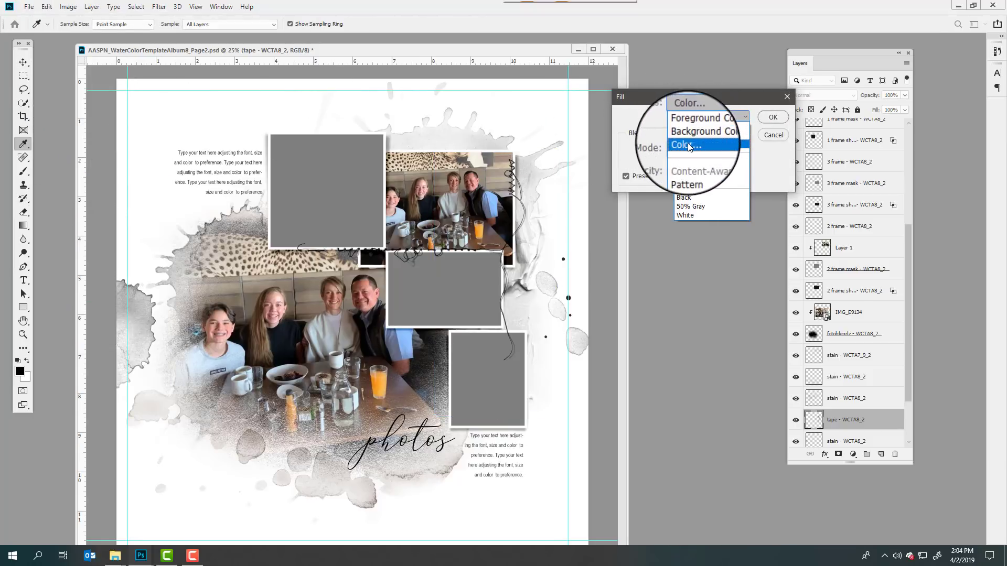
click(688, 145)
drag(382, 259, 552, 134)
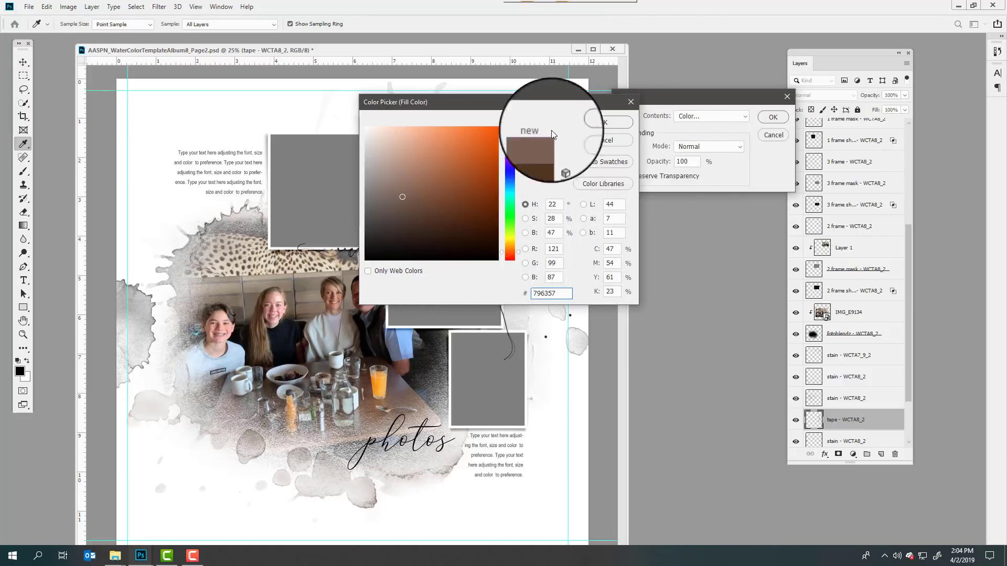
click(605, 122)
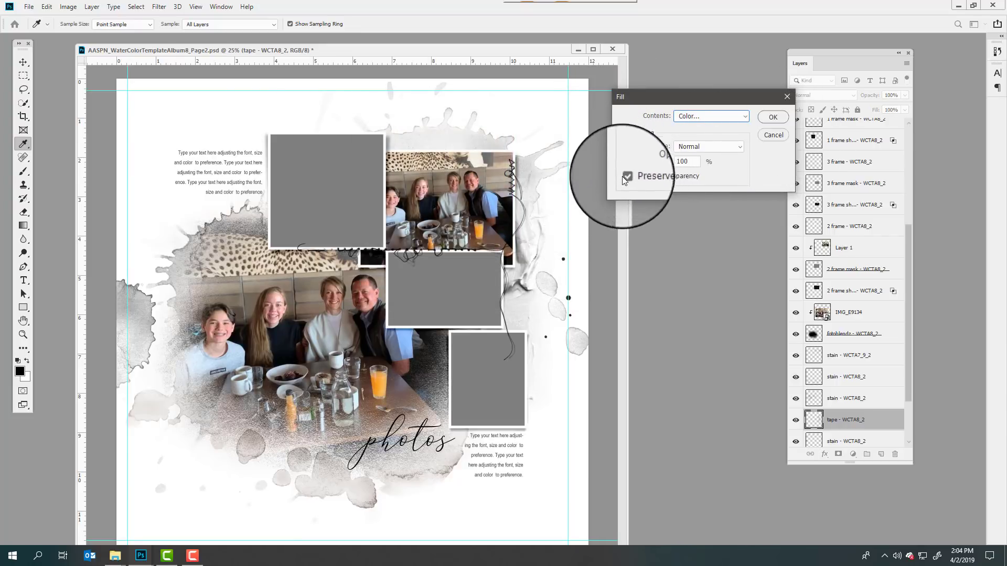
click(773, 117)
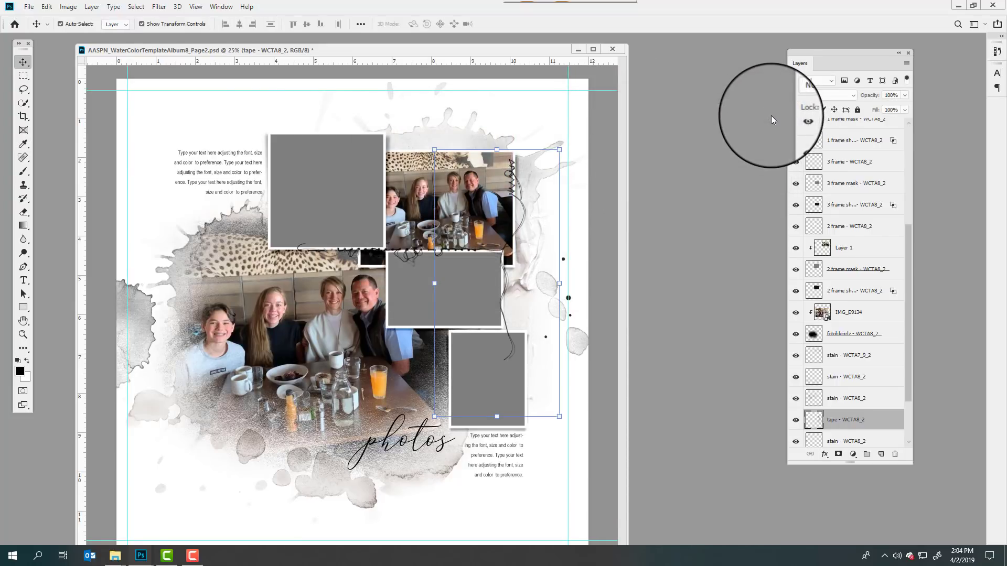
- Set the tape layer's blend mode to Multiply
click(522, 285)
drag(522, 284, 520, 283)
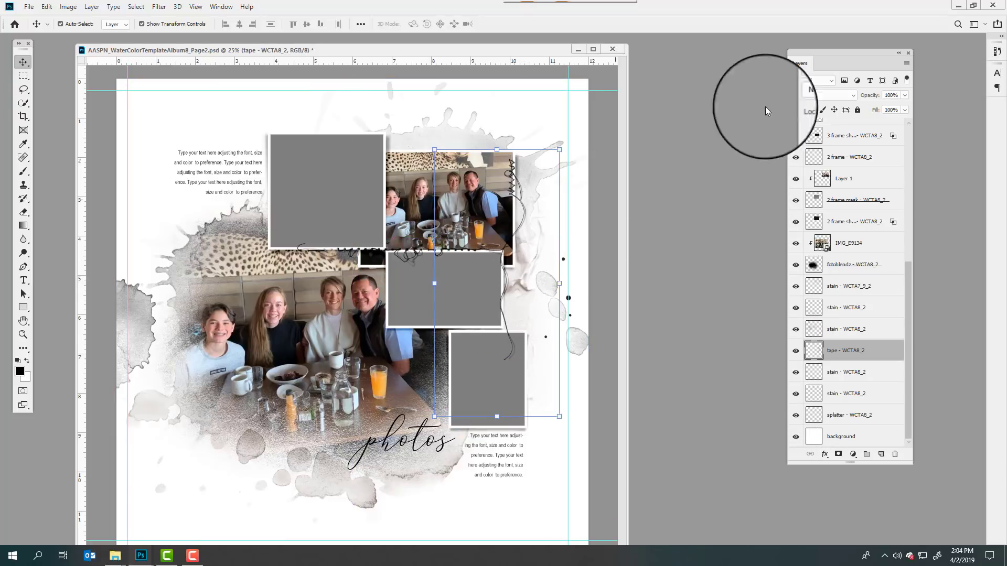
click(834, 95)
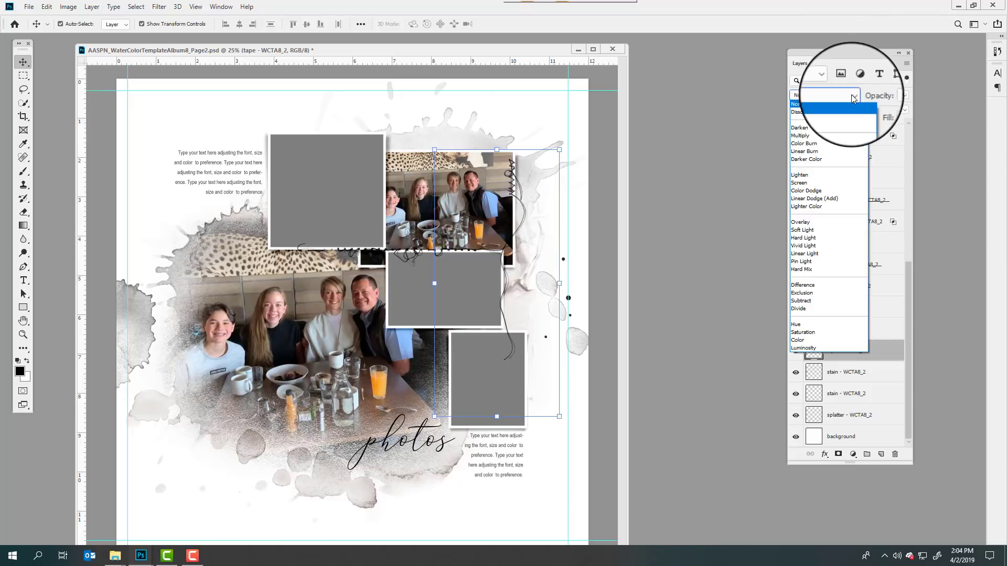
click(804, 137)
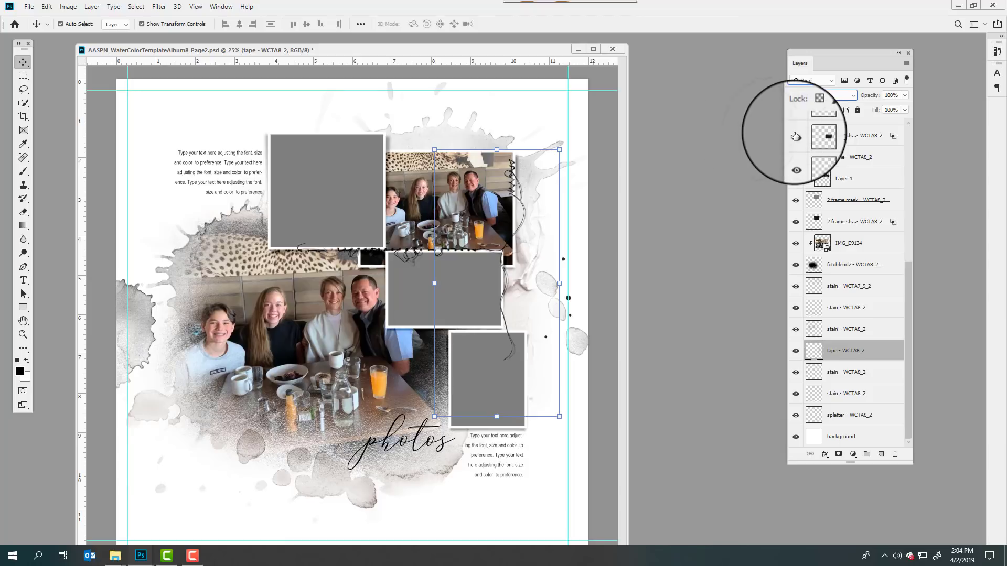
- Select the stain - WCTA7_9_2 layer above the upper photo and fill it with the same #796357, preserving transparency
click(472, 139)
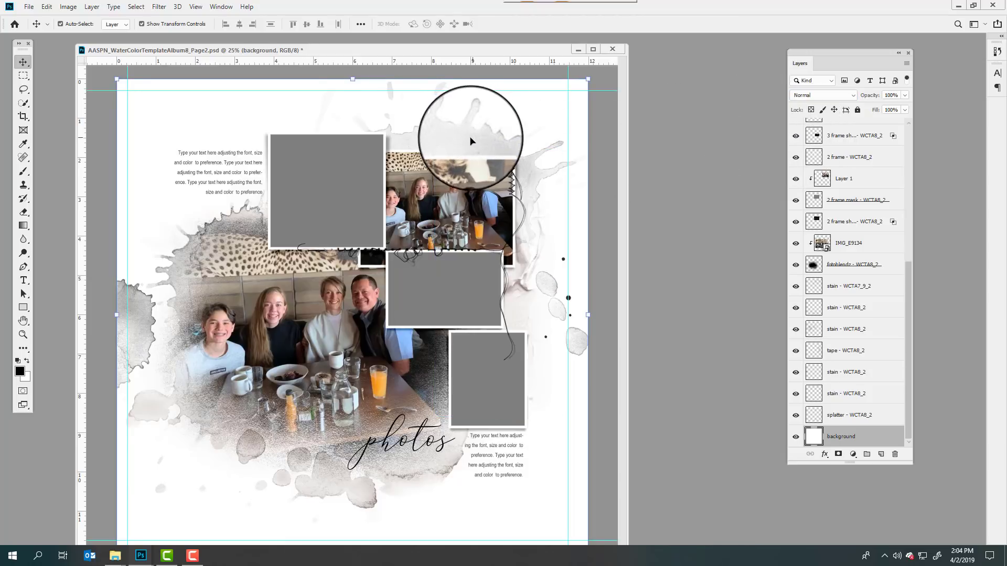
click(500, 141)
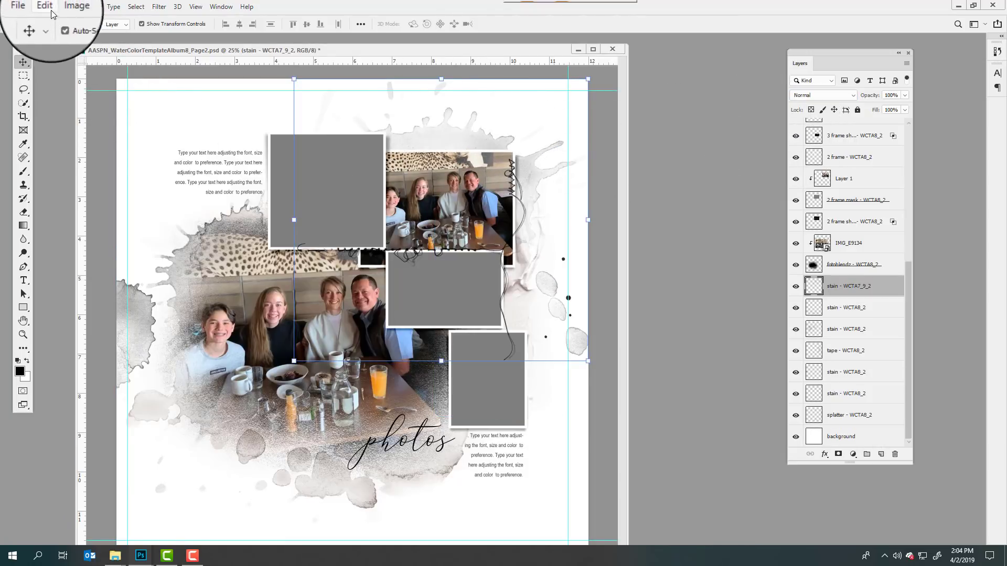
click(47, 6)
click(52, 180)
click(703, 113)
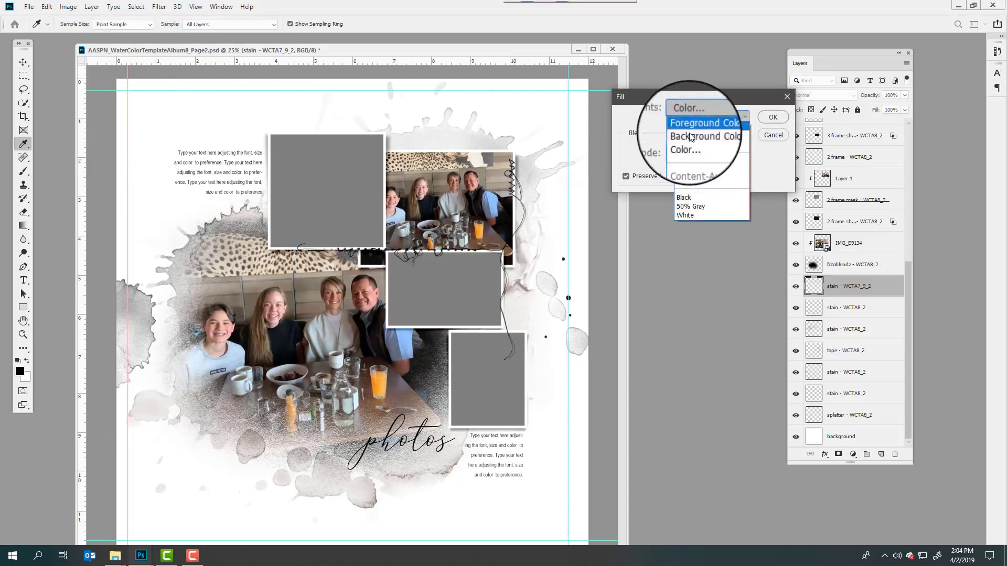
click(687, 146)
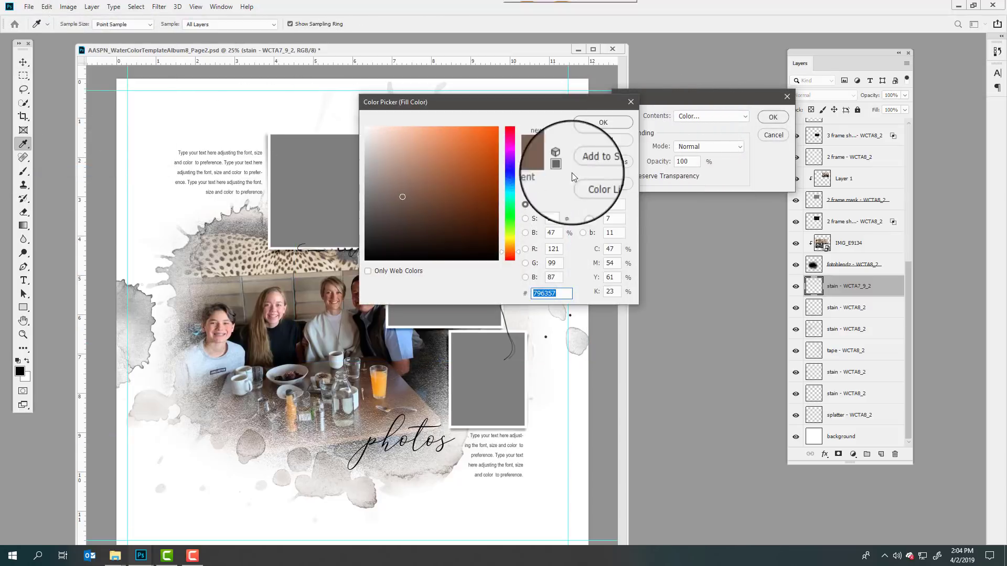
click(603, 123)
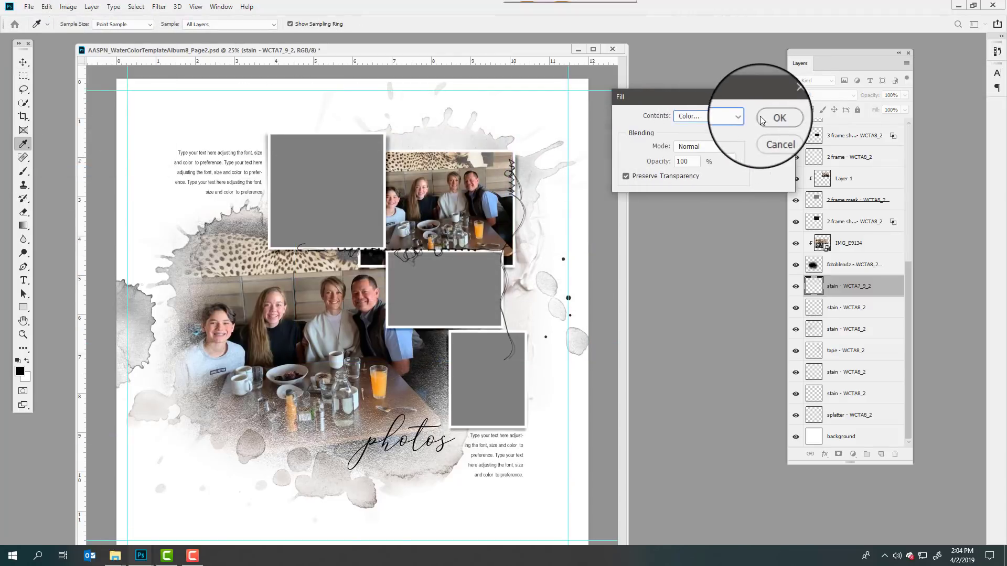
click(762, 119)
key(v)
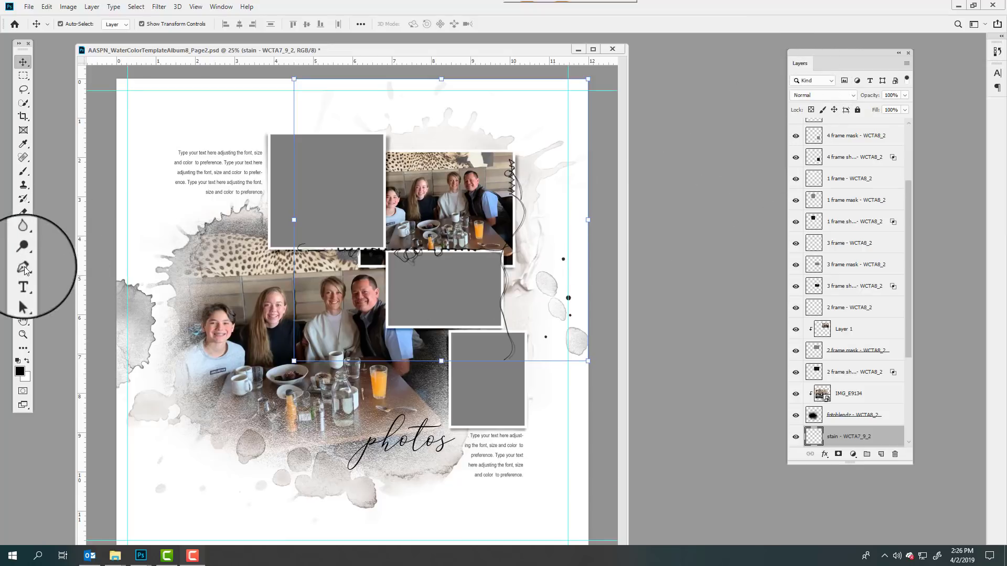
- Replace all placeholder text in textbox 1, beside the upper-left frame, with random sample letters using the Type tool
click(23, 282)
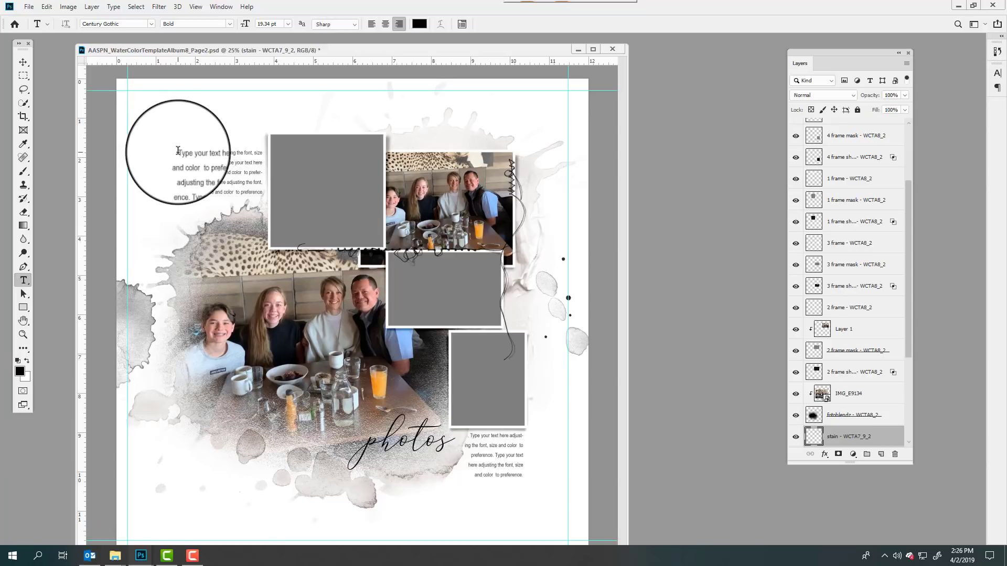
drag(177, 150, 297, 217)
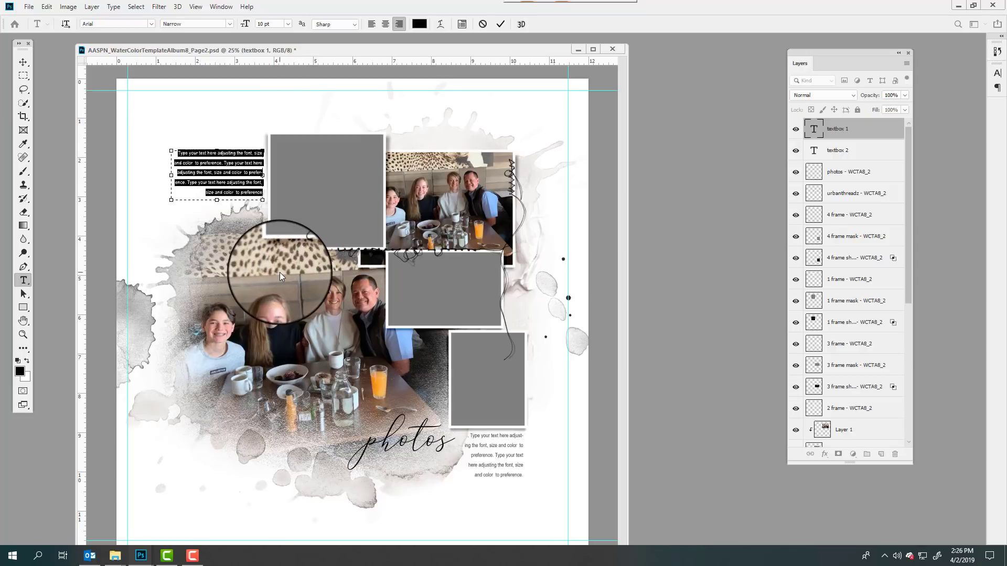
text(bfdglkfgj)
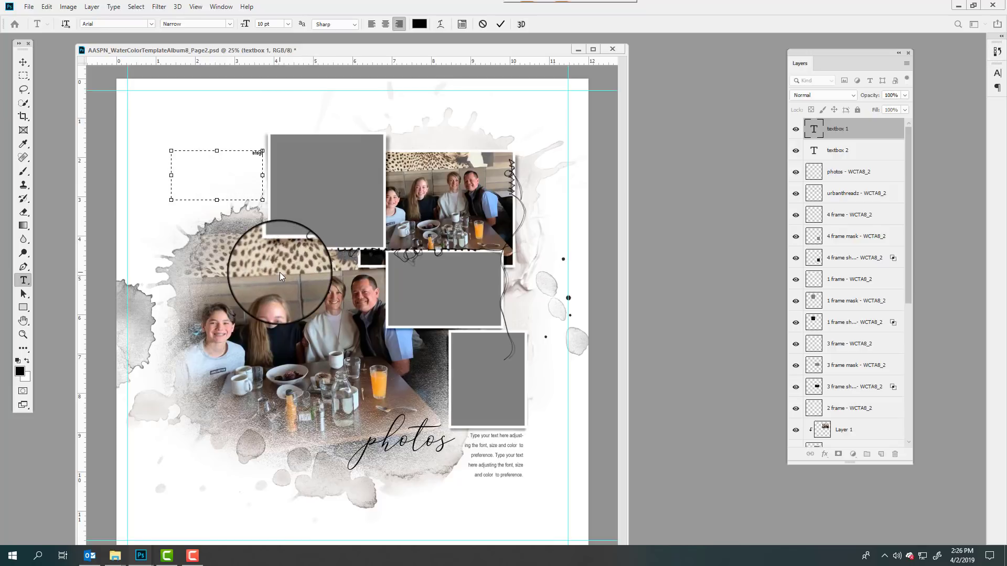
text(lkfglfdglgfgk)
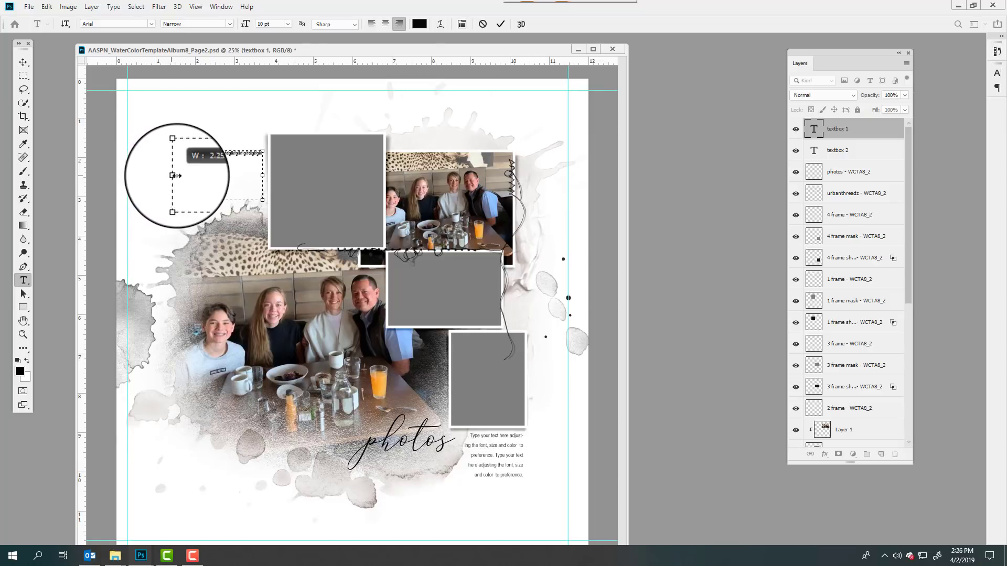
- Raise textbox 1's upper edge, resize it to about 1.82 in tall, narrow it from the left side, and commit the text
drag(200, 175, 233, 131)
drag(193, 167, 156, 171)
mouse_move(209, 200)
mouse_down()
mouse_move(214, 172)
mouse_move(213, 203)
mouse_up()
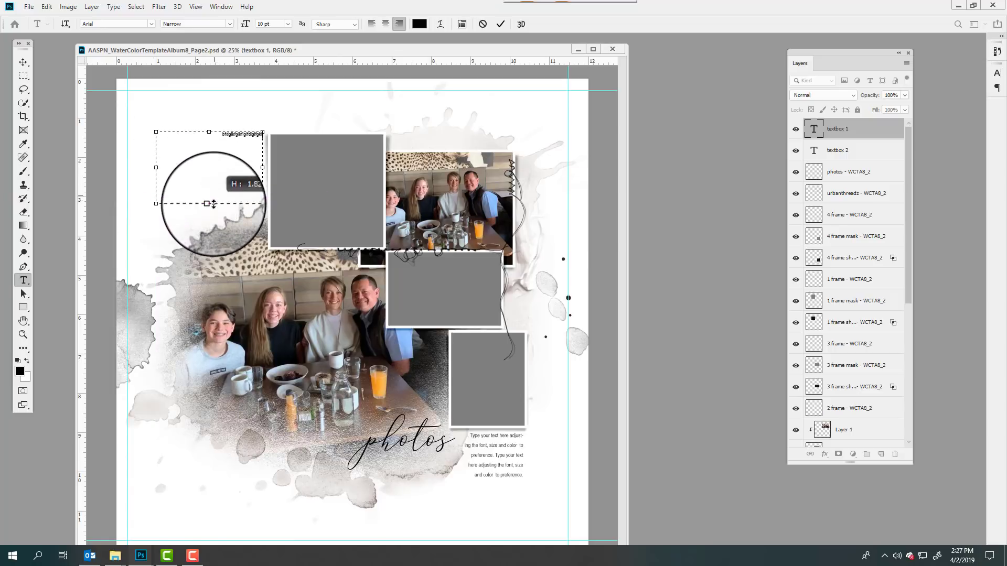
drag(156, 168, 194, 171)
click(502, 23)
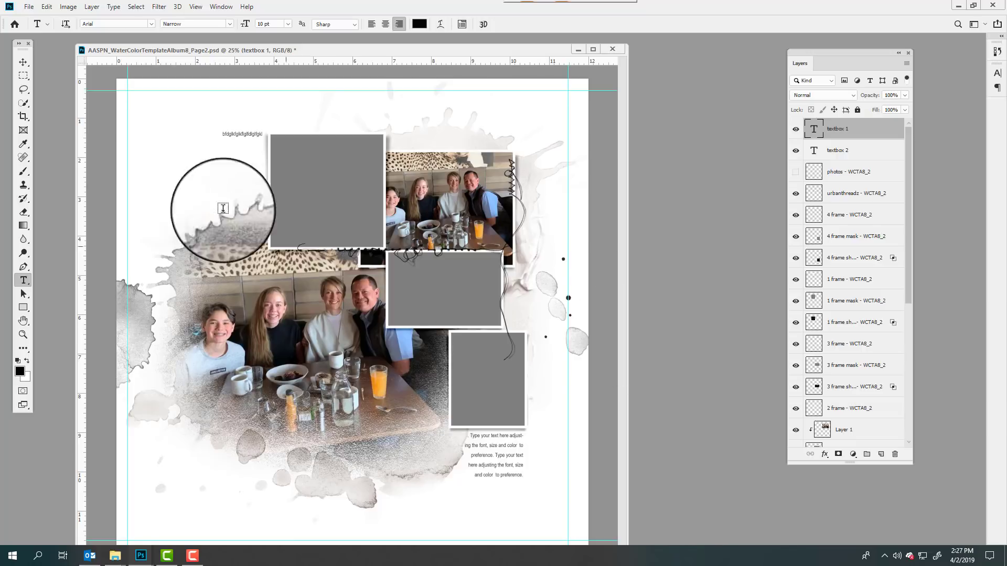
click(34, 10)
click(58, 123)
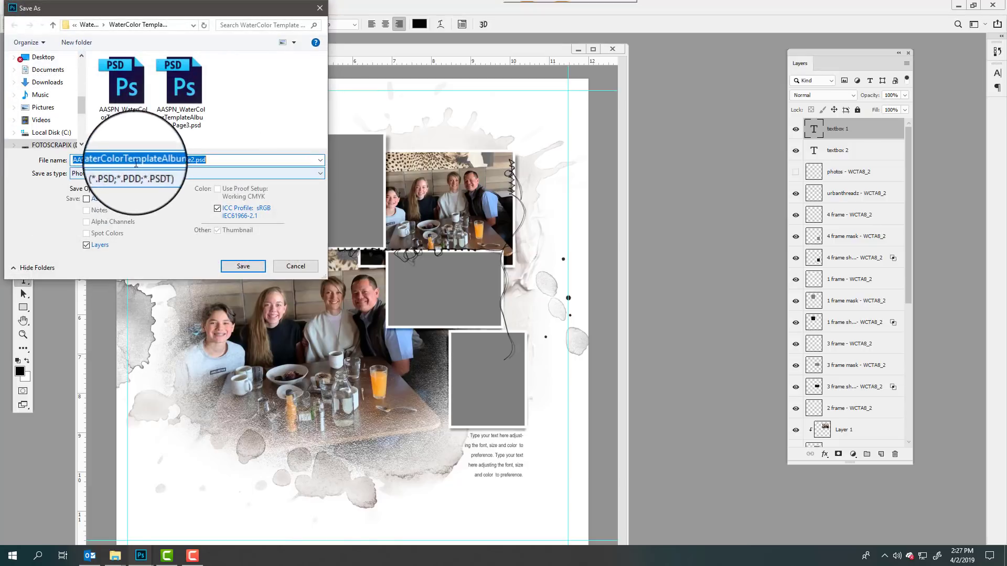
click(201, 172)
click(136, 254)
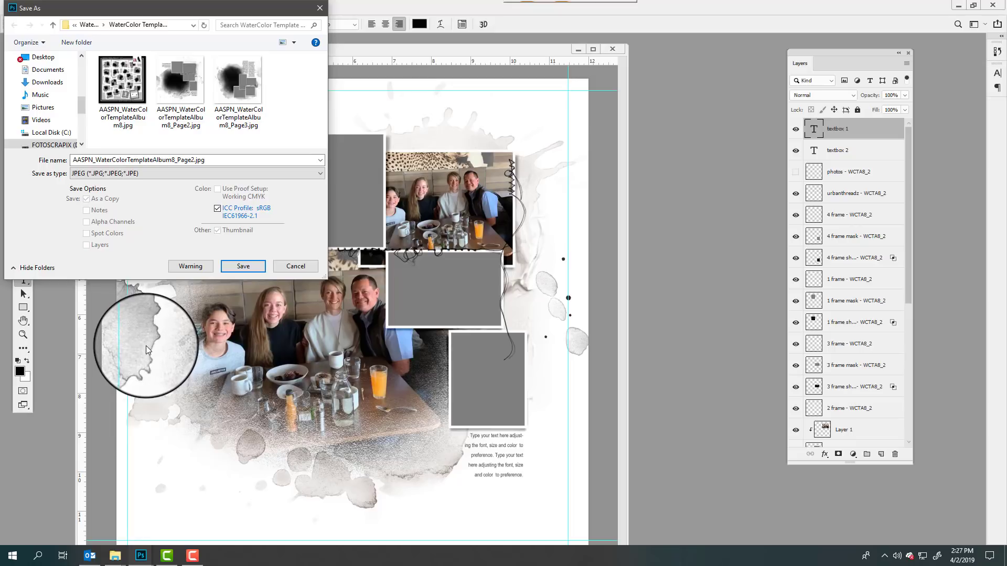
click(298, 267)
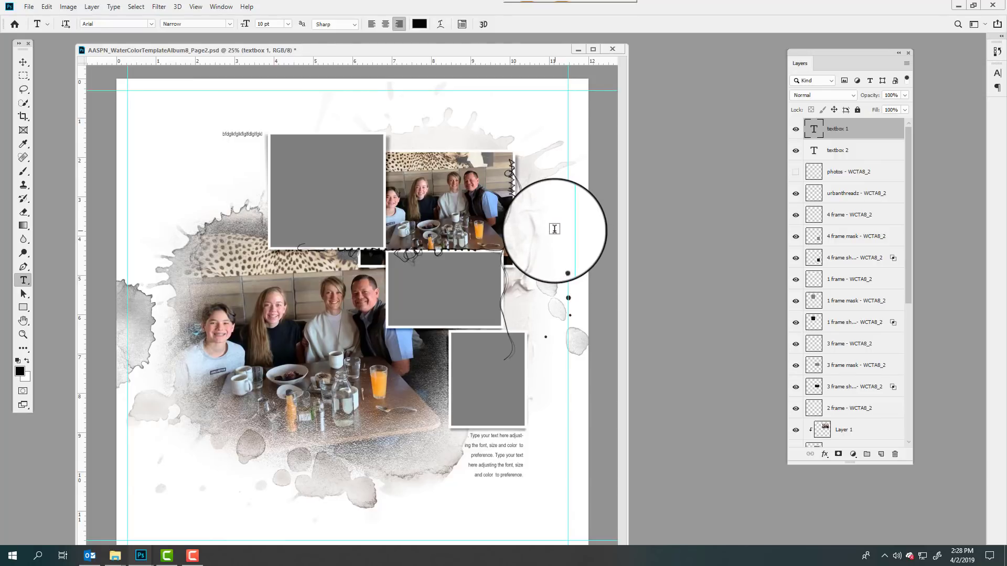
- Minimize the page document, open still life.psd from the Layouts folder without resolving its missing fonts, and float its window
click(578, 49)
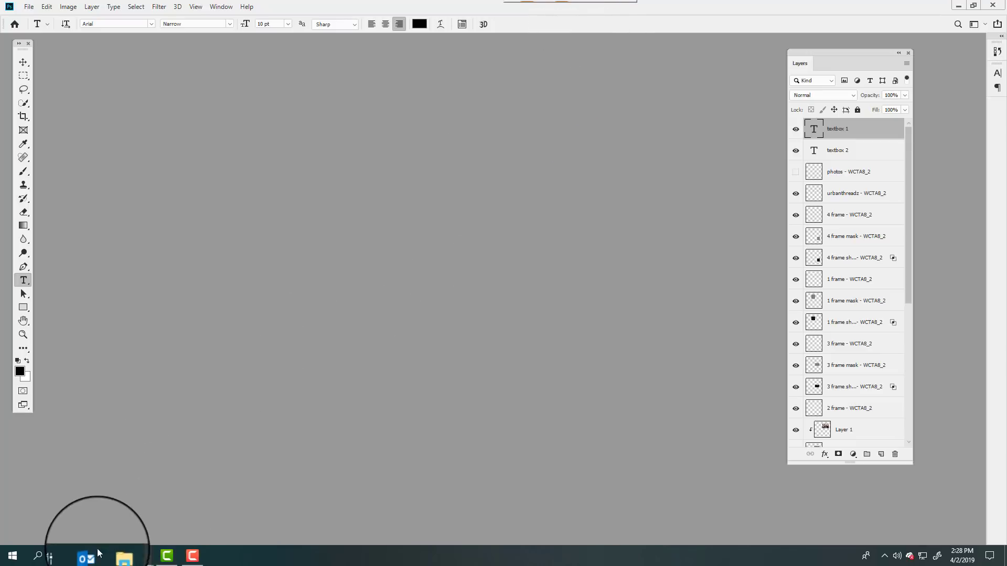
click(137, 504)
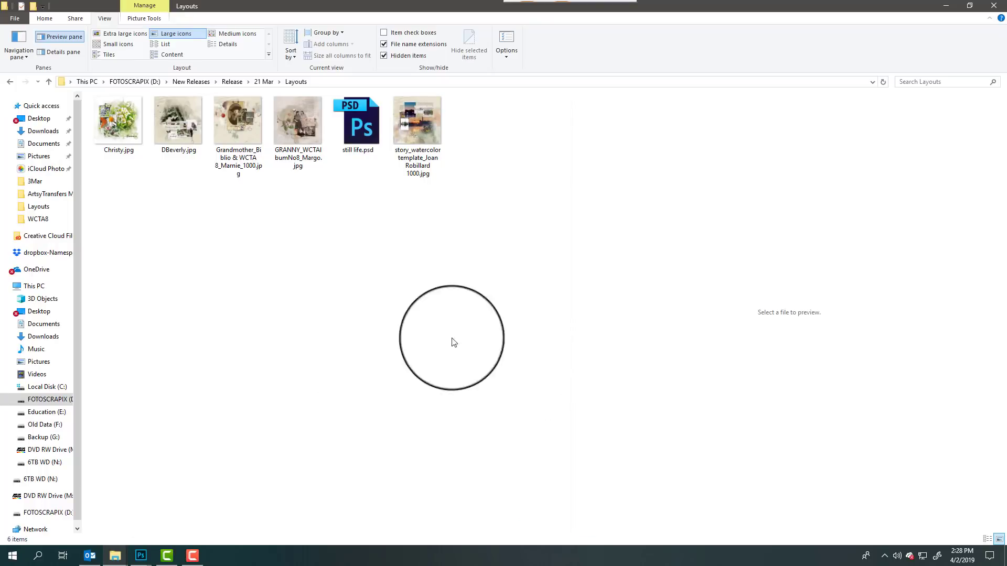
drag(358, 125, 278, 240)
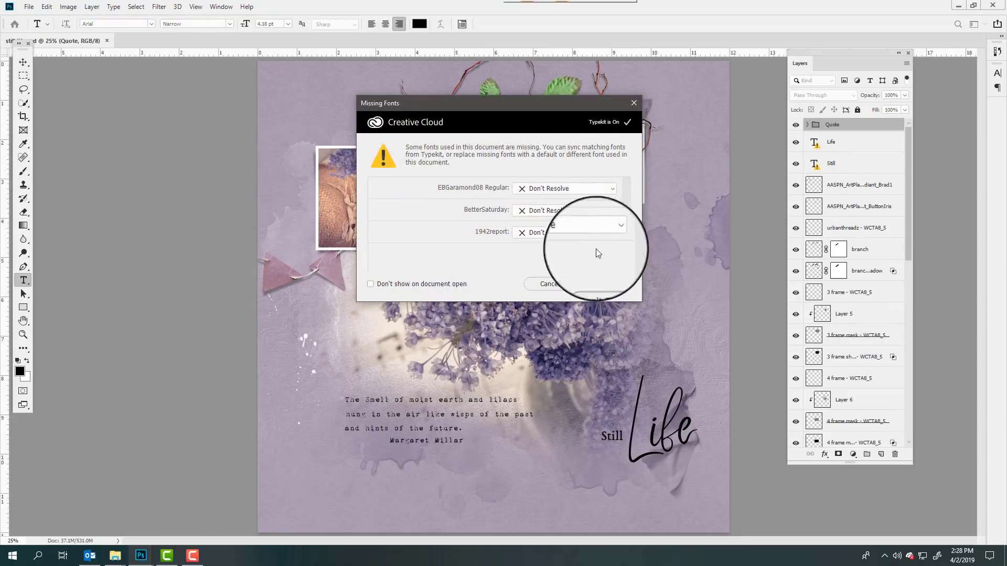
click(595, 287)
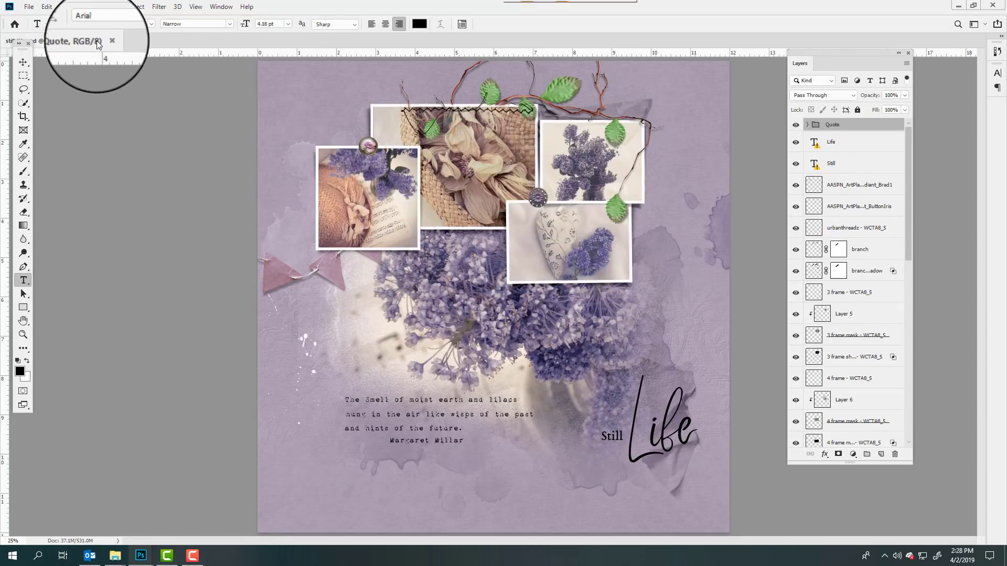
drag(97, 40, 366, 50)
- Briefly hide the solid paper layer at the bottom of the layer stack to examine the layout without its background
drag(908, 258, 915, 436)
double_click(847, 437)
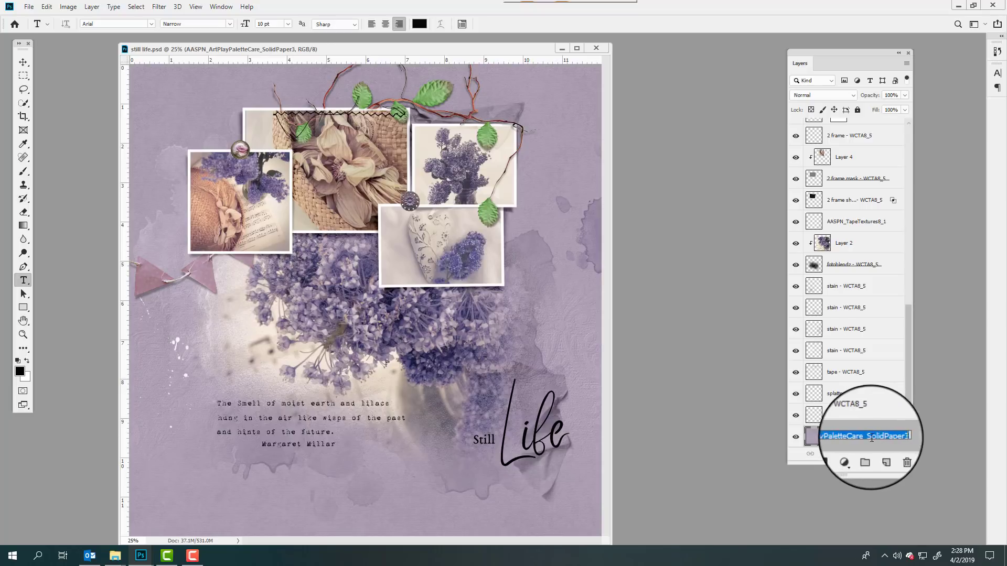
click(797, 436)
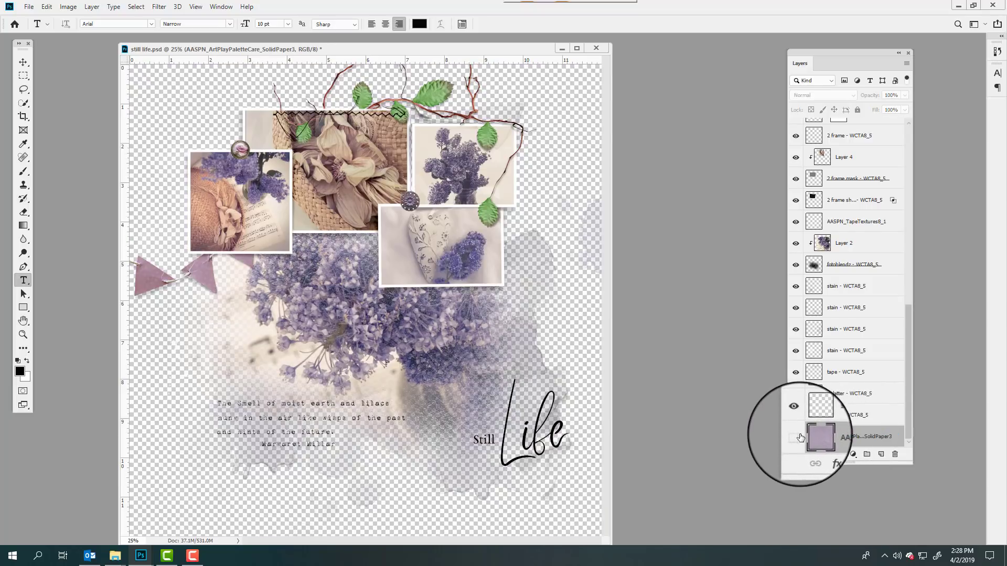
click(796, 437)
- Add a new layer directly above the solid paper, fill it with White with Preserve Transparency off, and hide that layer
click(881, 454)
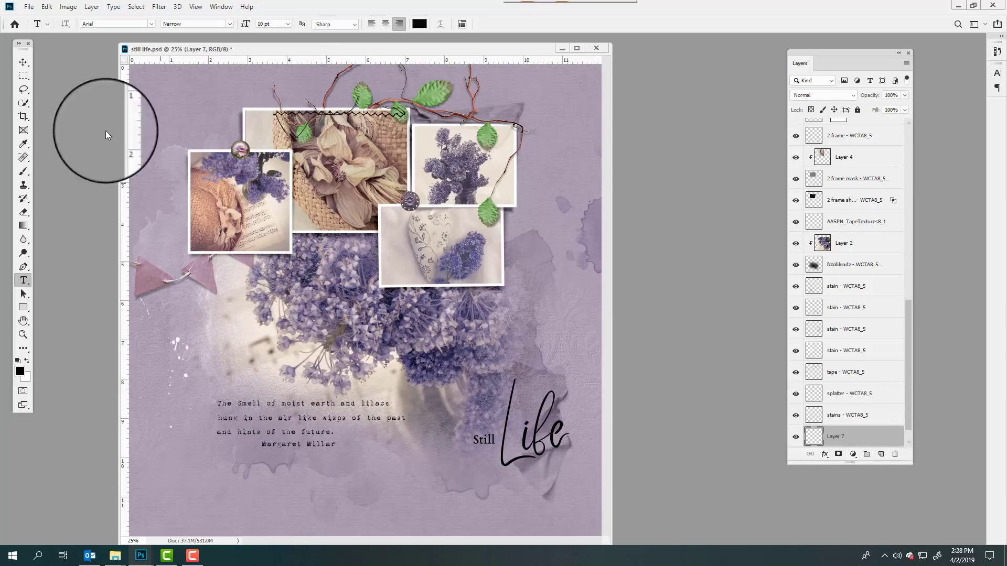
click(46, 6)
click(47, 166)
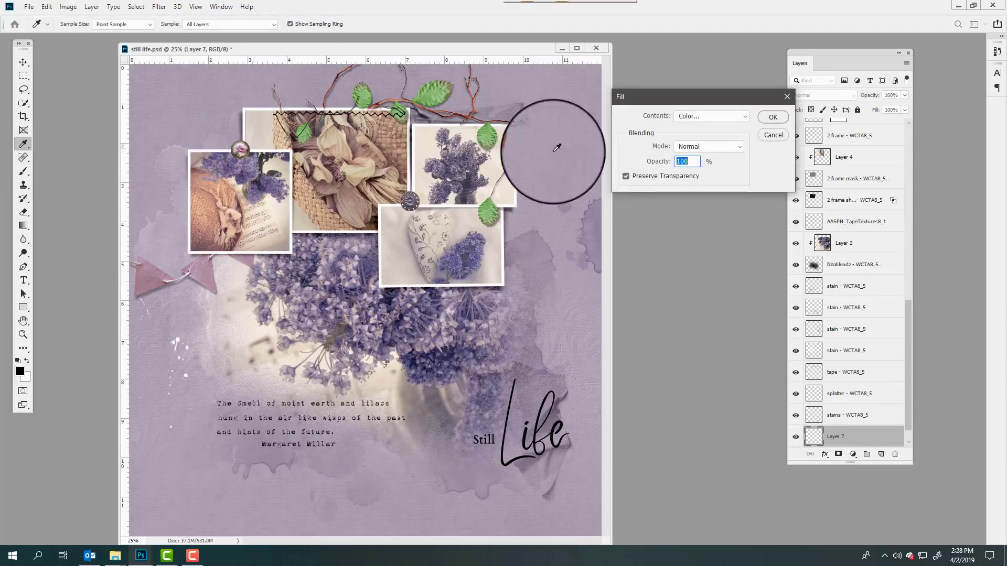
click(625, 176)
click(724, 116)
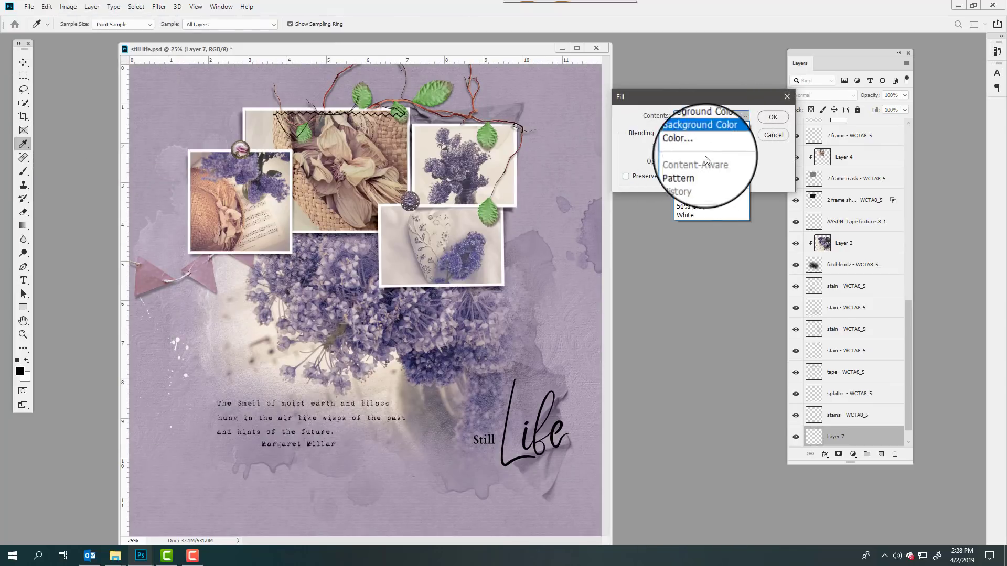
click(697, 206)
click(772, 117)
key(t)
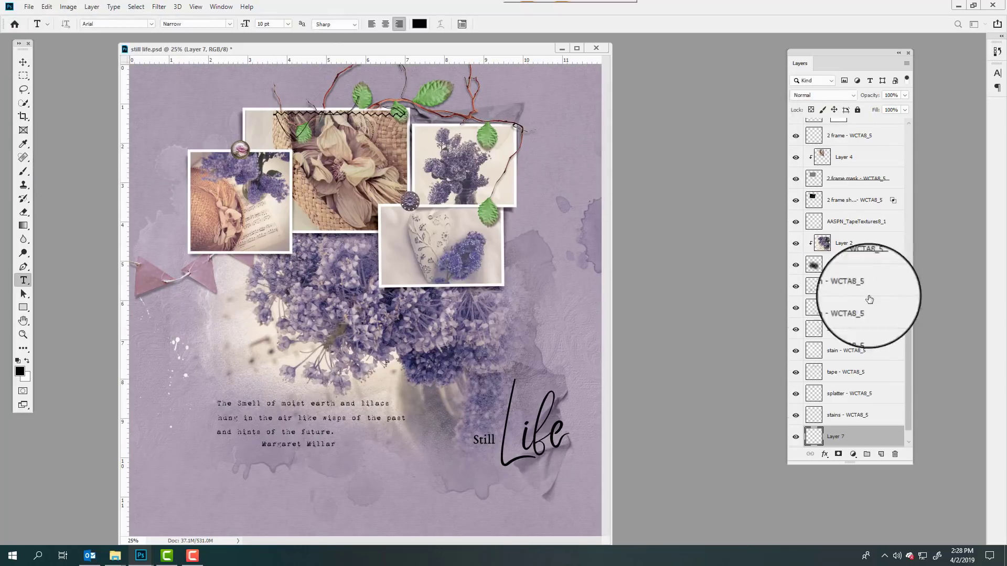
scroll(908, 378, down, 2)
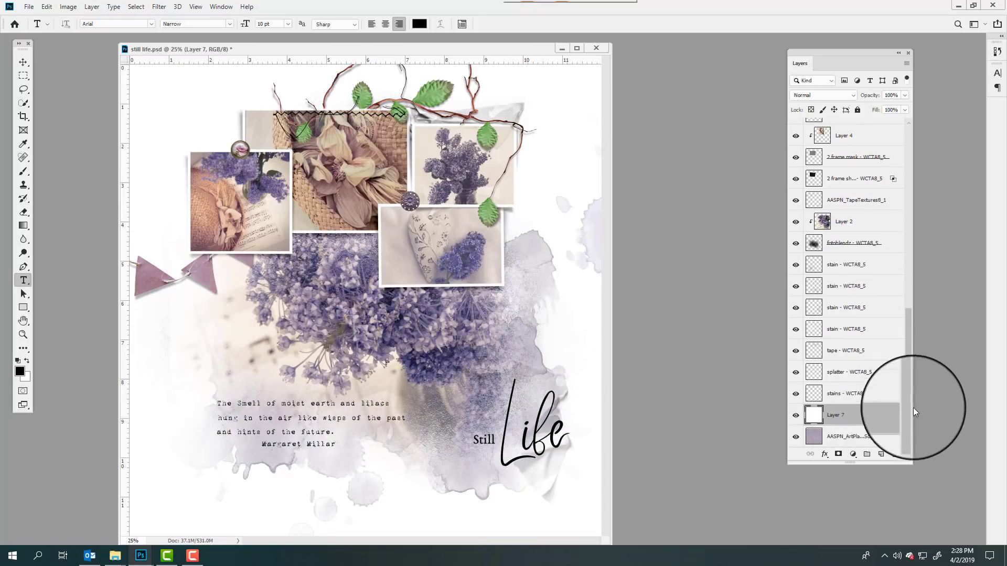
click(795, 417)
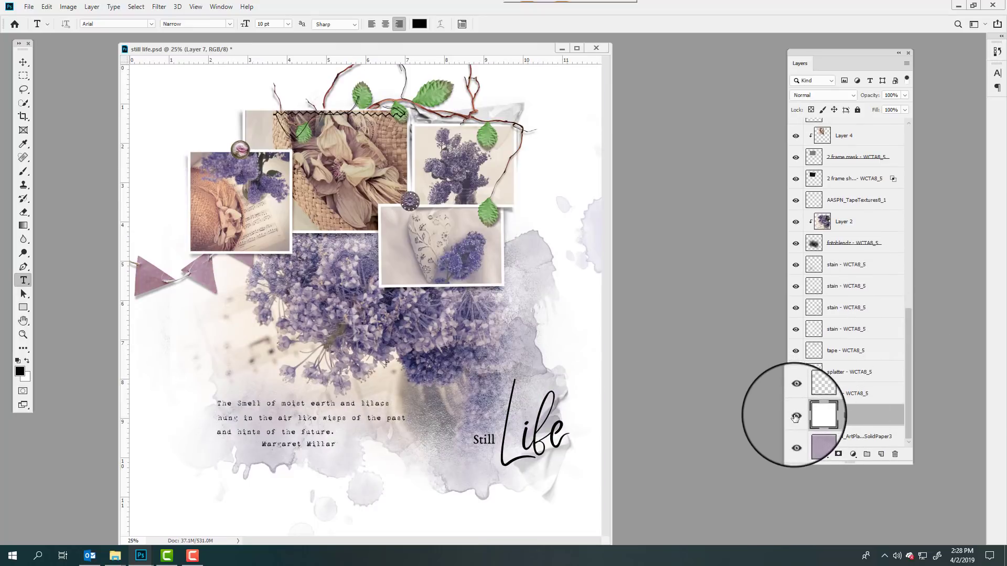
click(796, 417)
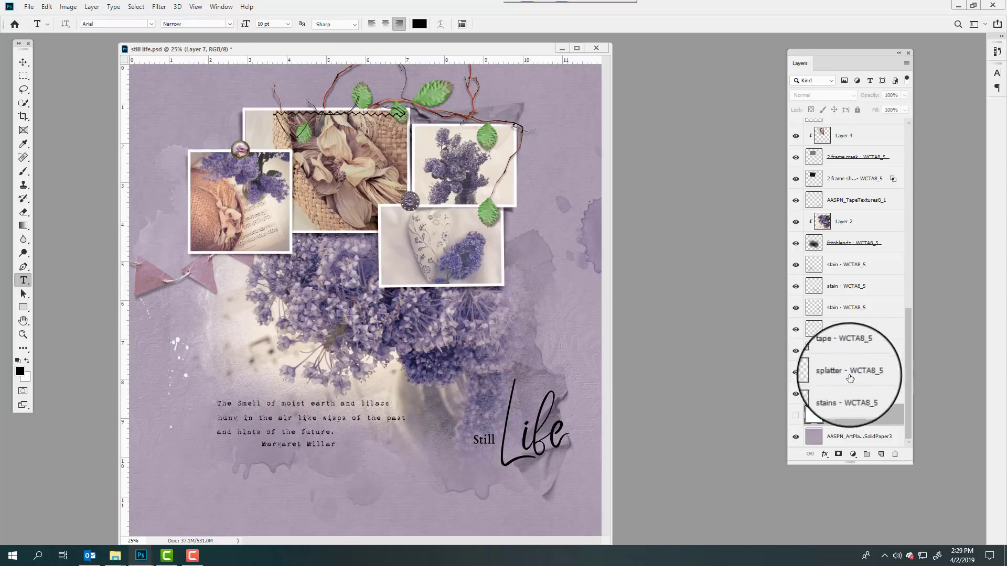
- Check the blend mode and opacity of the stains and stain layers, toggling the lowest stain layer to see its effect
click(796, 395)
click(814, 396)
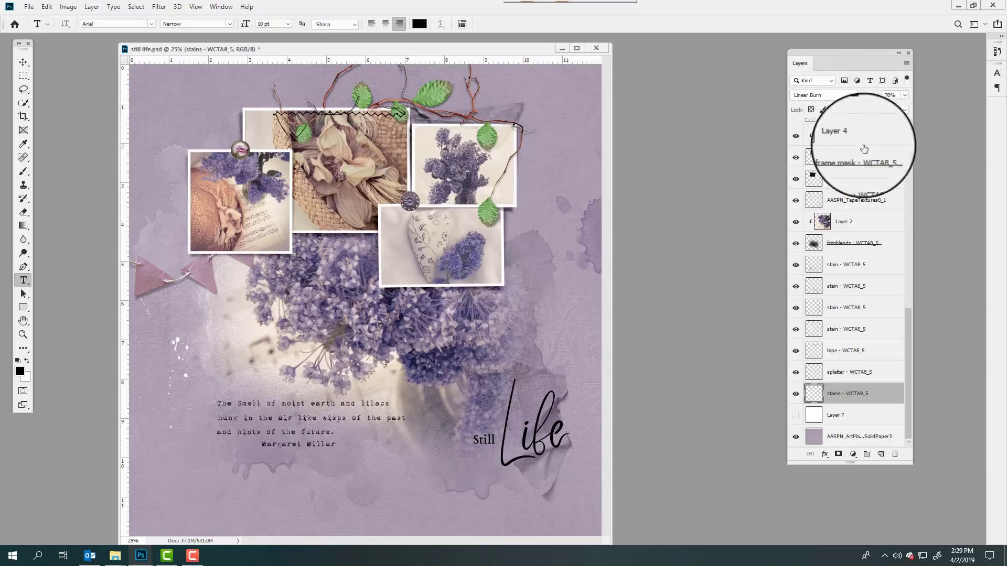
click(834, 308)
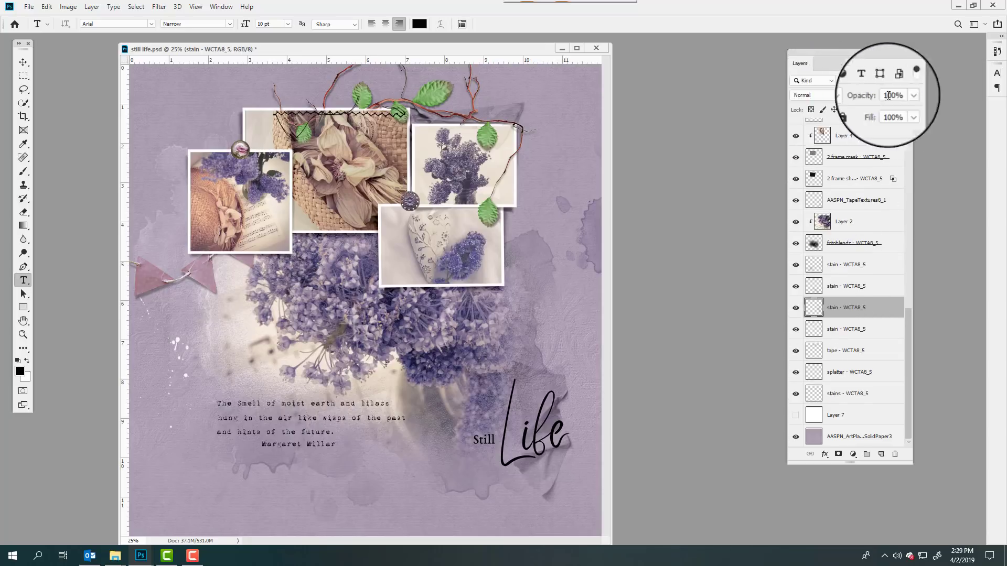
click(803, 326)
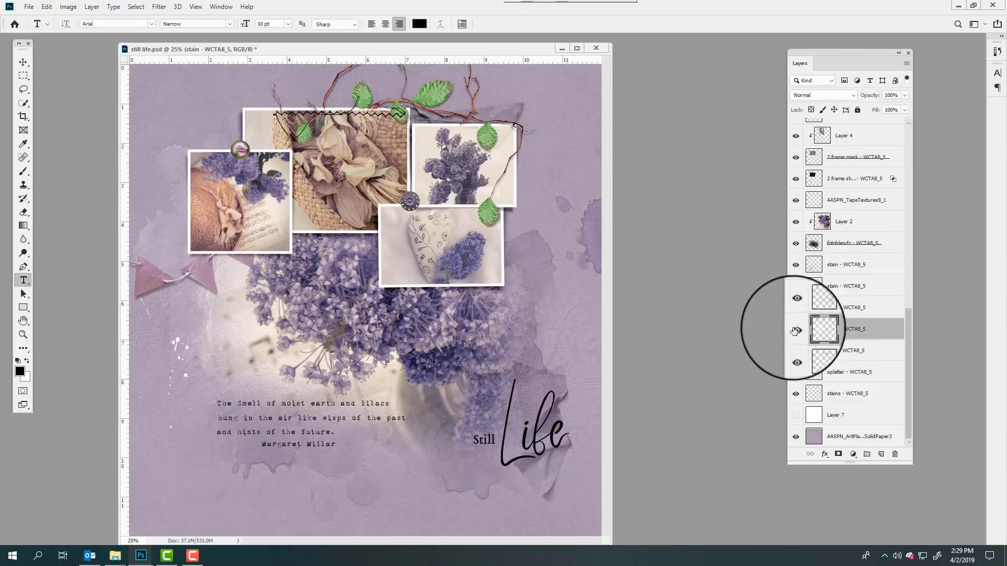
click(796, 330)
click(797, 331)
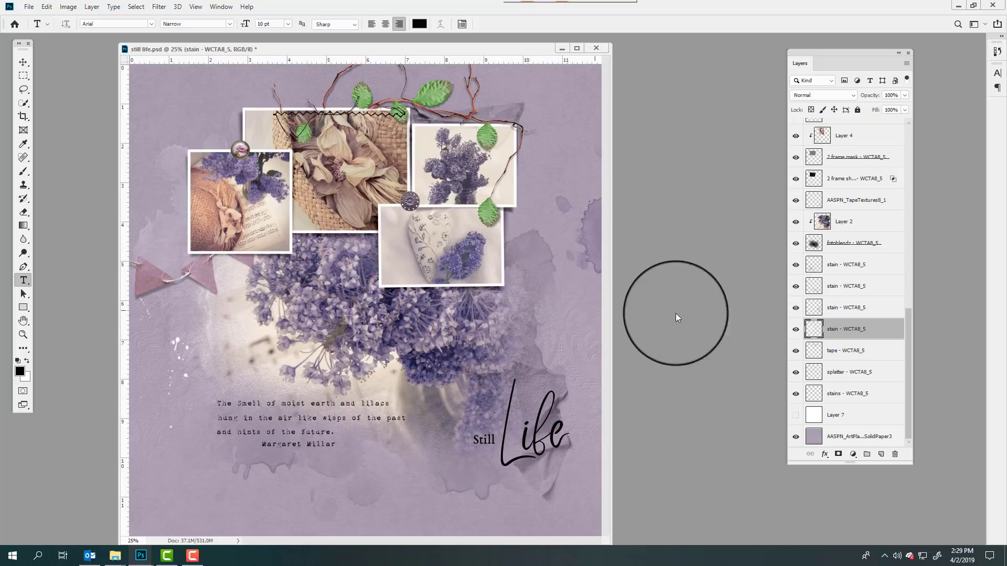
- Move the word Life about 1.2 in left off the tape, and shift the tape texture slightly up and to the right
click(23, 61)
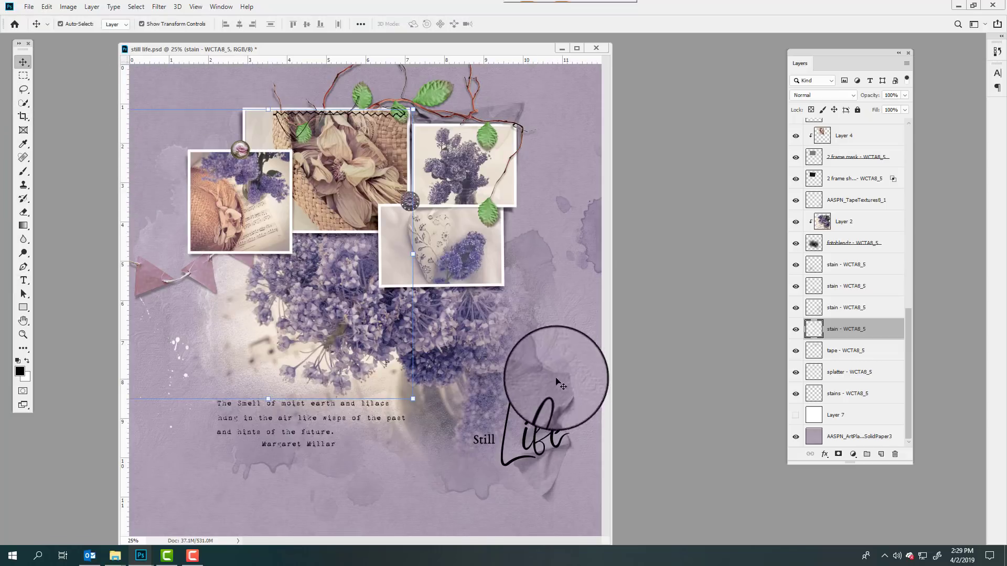
drag(555, 407, 513, 411)
drag(552, 420, 562, 401)
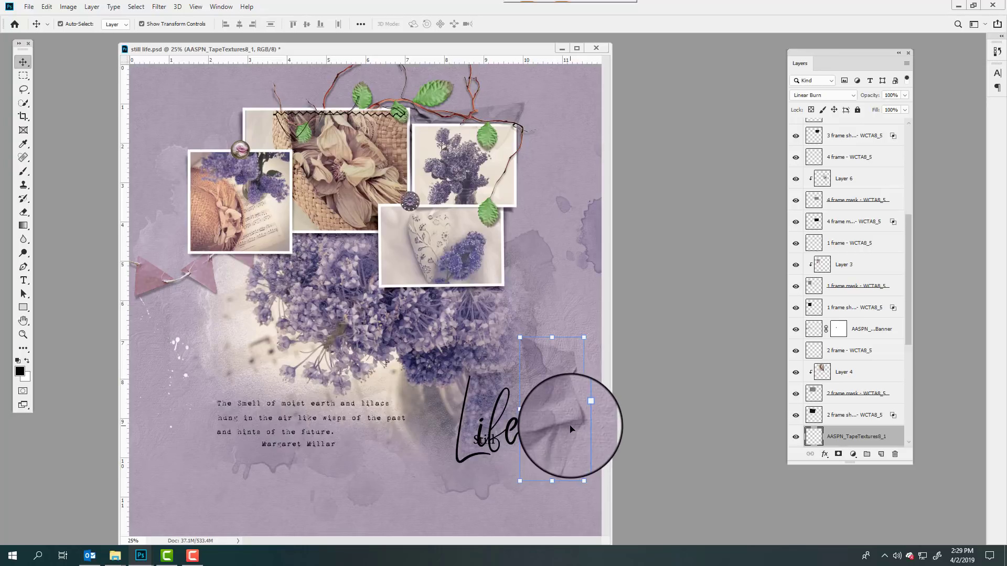
- Switch the AASPN_TapeTextures8_1 layer to Normal, nudge the tape slightly to the left, and return its blend mode to Linear Burn
click(810, 96)
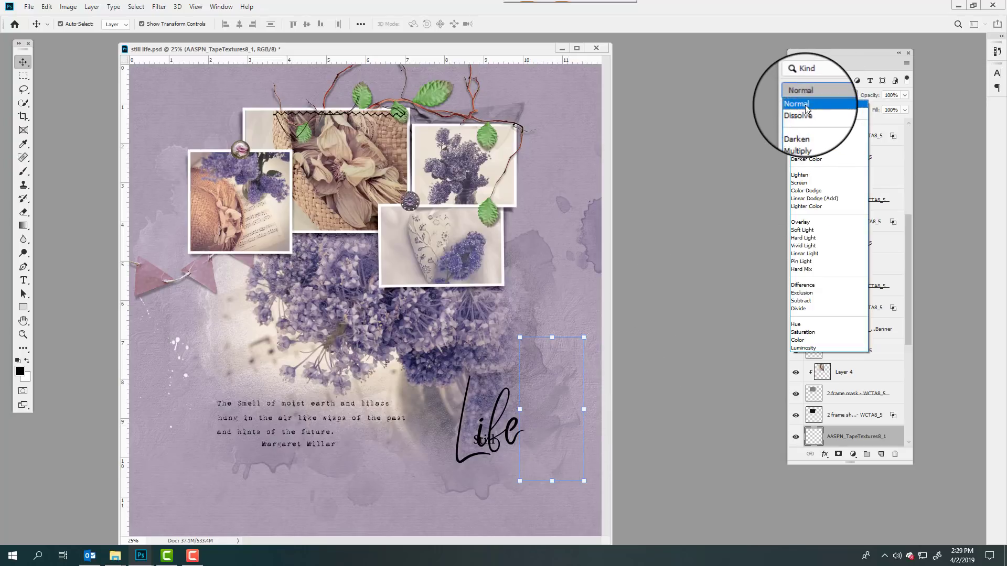
click(806, 103)
mouse_move(571, 418)
mouse_down()
mouse_move(578, 399)
mouse_move(594, 392)
mouse_move(571, 414)
mouse_move(569, 452)
mouse_move(569, 427)
mouse_up()
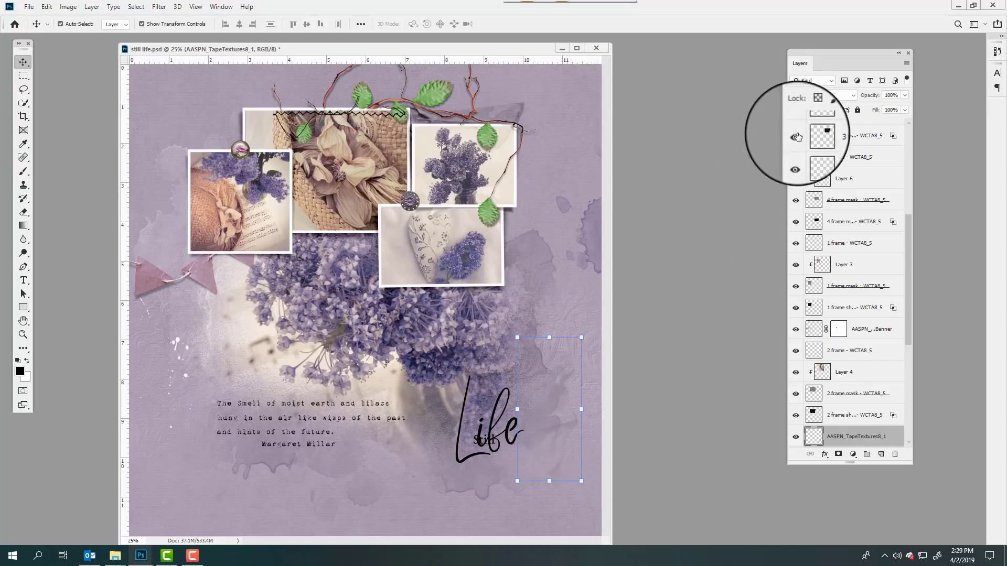
click(816, 98)
click(818, 153)
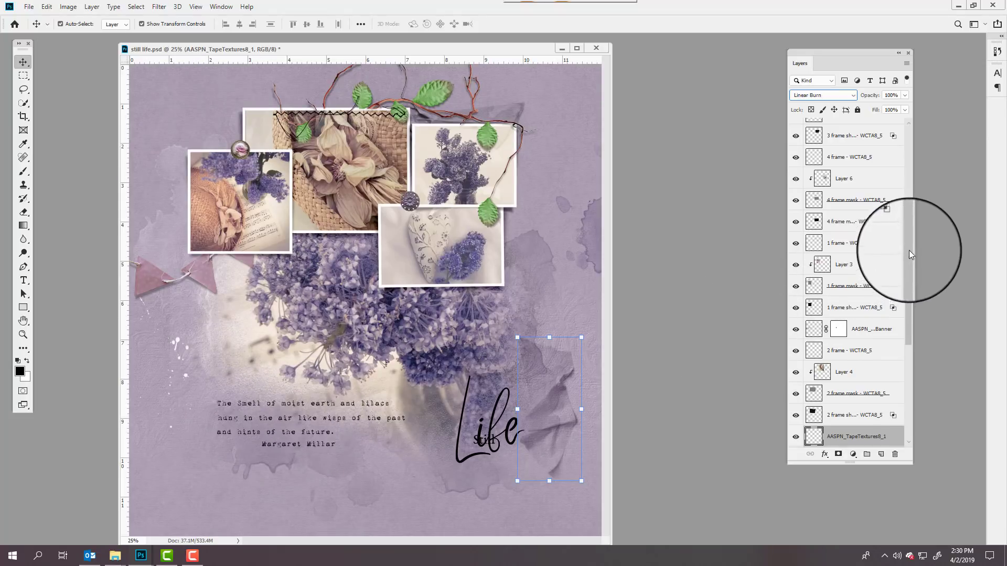
- Toggle the Life text layer off and on to examine the layout without it
drag(911, 252, 939, 162)
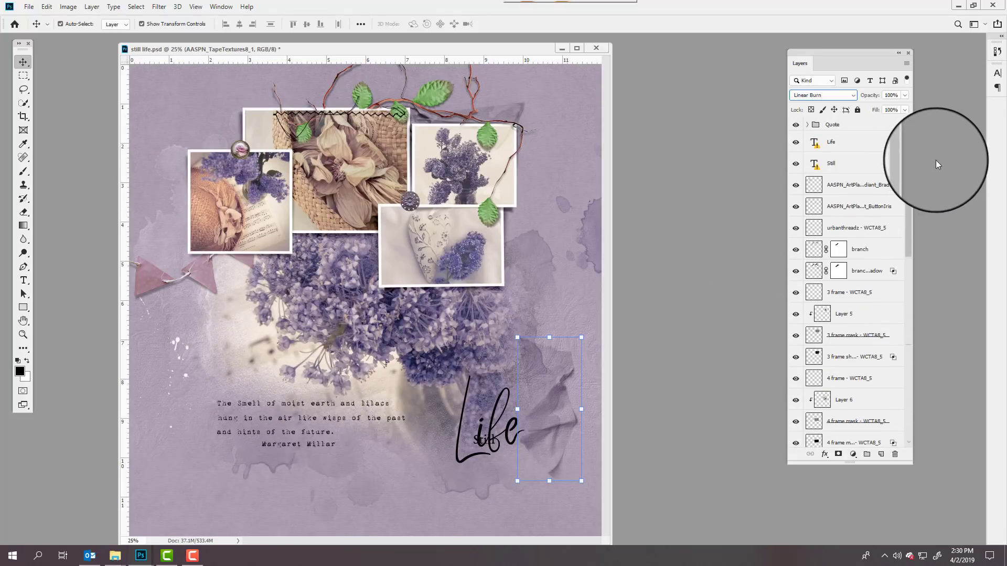
click(797, 143)
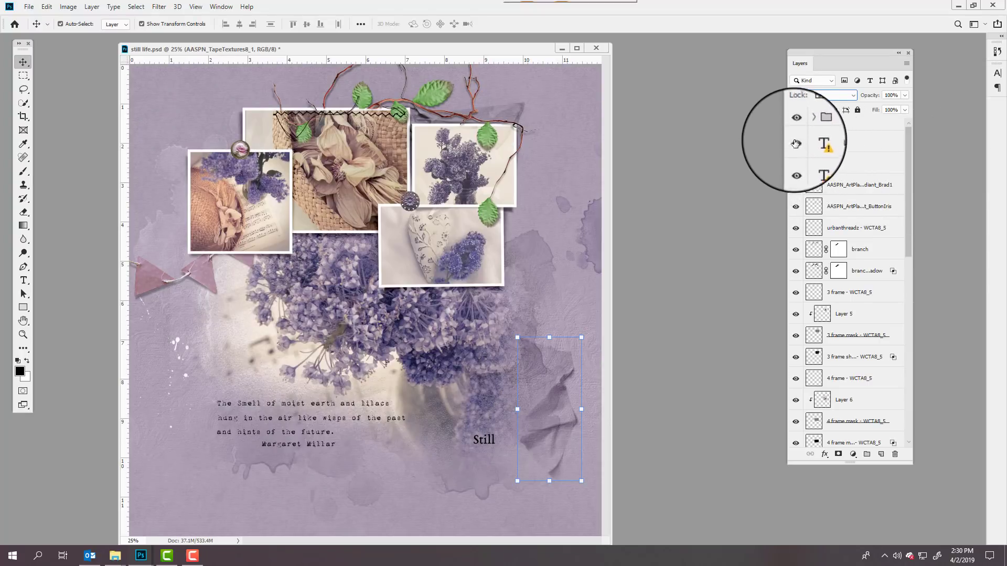
click(796, 143)
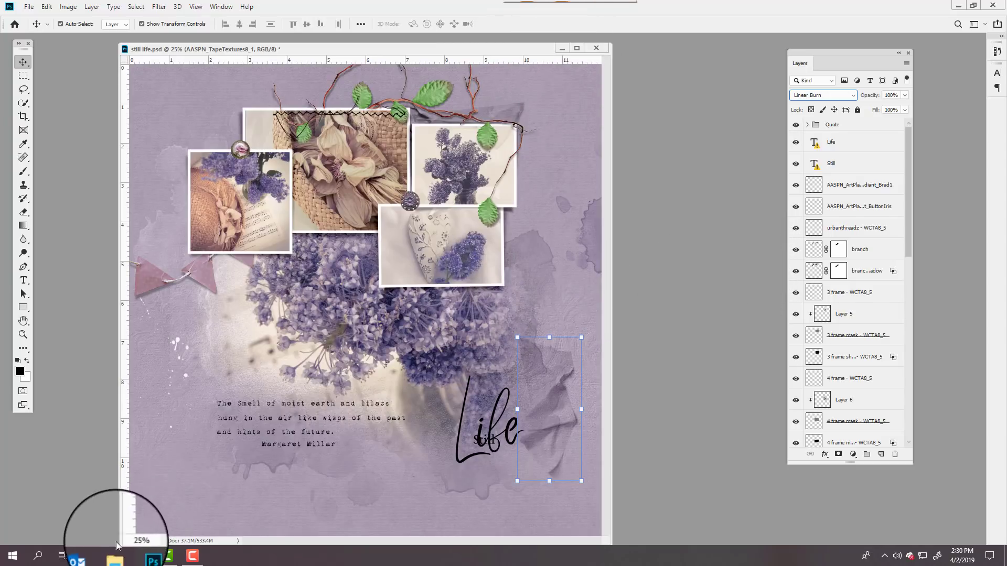
- Switch to the Layouts folder in File Explorer and preview each JPEG sample layout, from the spring flowers page to the mill story page
mouse_move(115, 556)
click(142, 517)
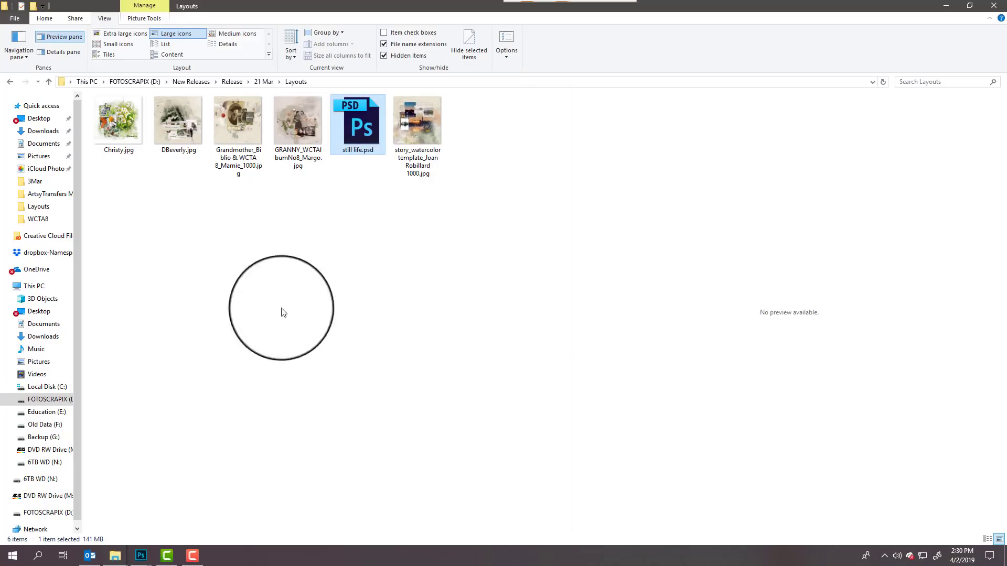
click(129, 125)
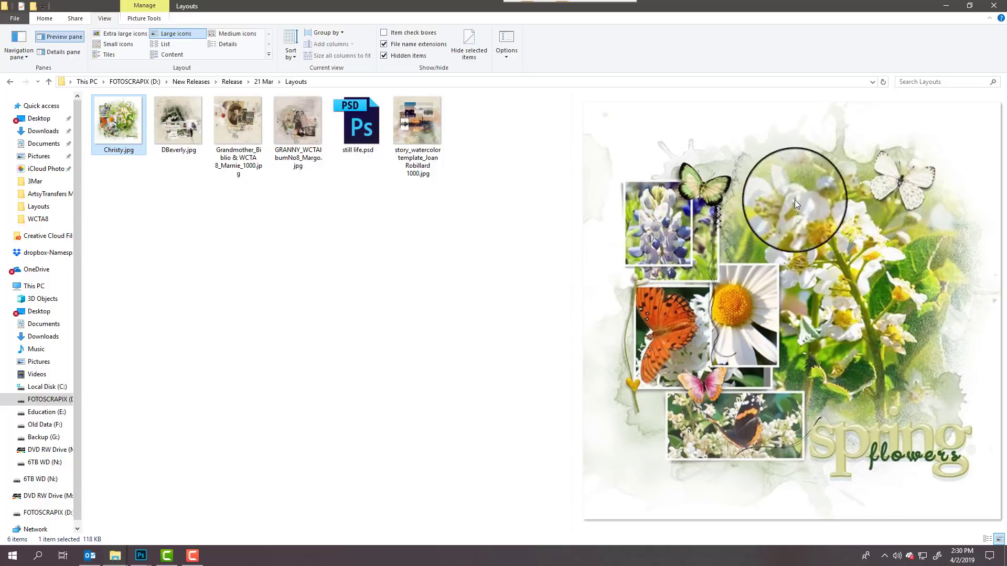
click(181, 118)
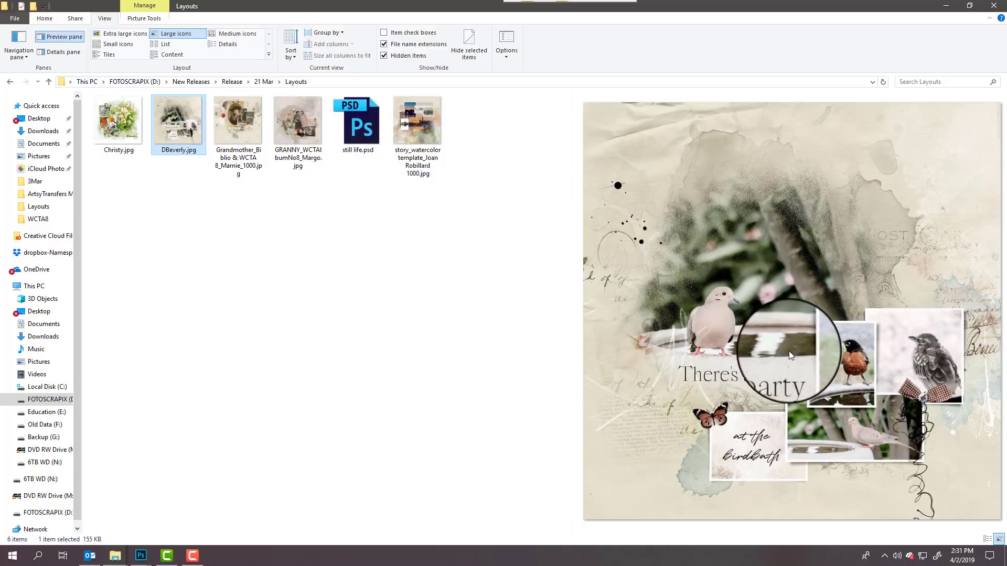
click(251, 128)
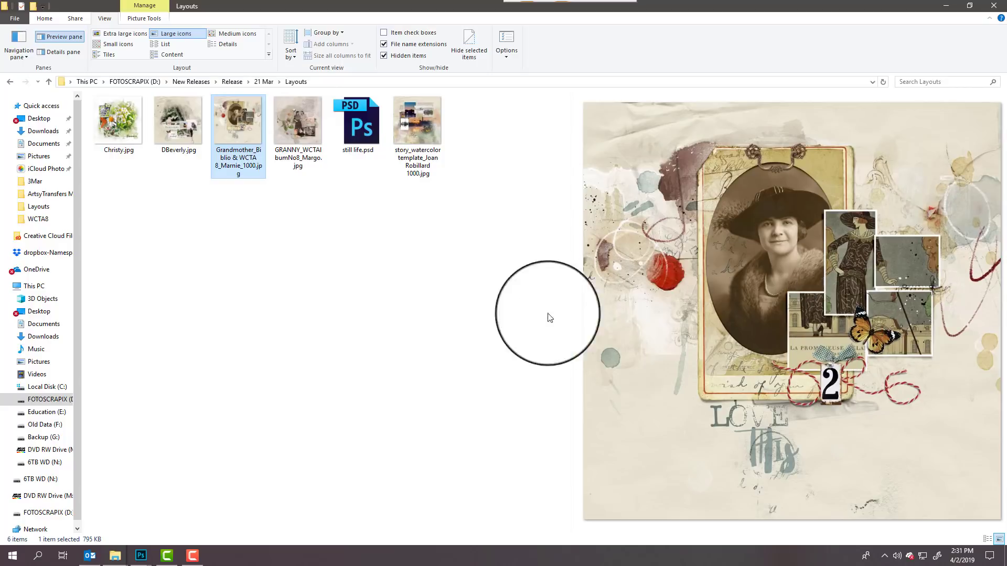
click(309, 130)
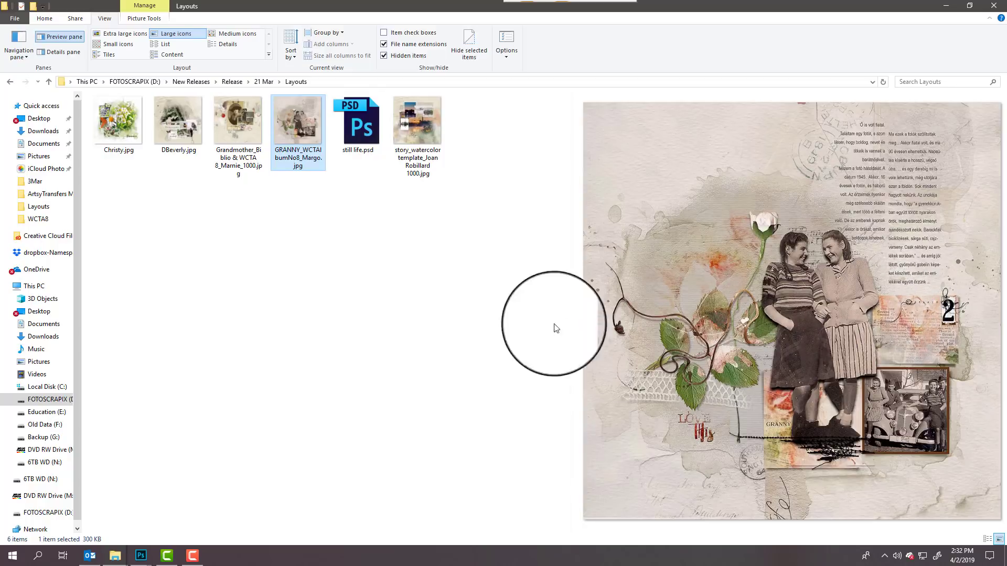
click(425, 135)
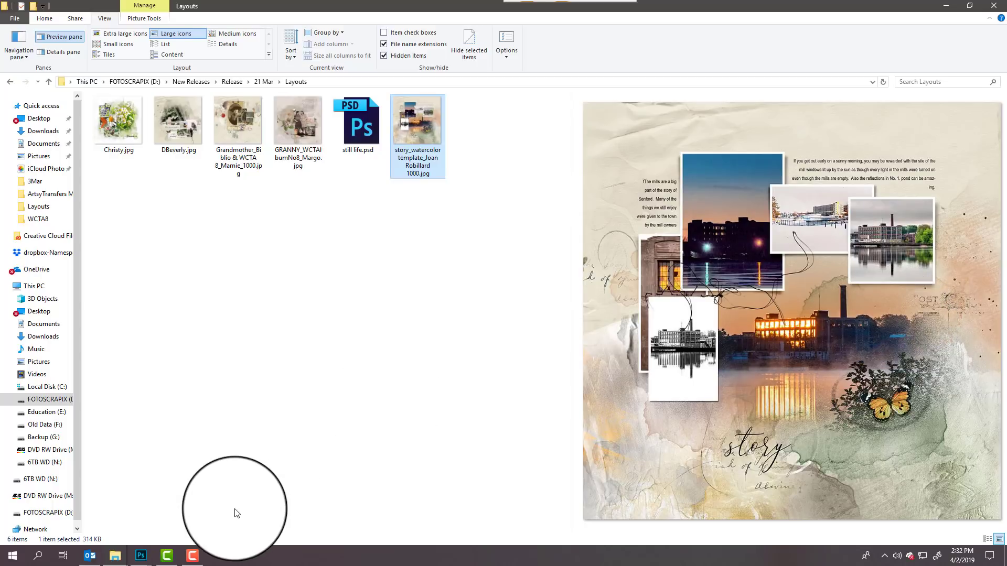
- Switch back to the AASPN_WaterColorTemplateAlbum8_Page2.psd document in Photoshop
mouse_move(140, 557)
click(165, 530)
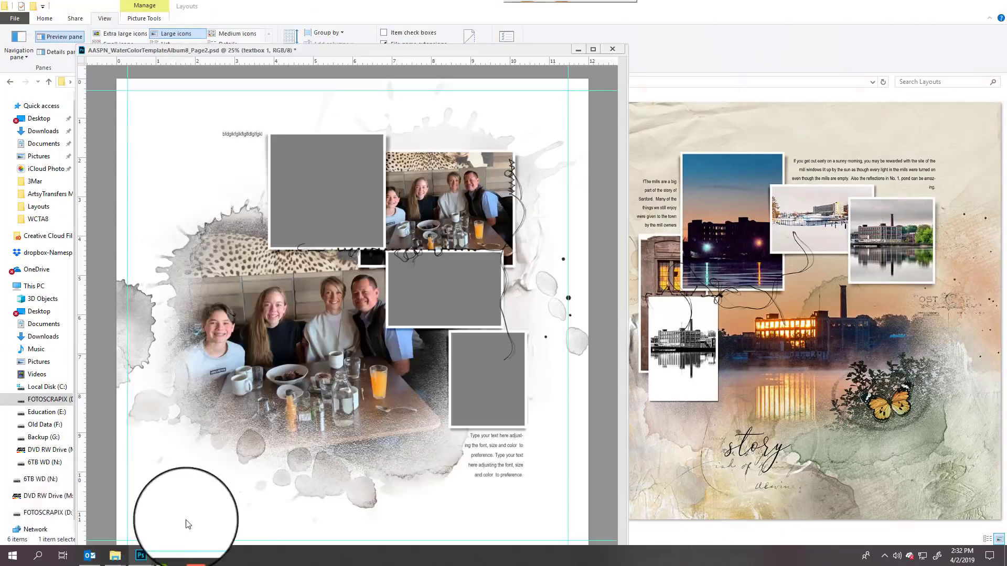
- Close AASPN_WaterColorTemplateAlbum8_Page2.psd and still life.psd without saving the changes
click(613, 48)
click(509, 215)
click(612, 49)
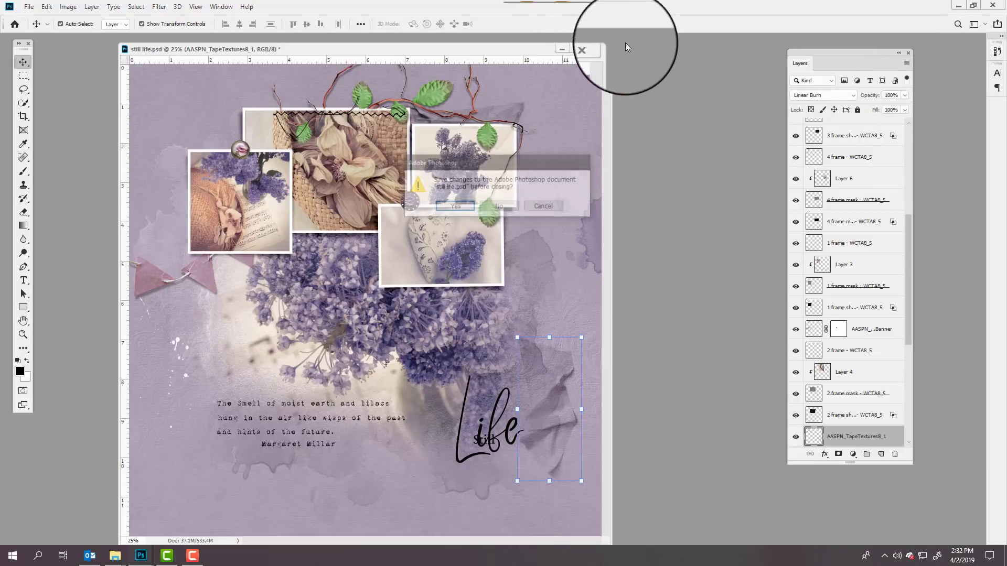
click(494, 214)
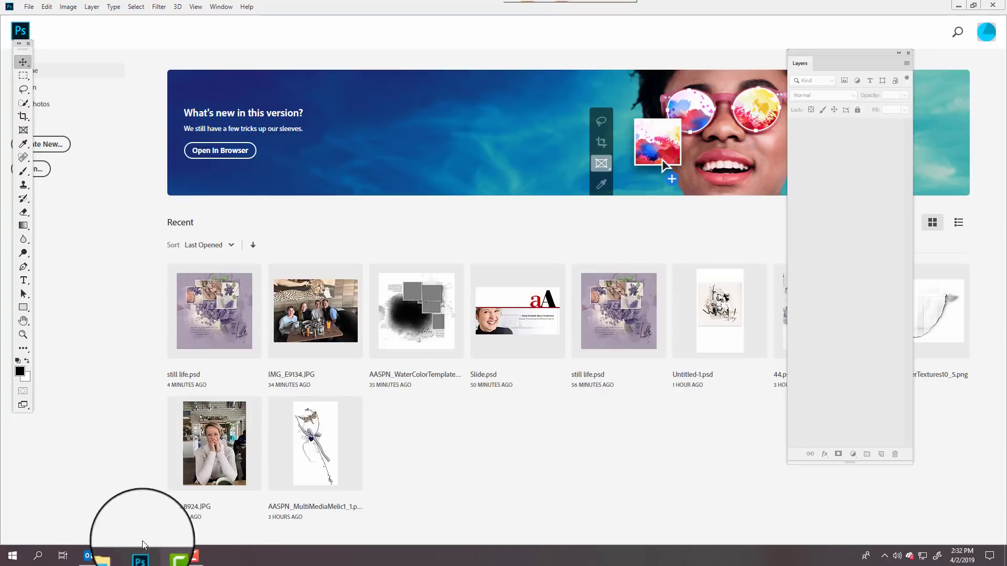
- Switch to File Explorer, look into the WaterColor Template Album No 8B folder, and open the WaterColor Template Album No 8C folder
mouse_move(117, 555)
click(155, 526)
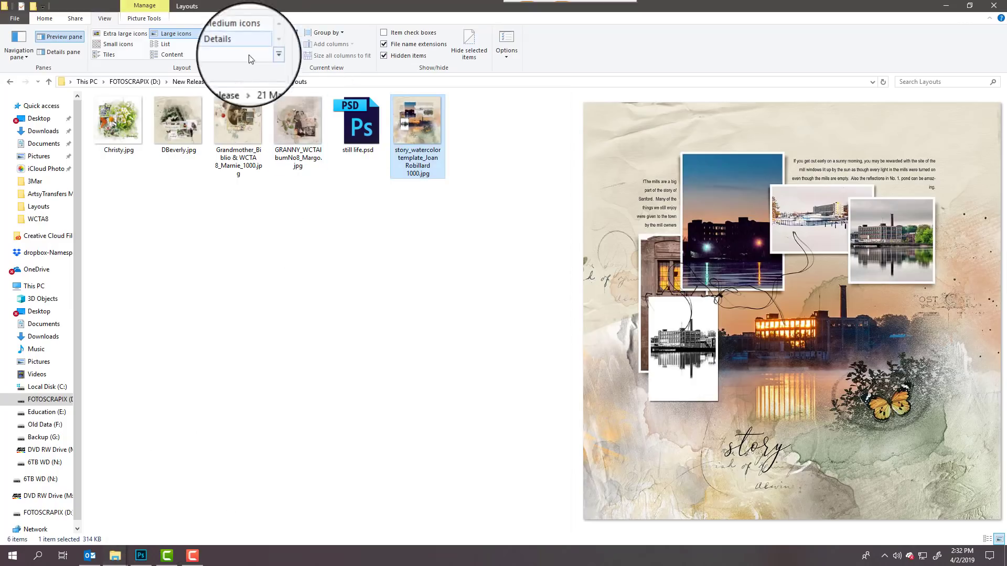
click(262, 82)
double_click(160, 126)
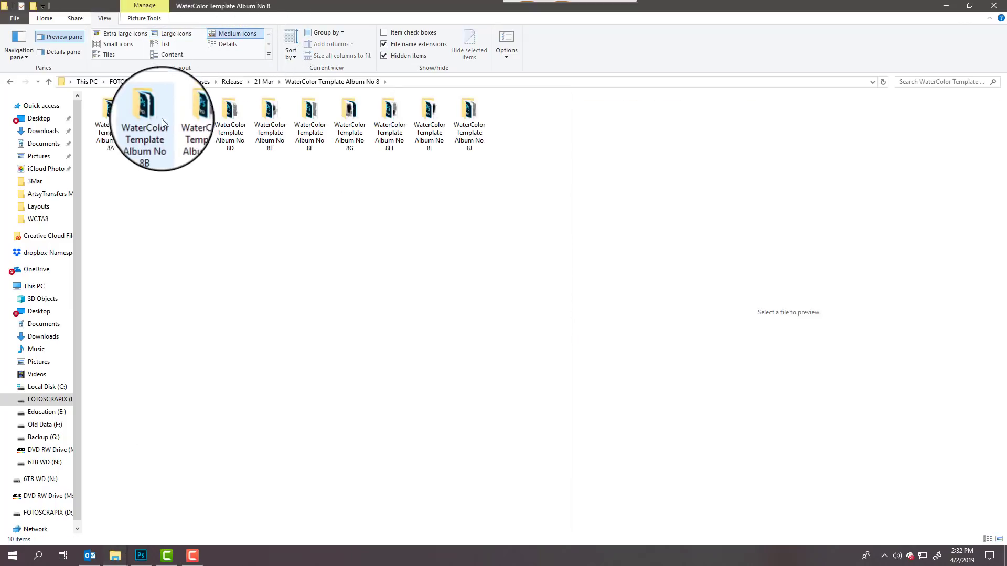
double_click(147, 117)
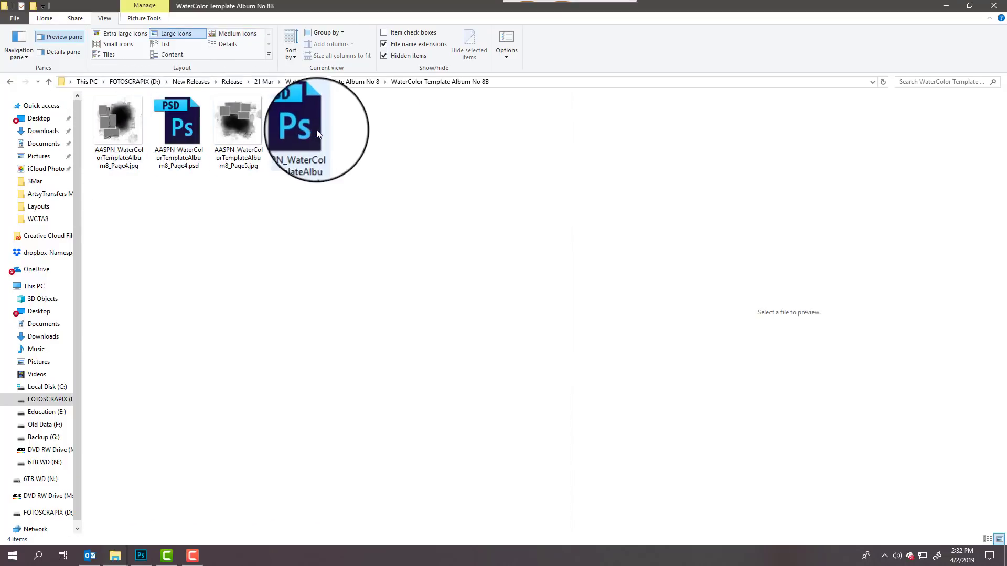
click(10, 82)
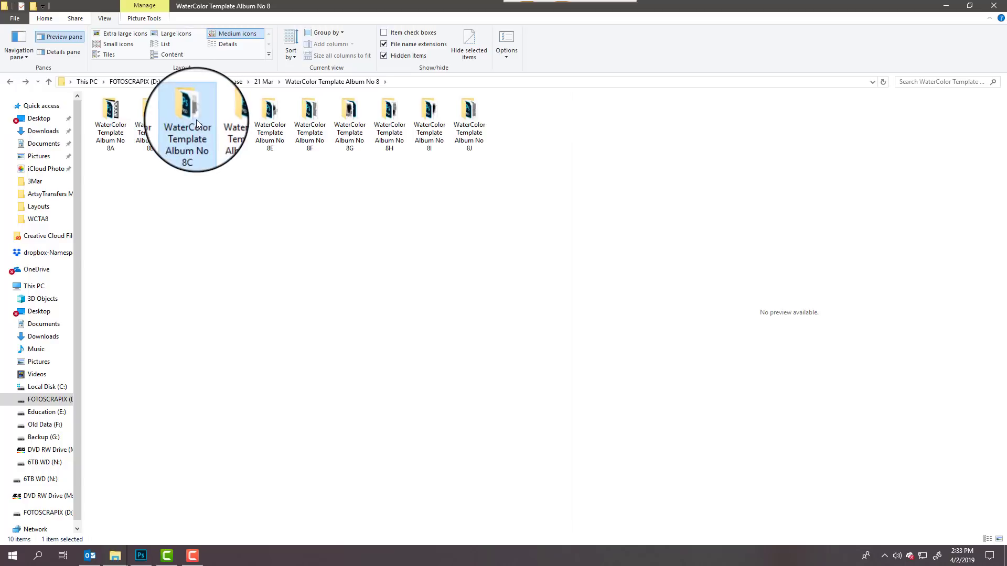
double_click(194, 124)
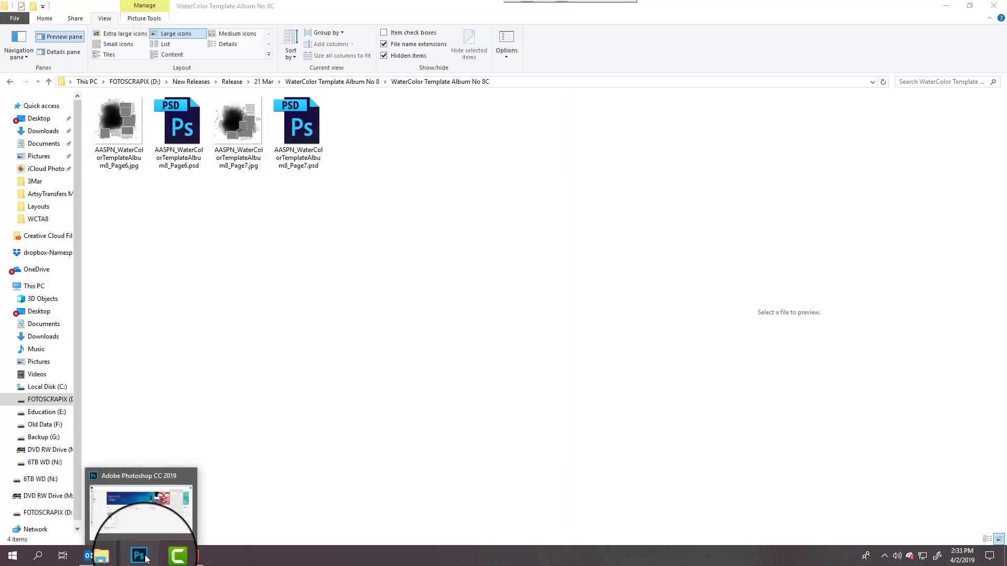
- Switch to Photoshop and start a new document with its width set to 24 inches
click(141, 556)
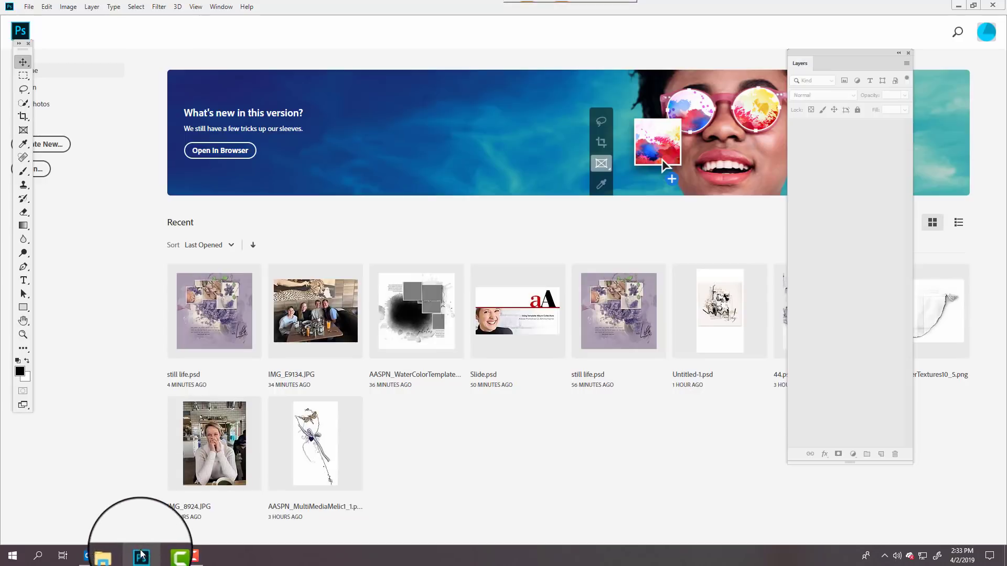
click(57, 145)
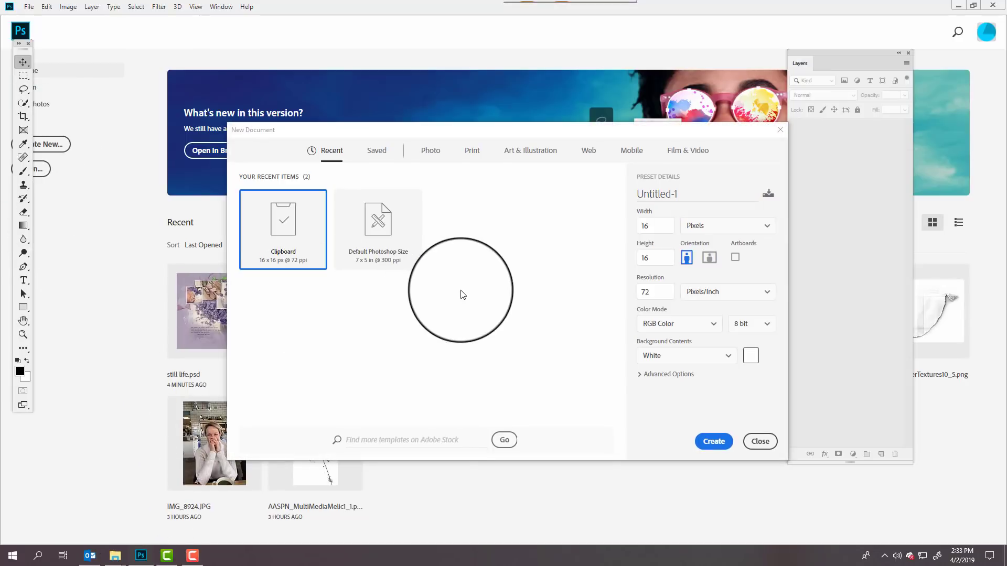
double_click(657, 226)
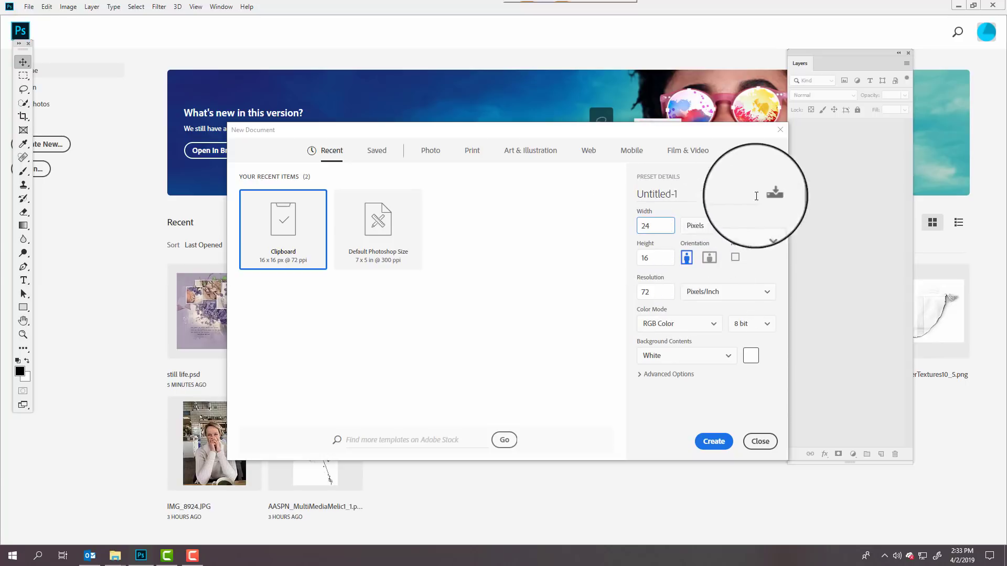
click(764, 225)
click(707, 263)
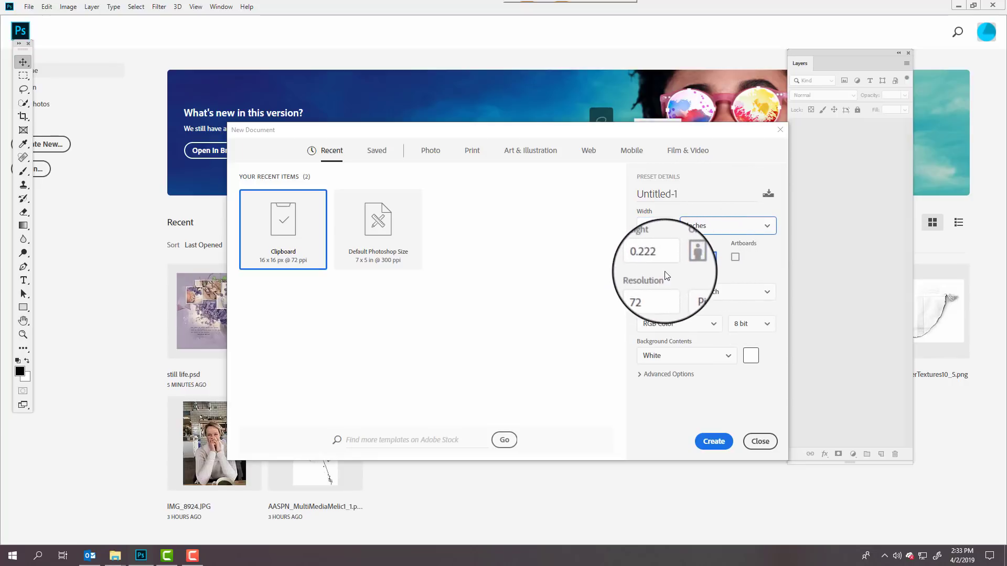
click(659, 229)
double_click(659, 228)
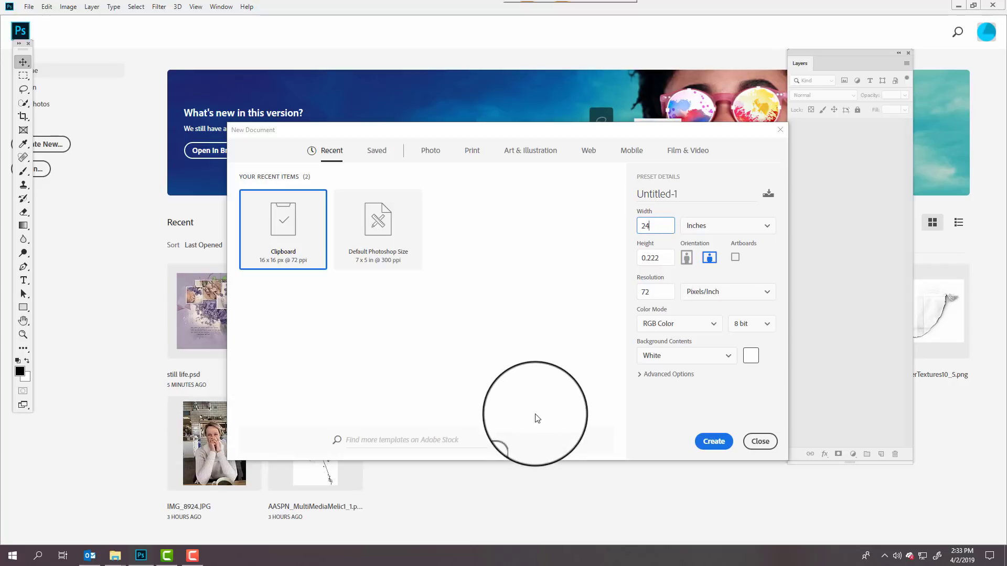
- Set the new document's height to 12 inches and resolution to 300 pixels/inch, and create it
key(Tab)
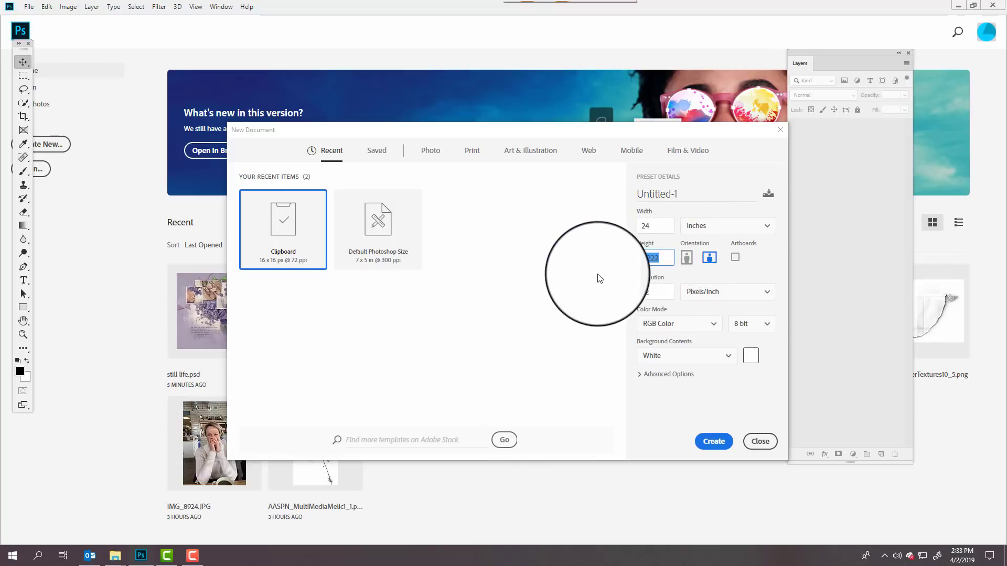
text(12)
key(Tab)
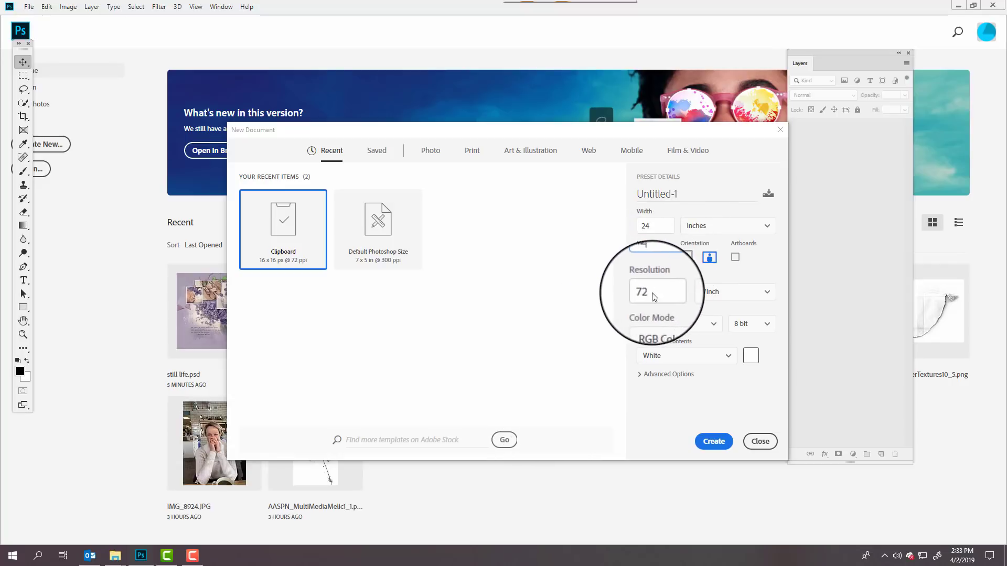
text(30)
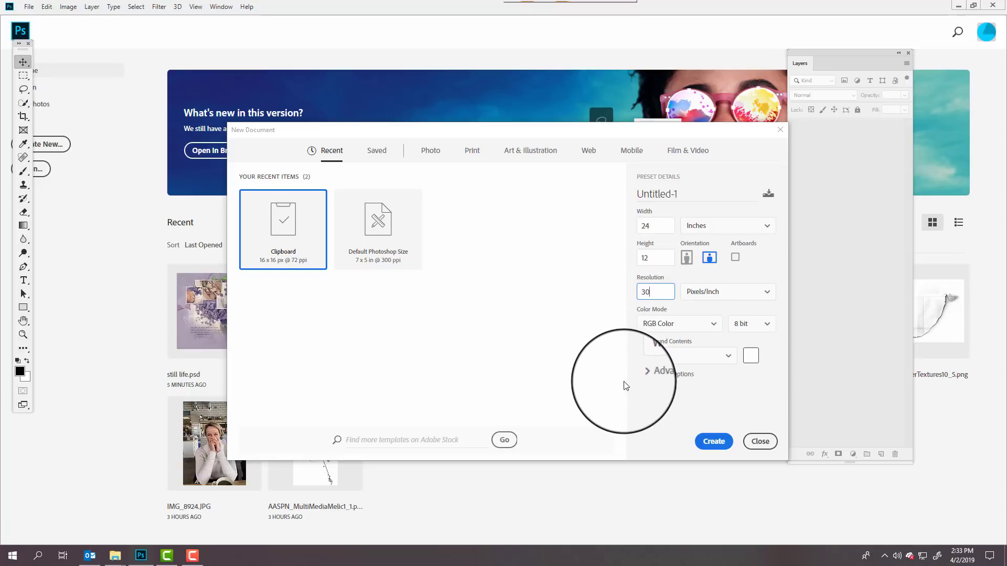
text(0)
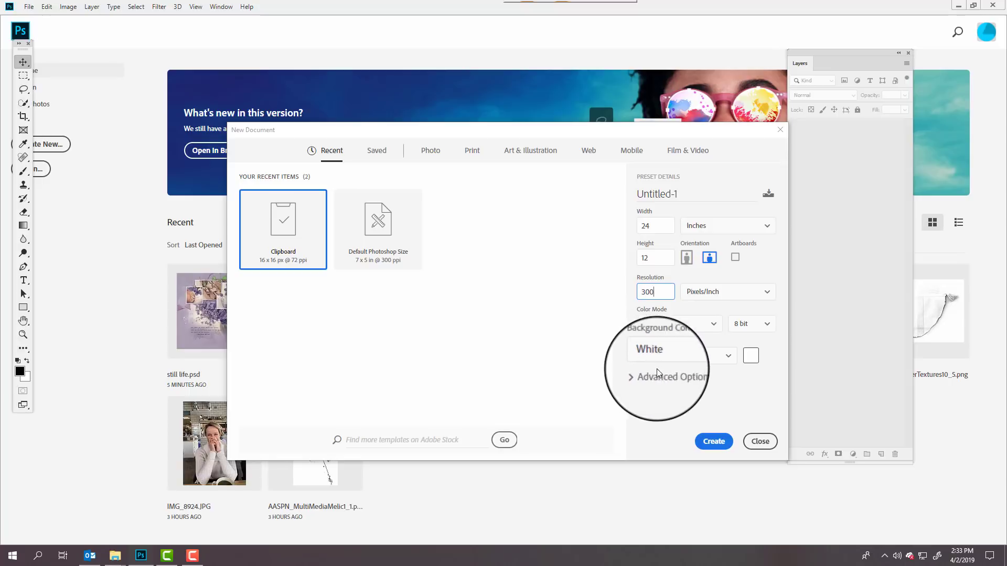
click(713, 442)
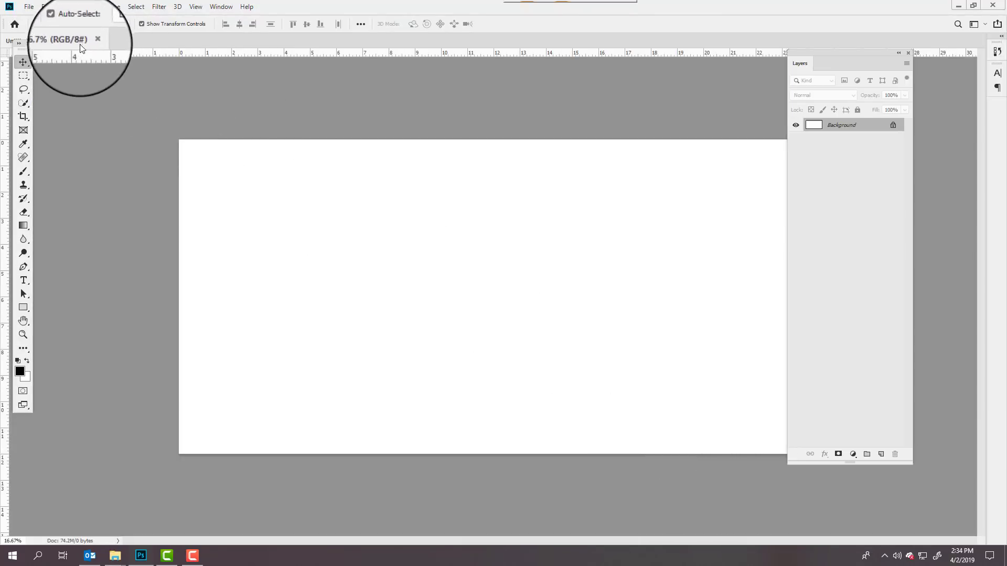
- Float the blank Untitled-1 document in its own window and enlarge the window to show the full 24-inch width
drag(81, 48, 395, 58)
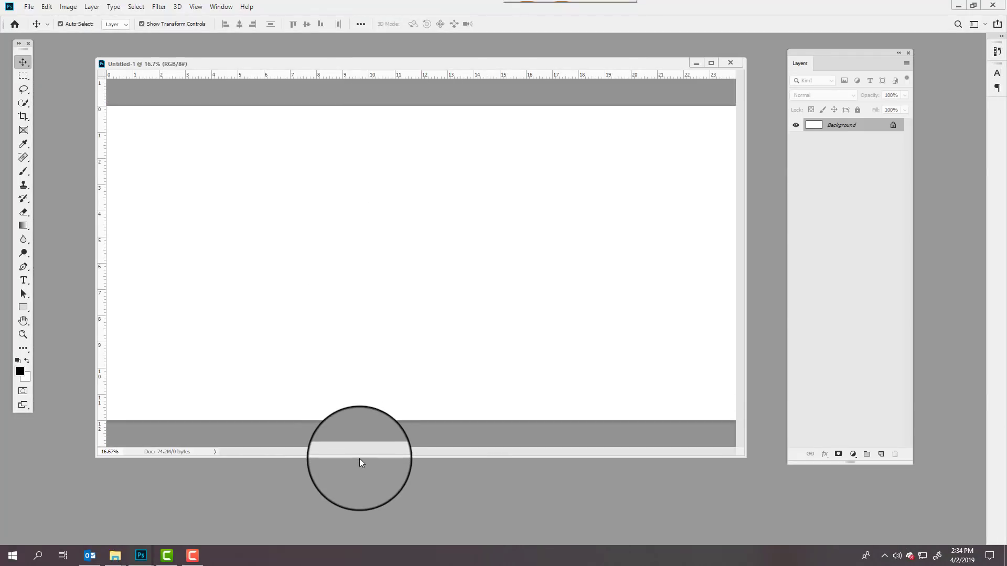
drag(360, 459, 359, 496)
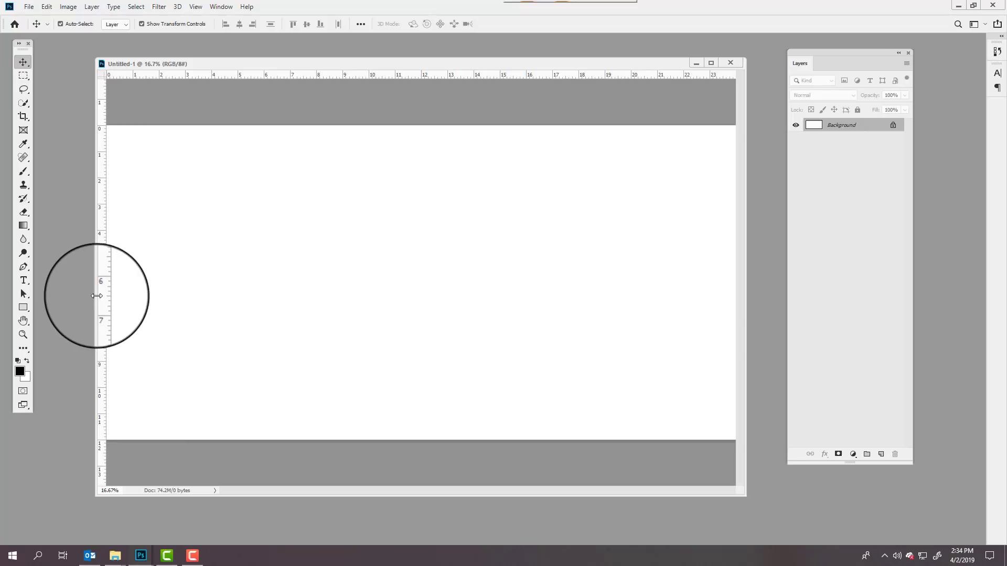
drag(97, 296, 63, 293)
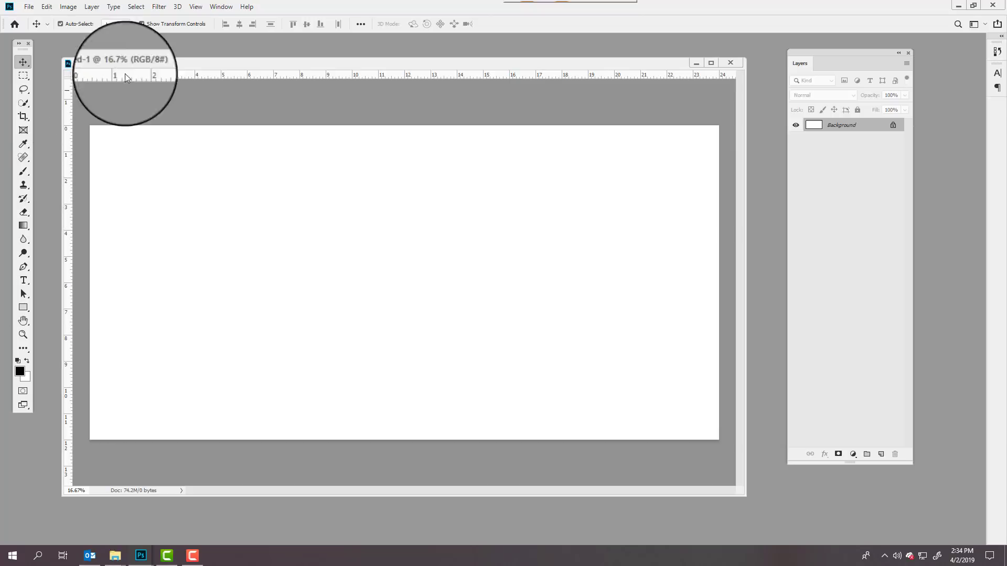
- Place a vertical guide at 12 inches to divide the blank spread into two pages
click(195, 7)
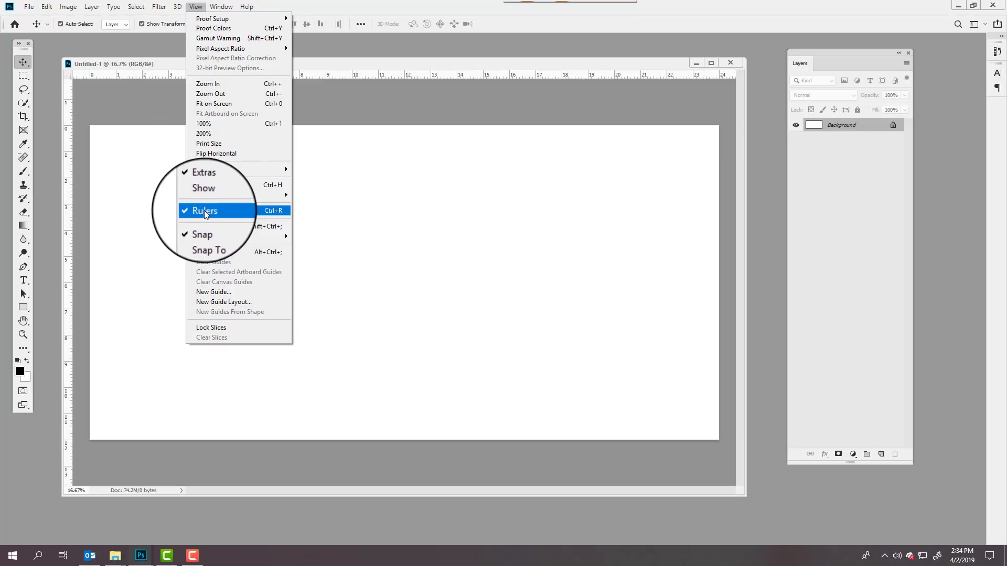
click(68, 230)
drag(66, 233, 408, 218)
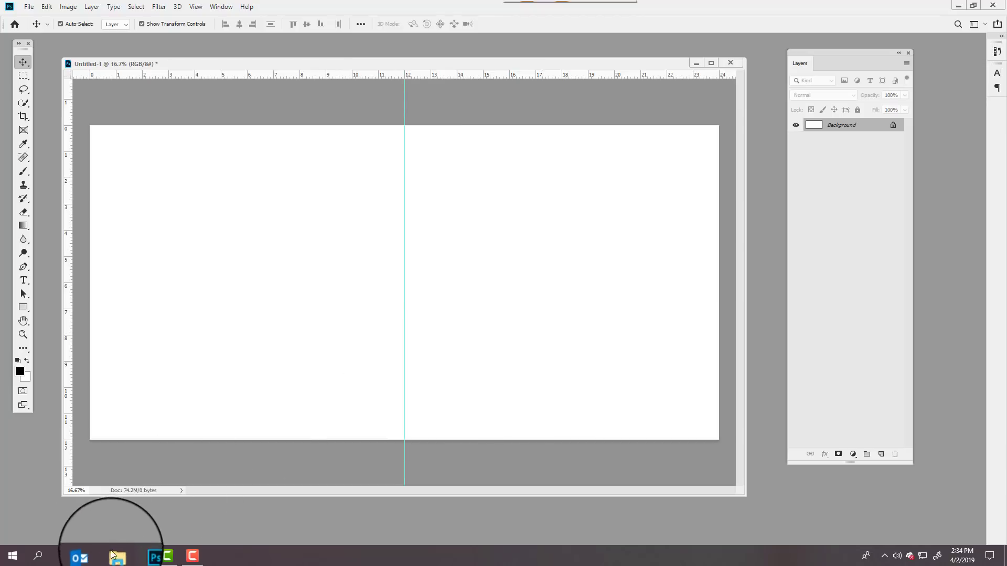
- From the 8C folder in File Explorer, open AASPN_WaterColorTemplateAlbum8_Page6.psd, Page7.jpg and Page7.psd together in Photoshop
mouse_move(116, 553)
click(158, 528)
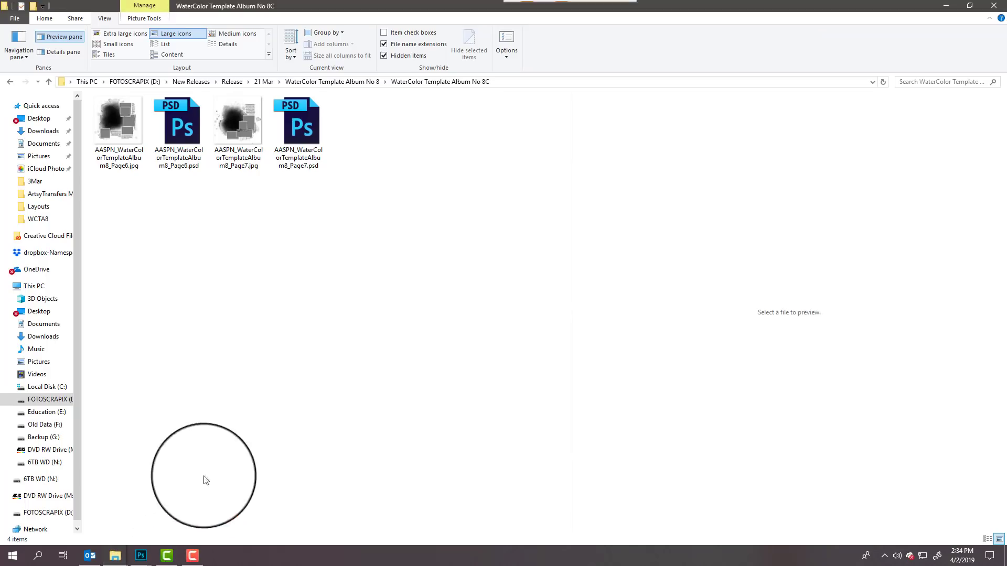
click(185, 132)
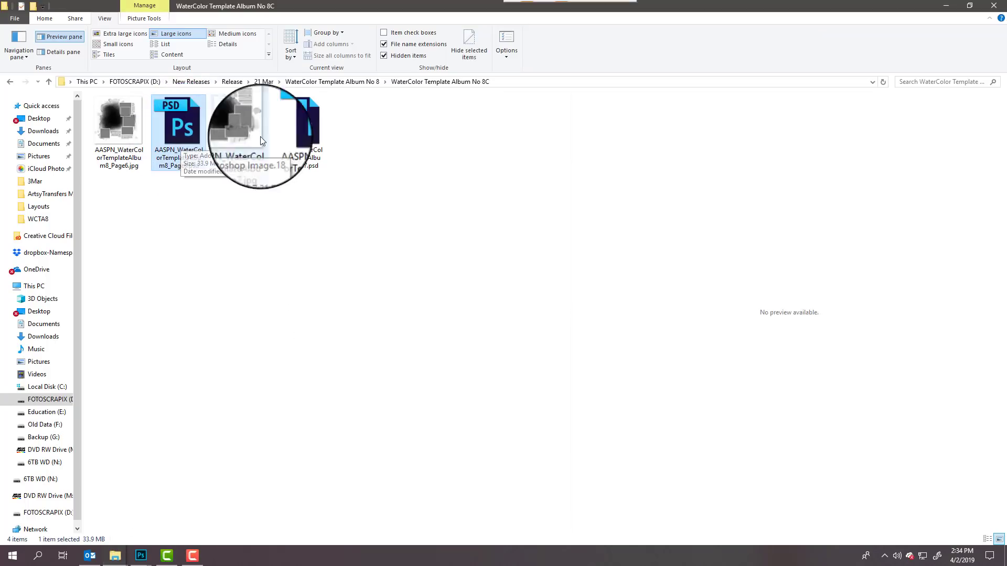
shift+click(312, 144)
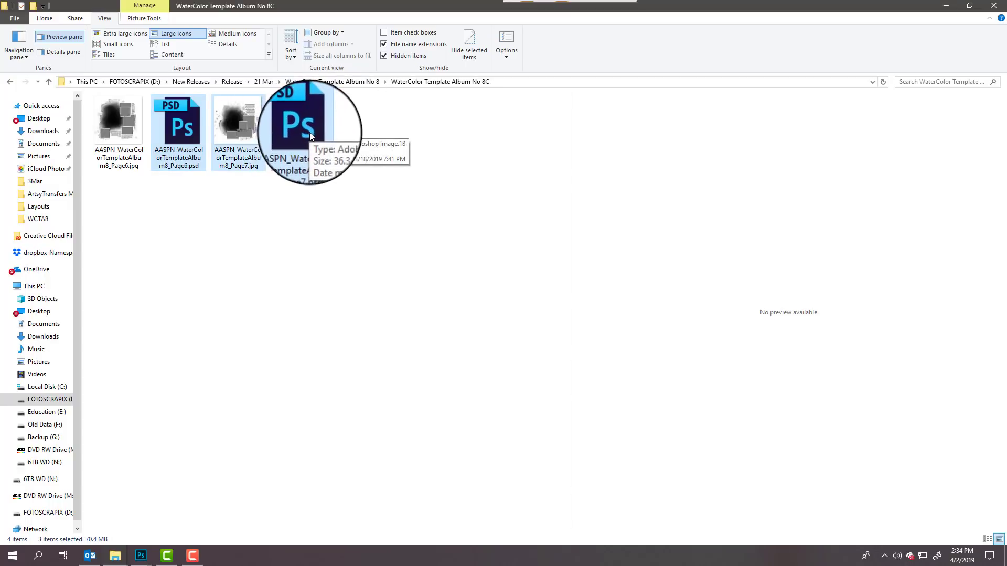
drag(309, 132, 44, 251)
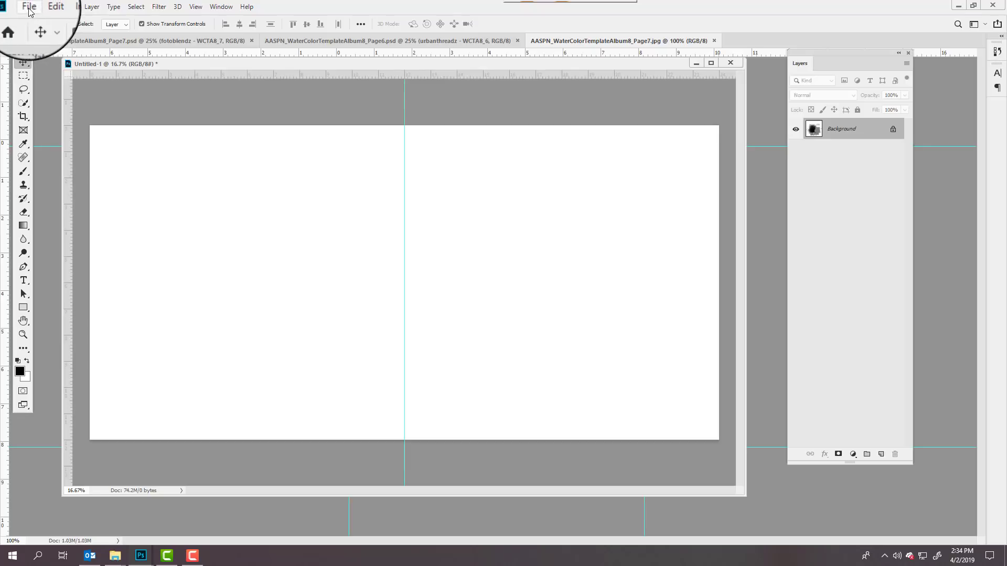
- Float AASPN_WaterColorTemplateAlbum8_Page6.psd in its own window and select all its layers from textbox 3 down to background
drag(332, 41, 217, 71)
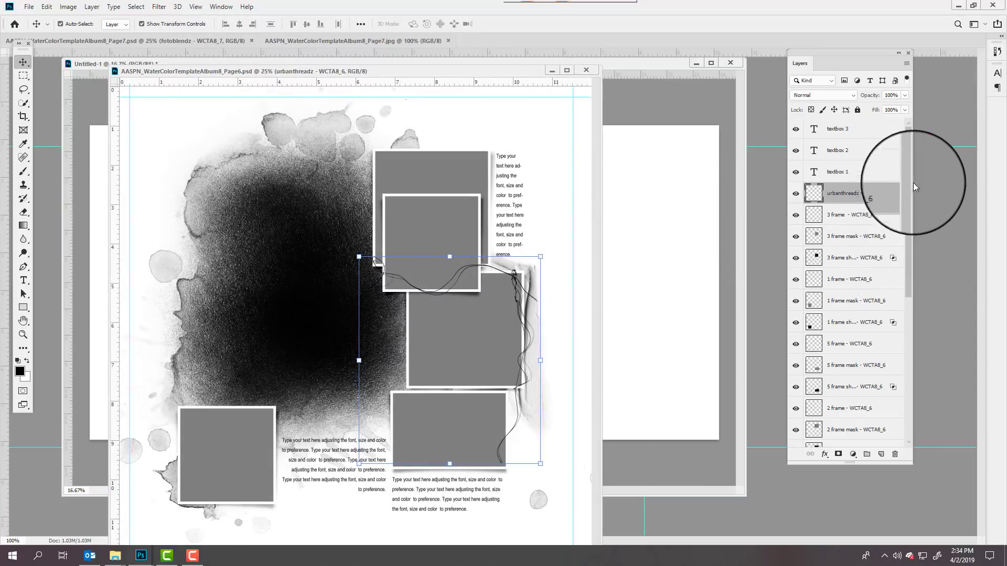
click(845, 128)
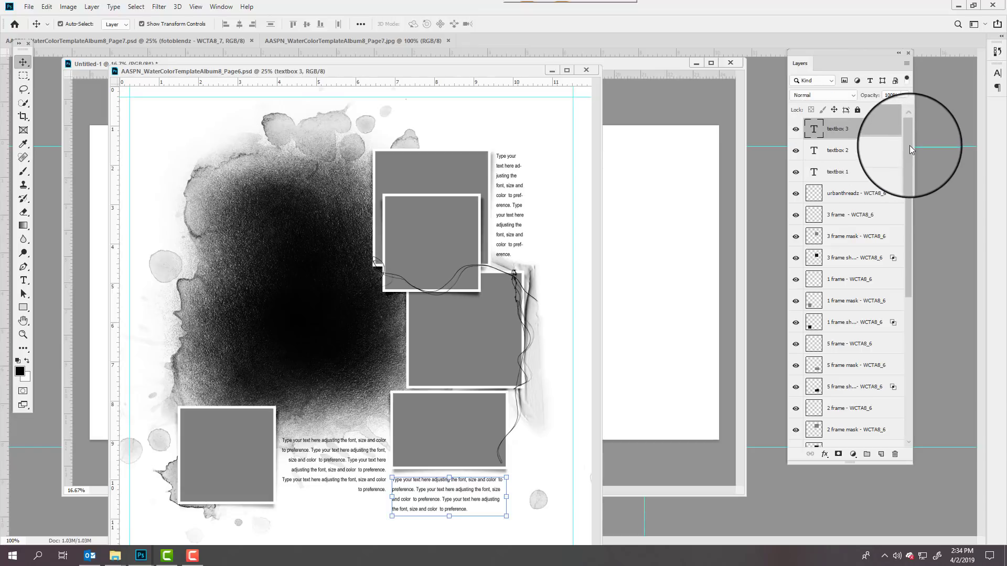
drag(910, 149, 931, 351)
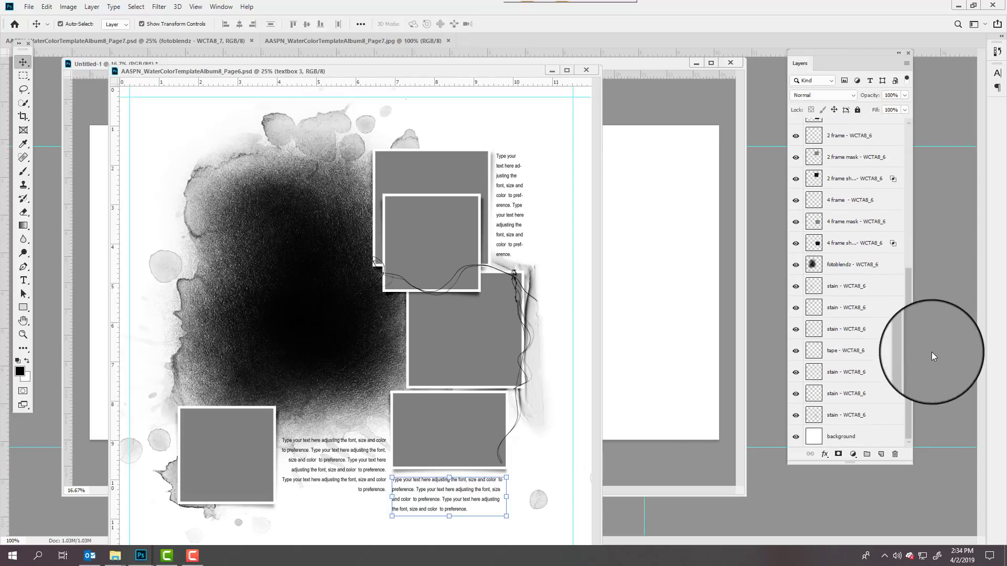
shift+click(843, 438)
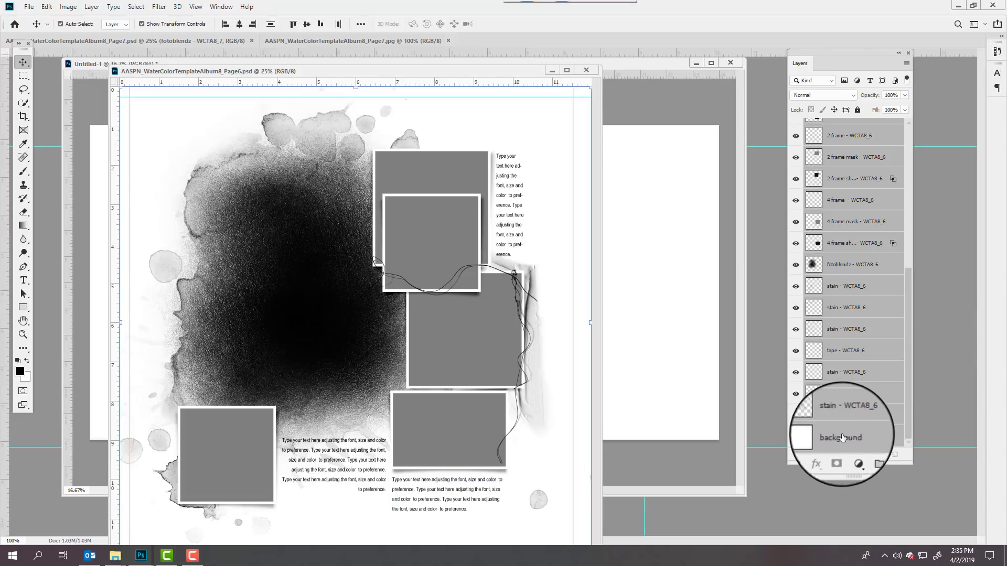
- Turn off Auto-Select and copy the selected Page6 layers onto the left half of Untitled-1, aligned to the centre guide
click(61, 23)
drag(209, 76, 426, 90)
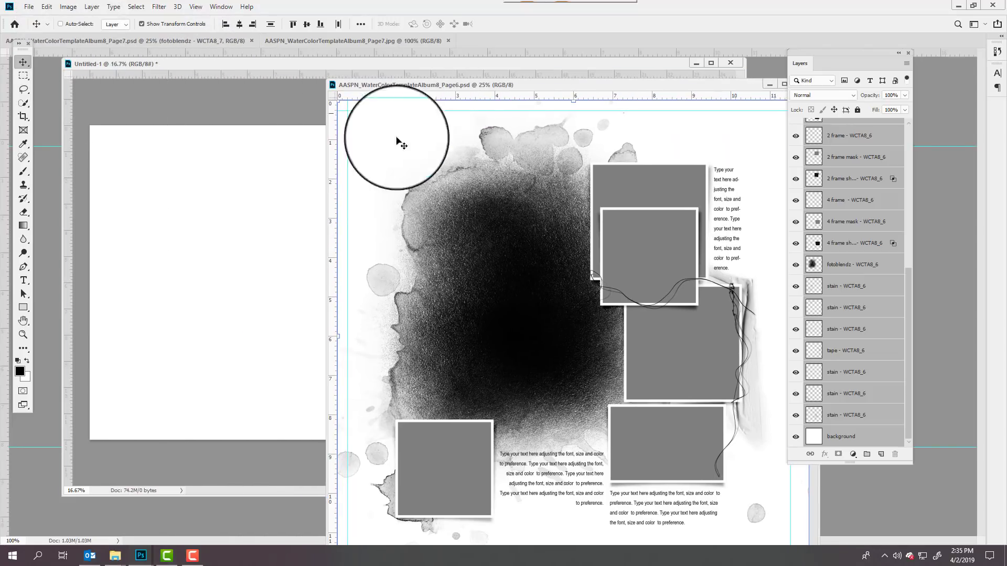
drag(329, 161, 171, 175)
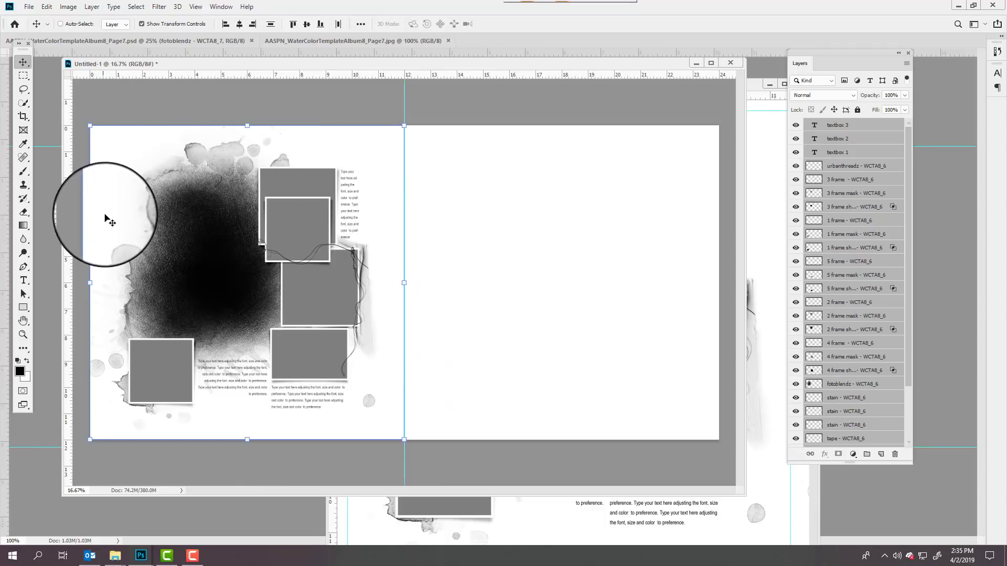
- Close AASPN_WaterColorTemplateAlbum8_Page7.jpg and float AASPN_WaterColorTemplateAlbum8_Page7.psd in its own window
click(189, 41)
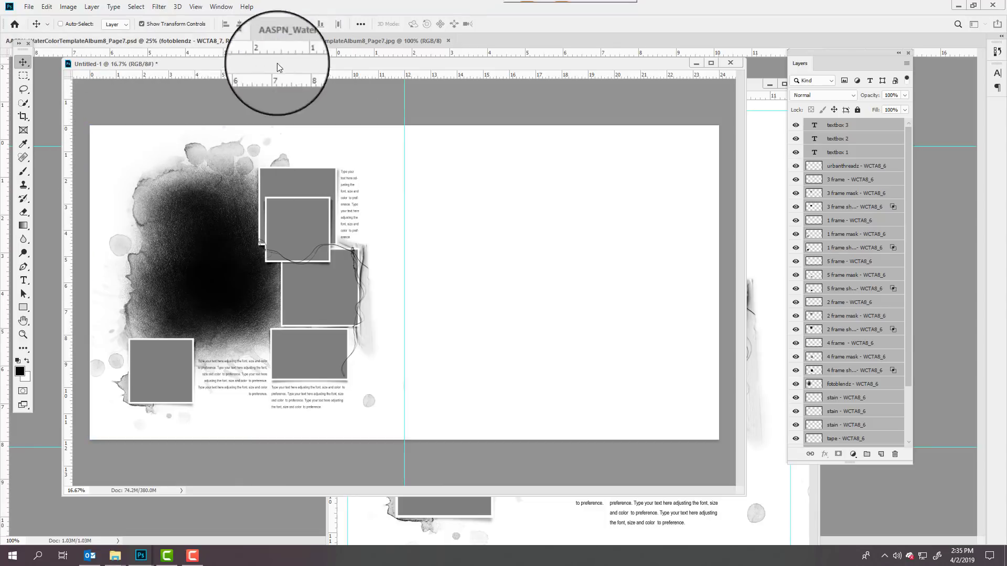
drag(409, 42, 316, 102)
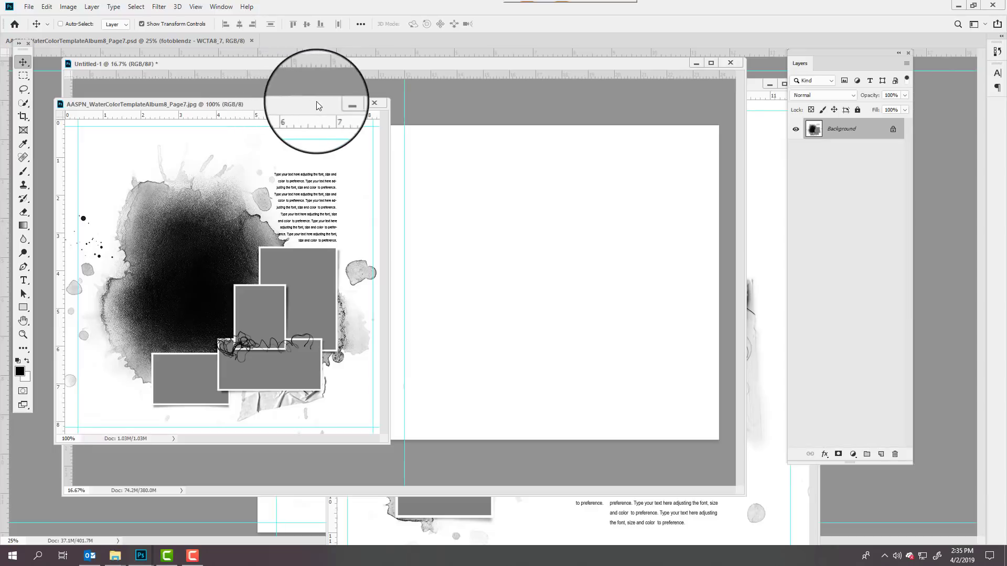
click(373, 102)
drag(230, 40, 325, 49)
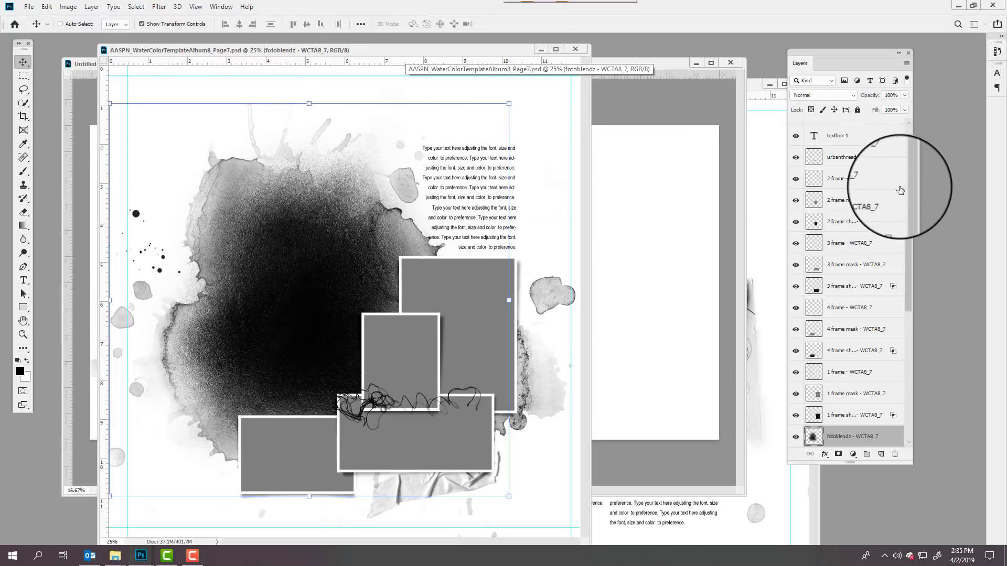
- Select all Page7 layers from background up to textbox 2 and copy them onto the right half of Untitled-1, aligned to the centre guide
scroll(906, 269, down, 5)
click(829, 438)
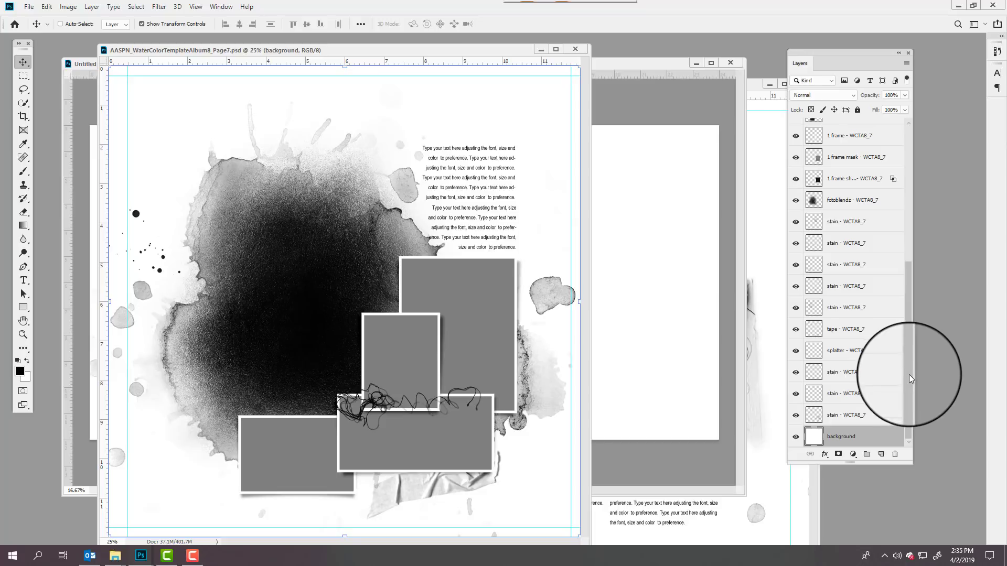
drag(909, 373, 919, 215)
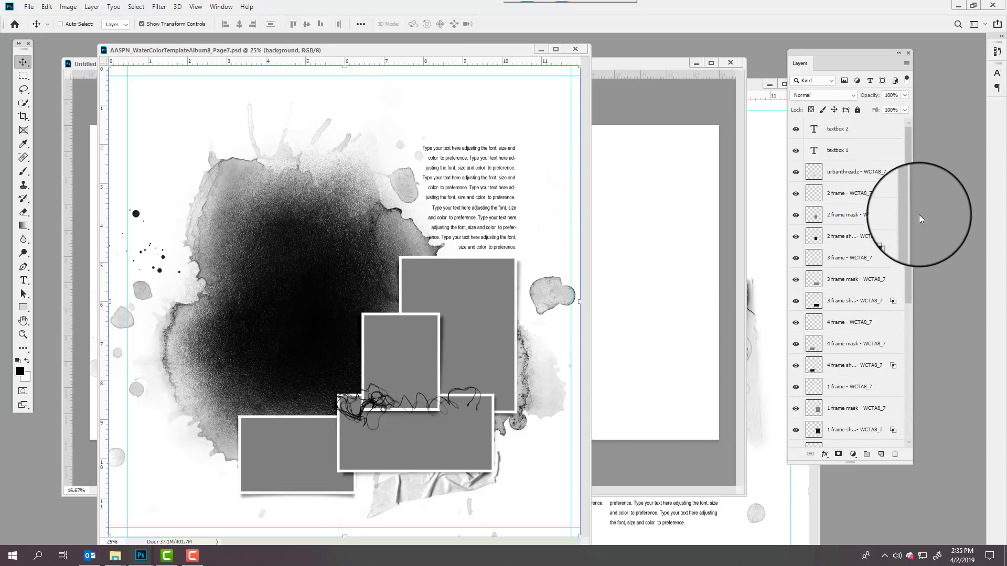
shift+click(838, 129)
drag(472, 179, 523, 188)
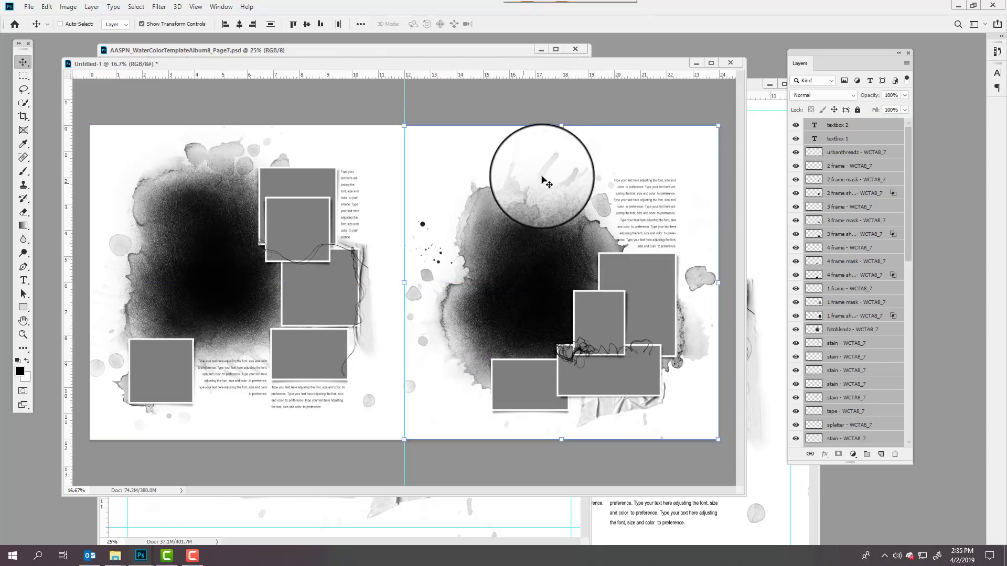
- Close the AASPN_WaterColorTemplateAlbum8_Page7.psd and AASPN_WaterColorTemplateAlbum8_Page6.psd source documents, leaving Untitled-1 open
click(349, 510)
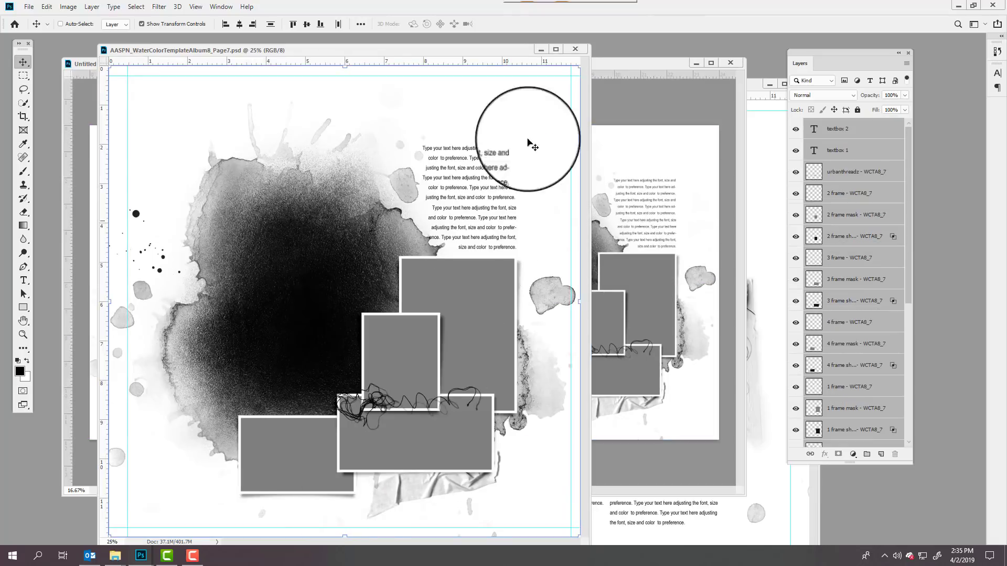
click(575, 48)
drag(765, 93, 513, 188)
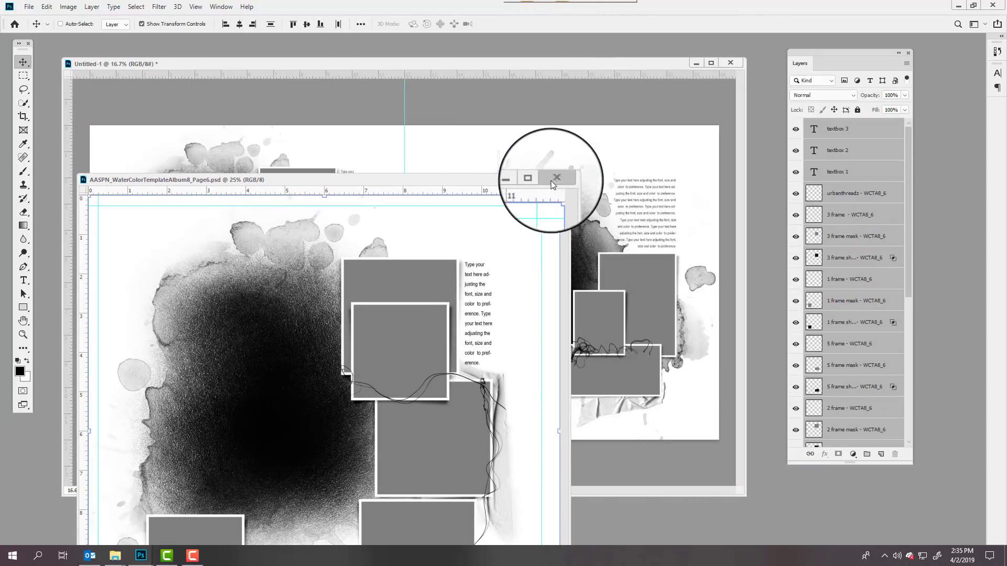
click(556, 179)
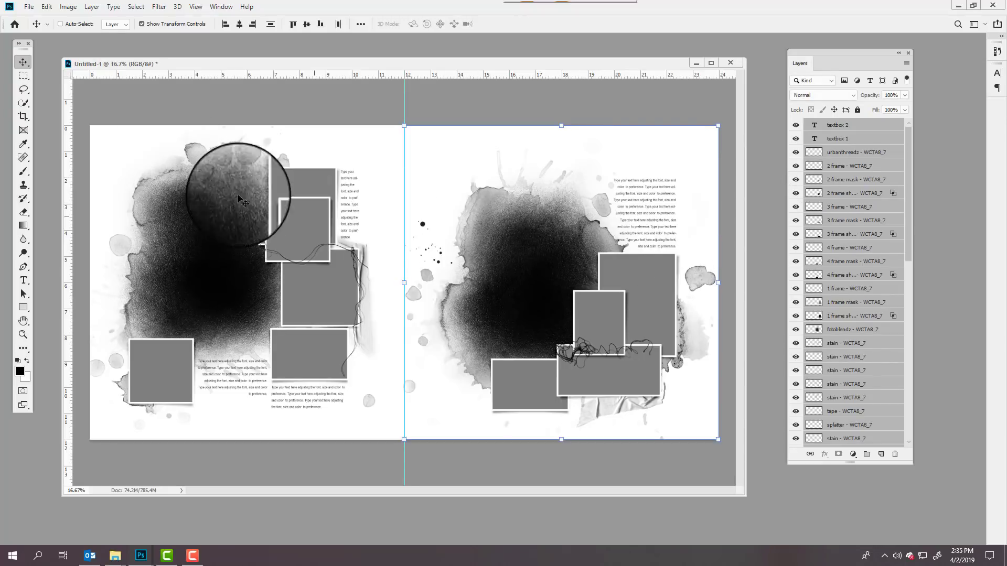
click(29, 6)
click(46, 124)
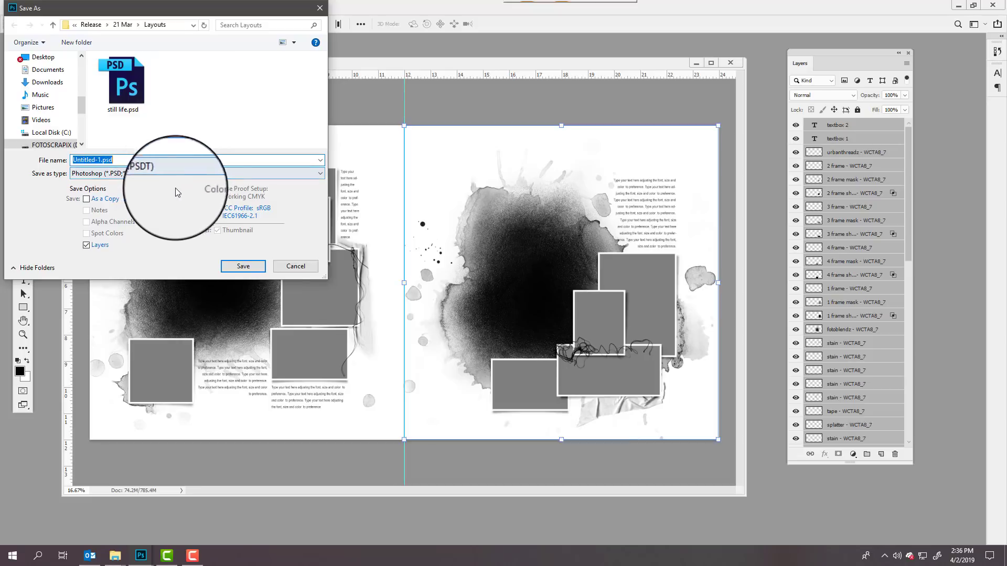
click(299, 267)
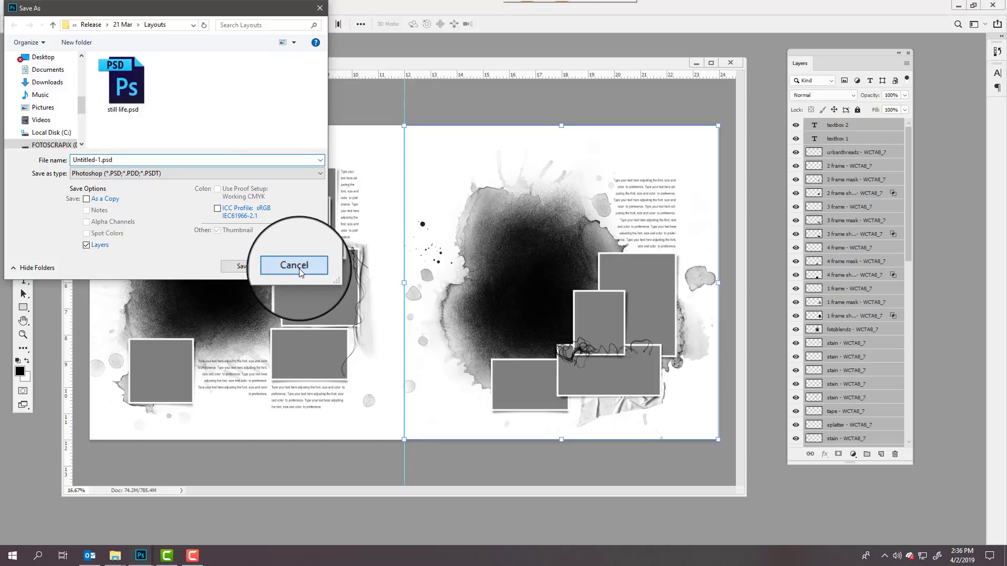